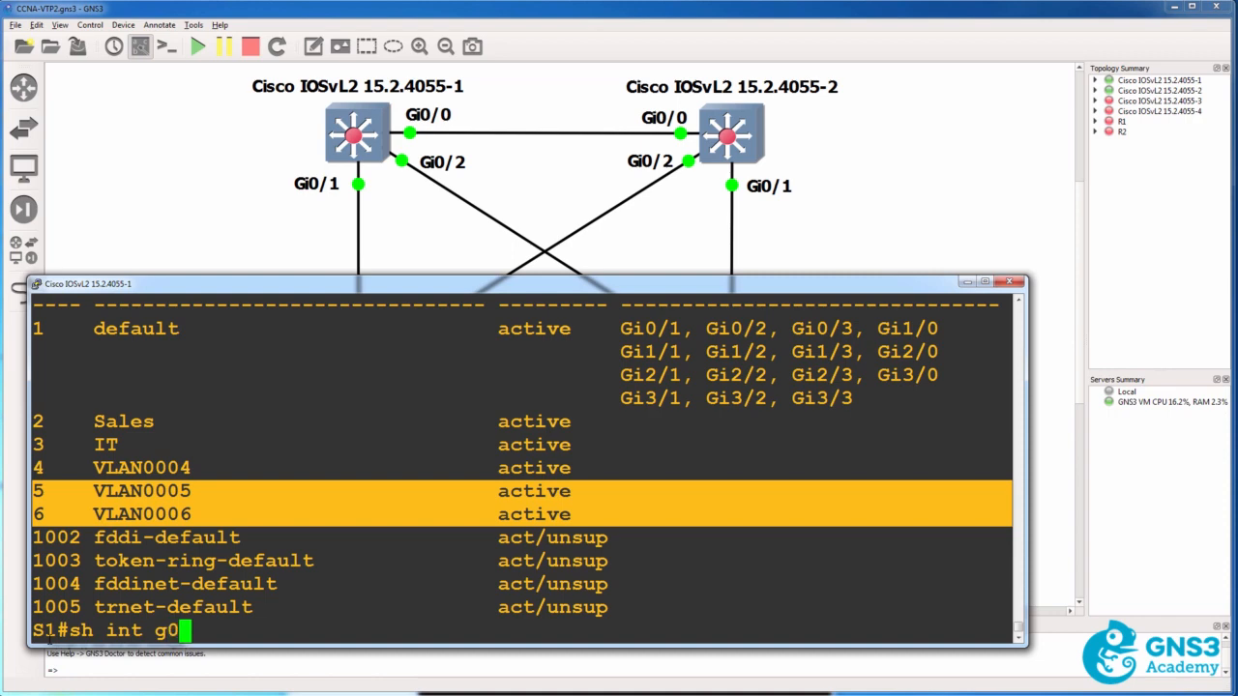
Display the switchport settings of interface g0/1 on S1 and check its administrative and operational modes
key(Tab)
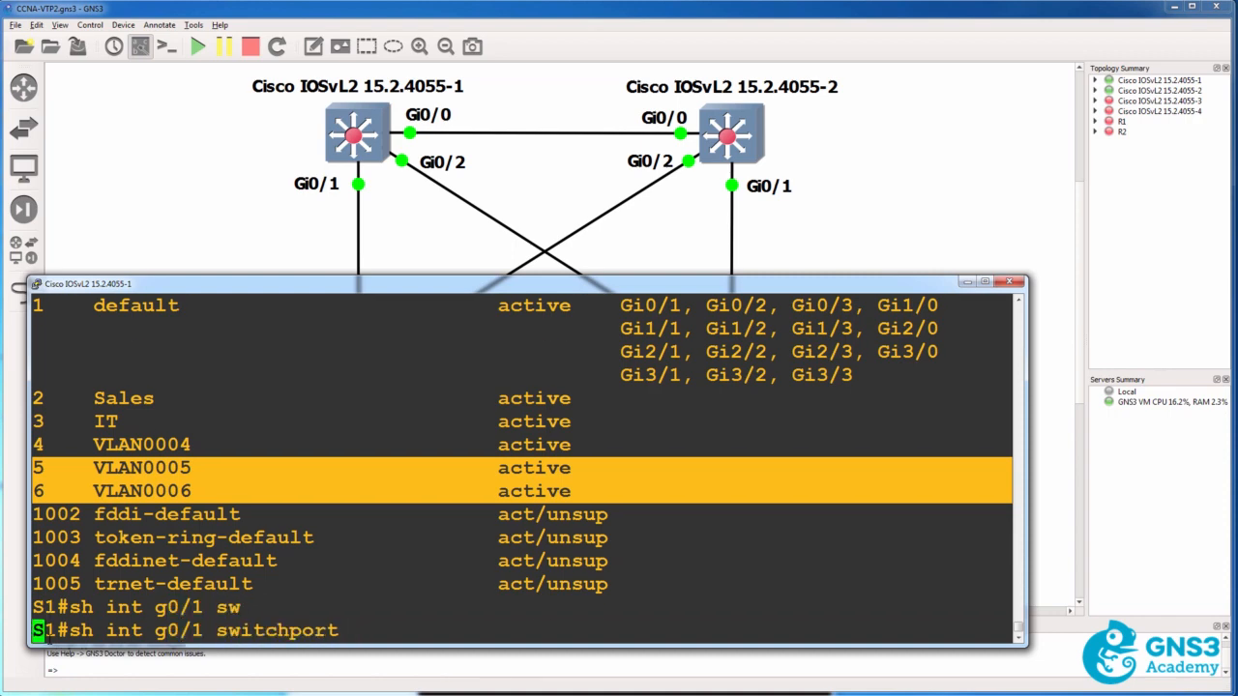
key(Return)
scroll(766, 596, up, 1)
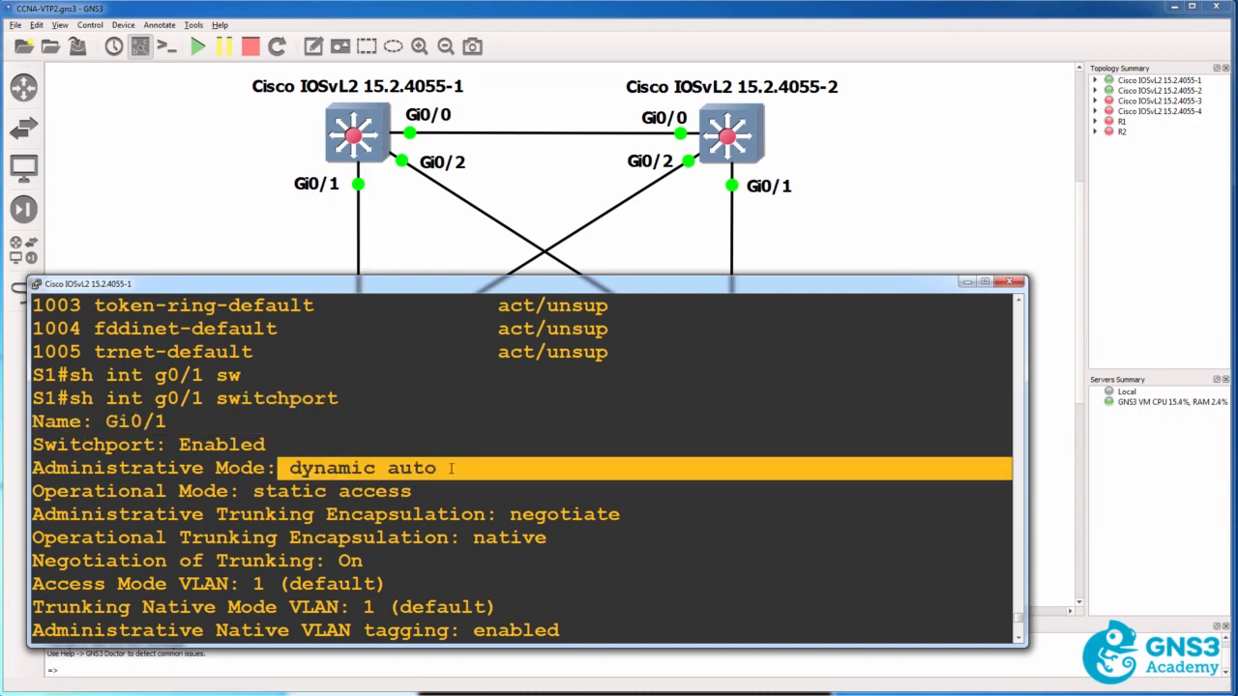
drag(257, 494, 428, 497)
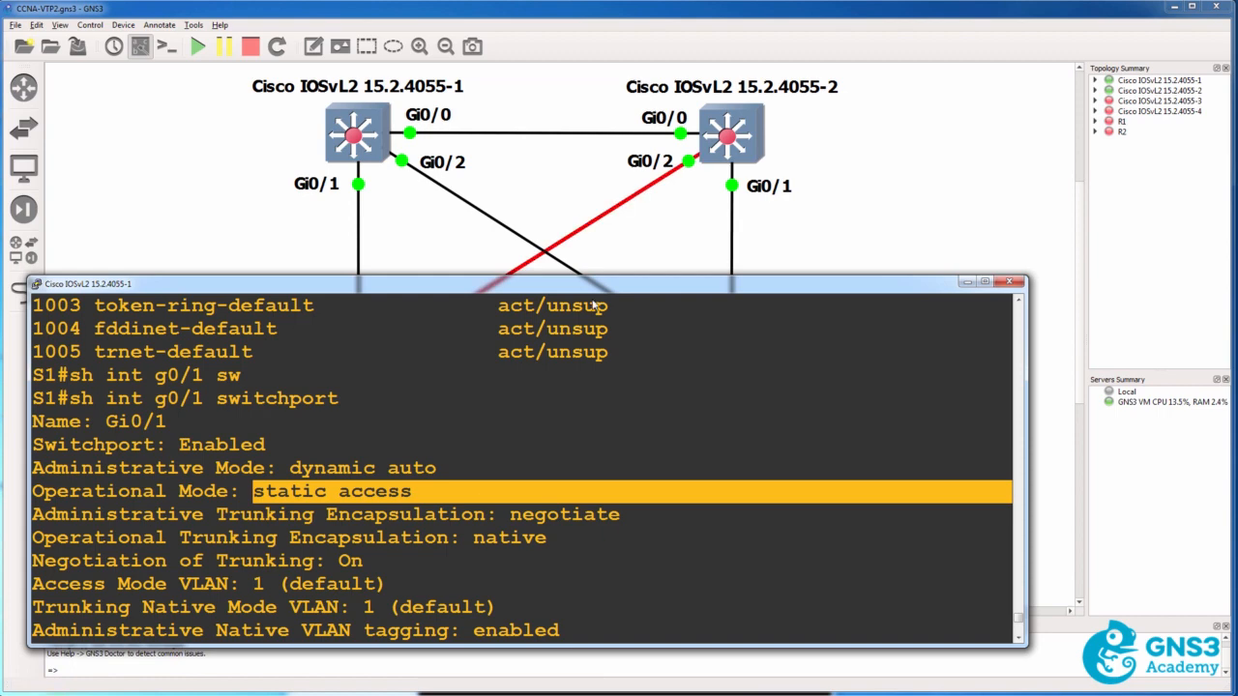
Display the switchport settings of interface g0/2 on S2 and check its administrative mode
key(alt+Tab)
text(sh)
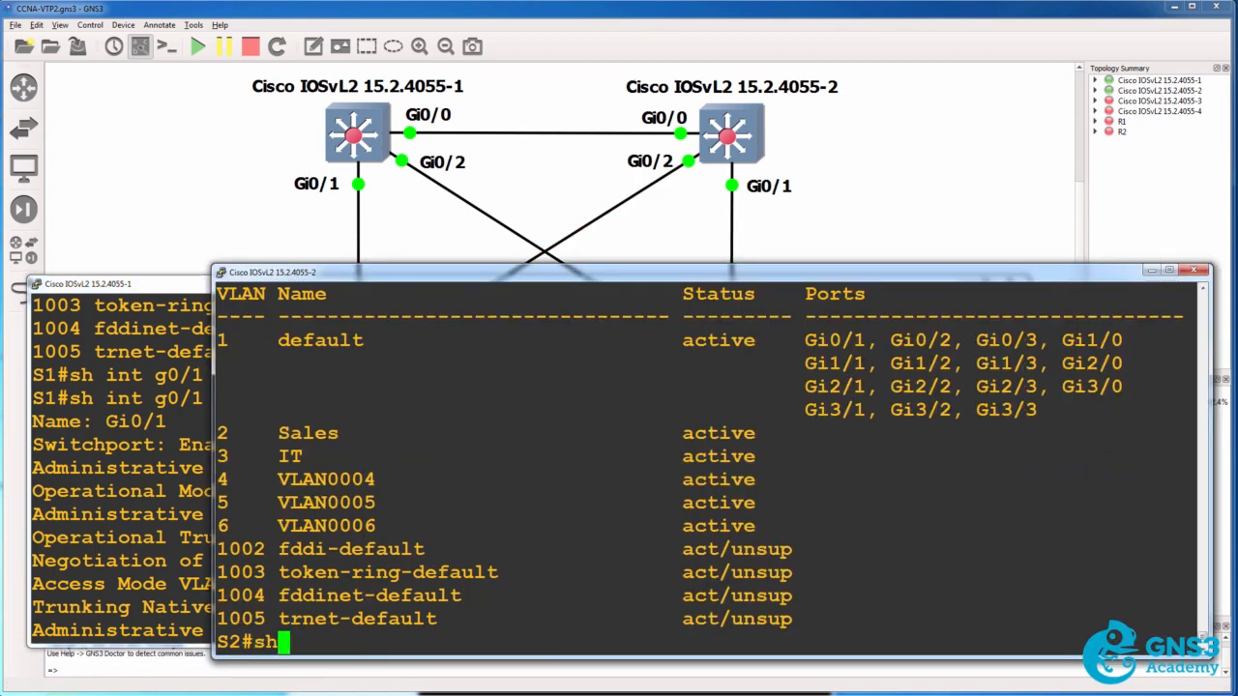
text(ow int g0/)
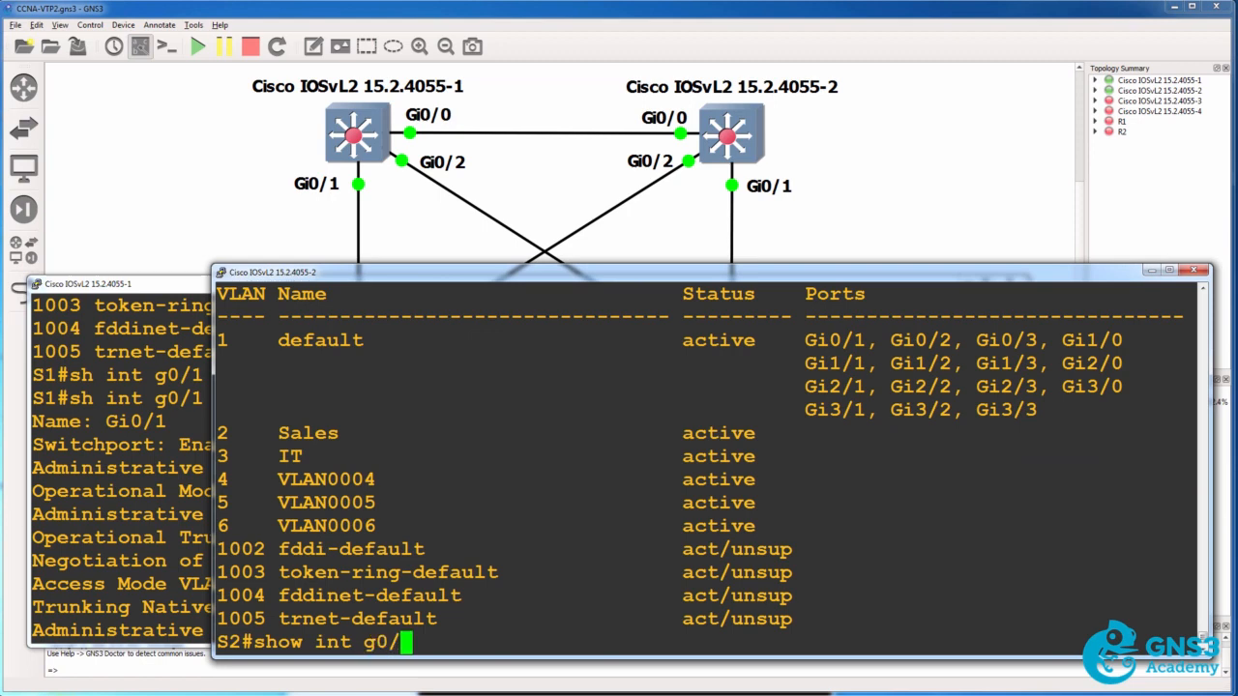
text(2 sw)
key(Tab)
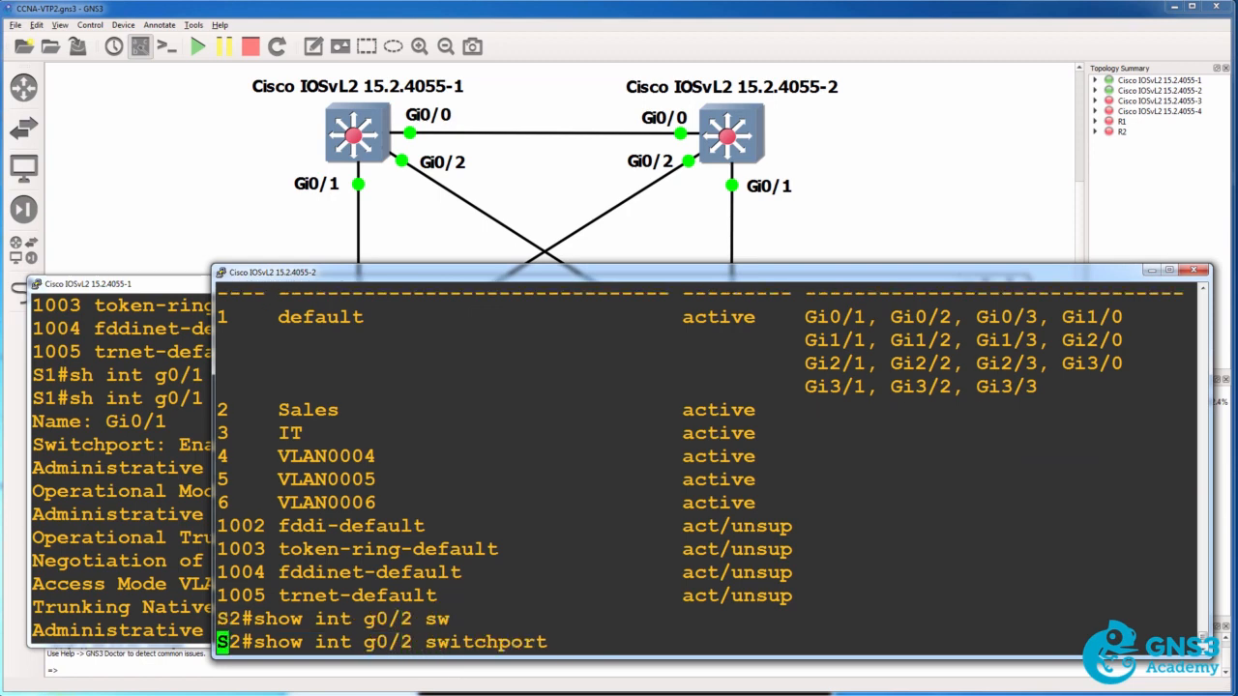
key(Return)
scroll(1199, 295, up, 3)
drag(254, 340, 416, 357)
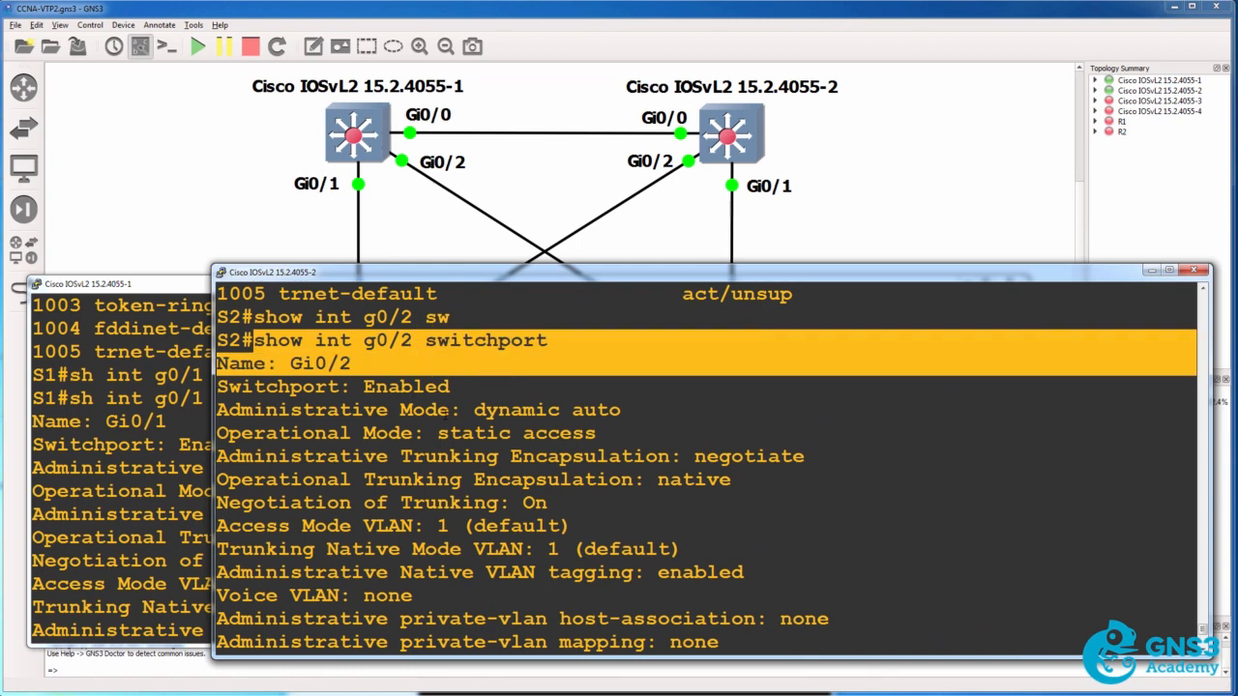
drag(437, 410, 671, 402)
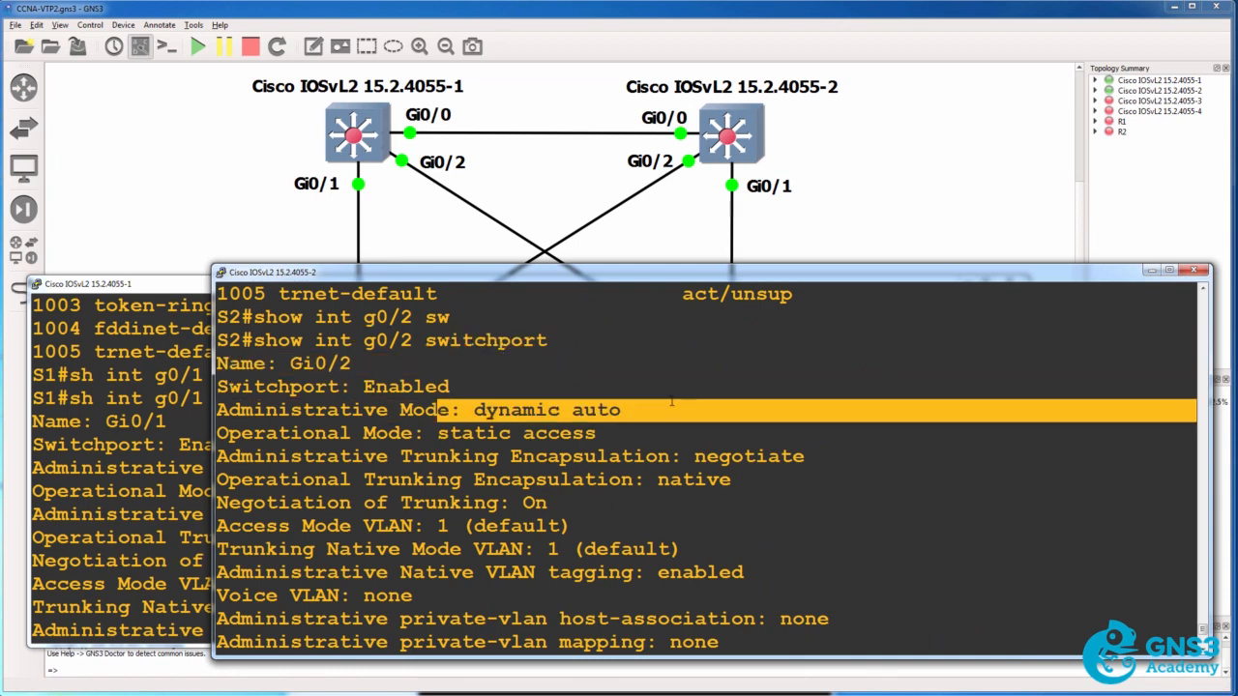
Start the switch Cisco IOSvL2 15.2.4055-3 in the topology and bring up its console
click(506, 29)
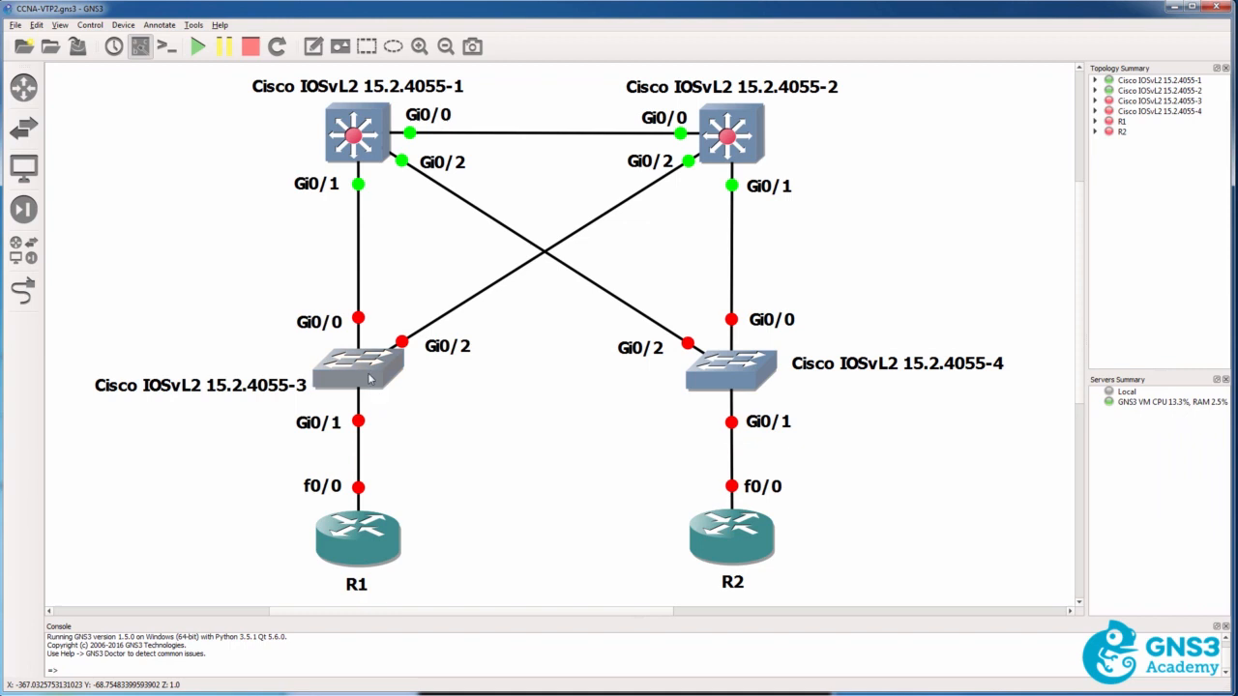
right_click(369, 379)
click(405, 486)
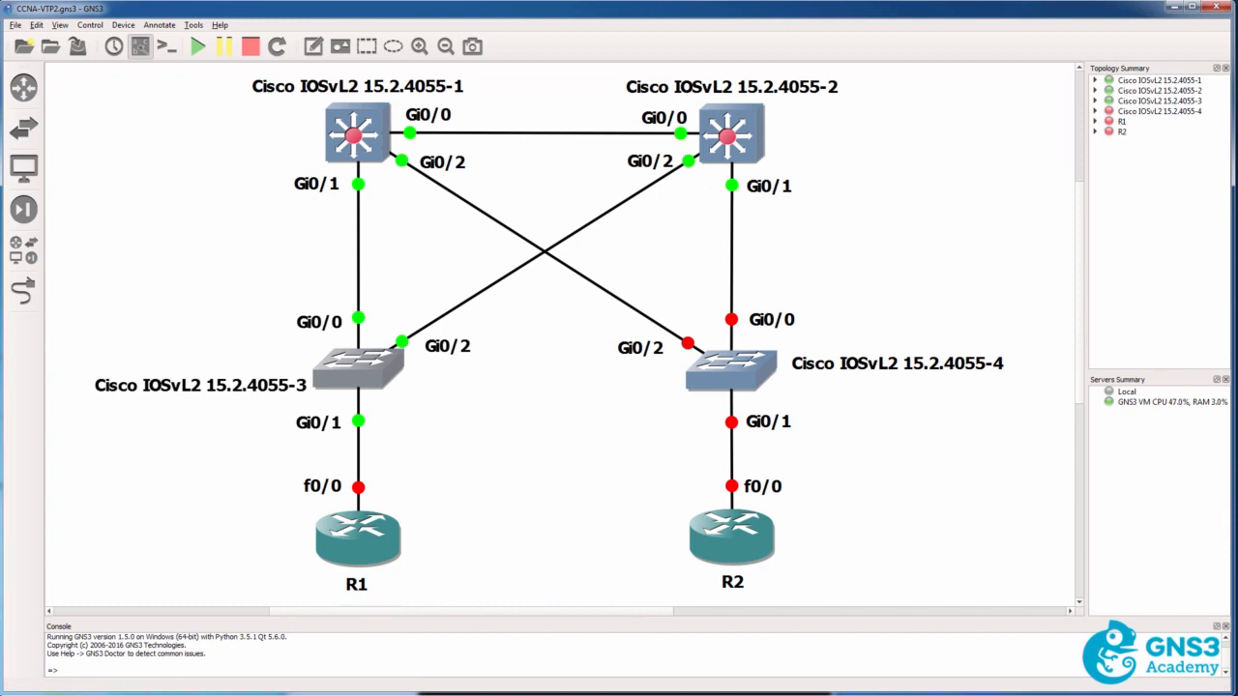
key(alt+Tab)
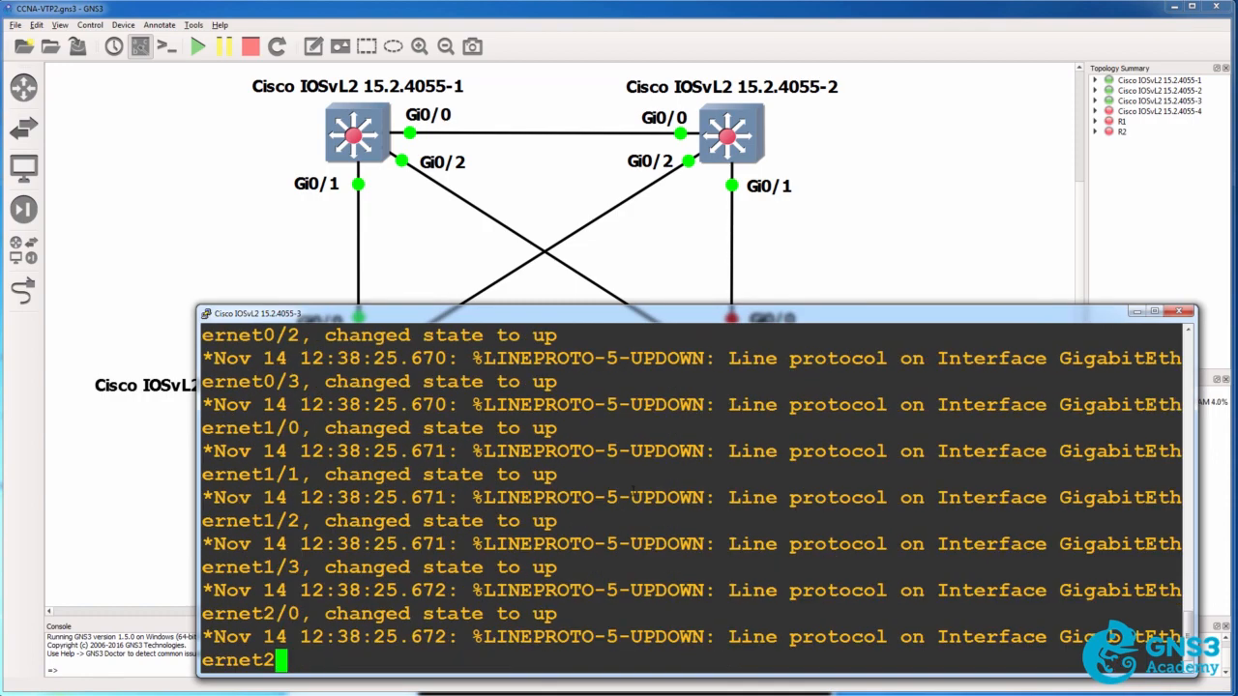
Enter global configuration mode on the third switch, set its hostname to S3 and return to privileged mode
key(Return)
text(en)
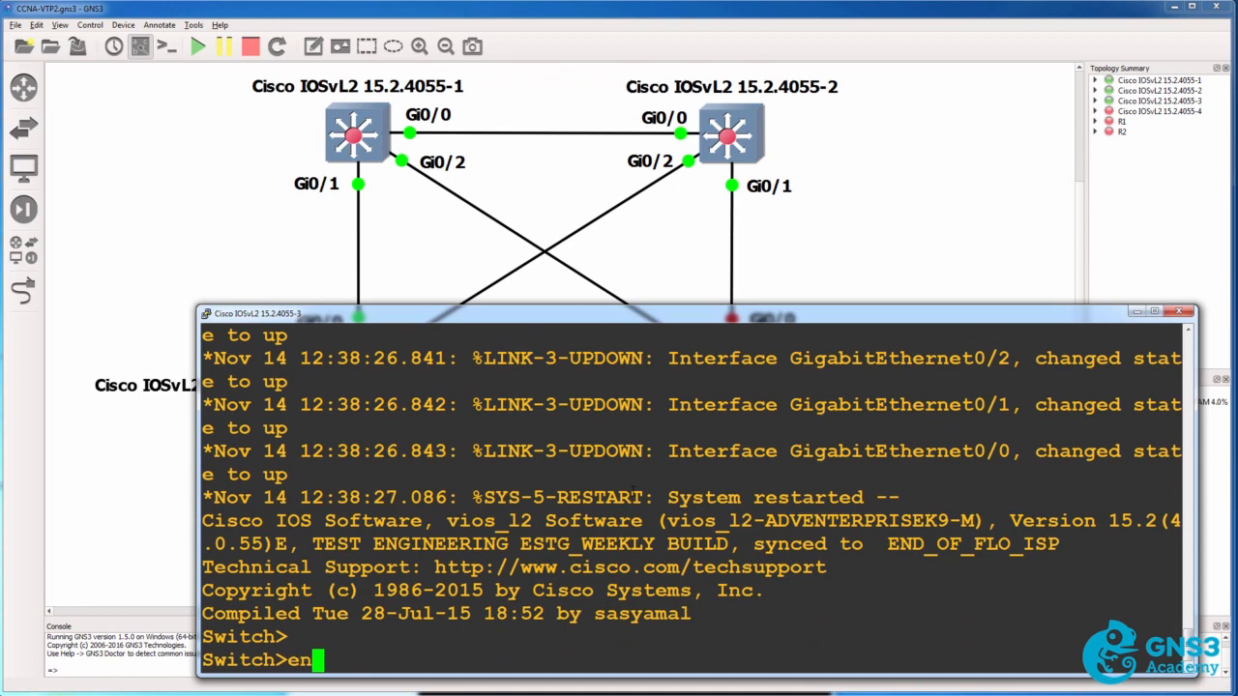
key(Return)
text(conf t)
key(Return)
text(host)
key(Tab)
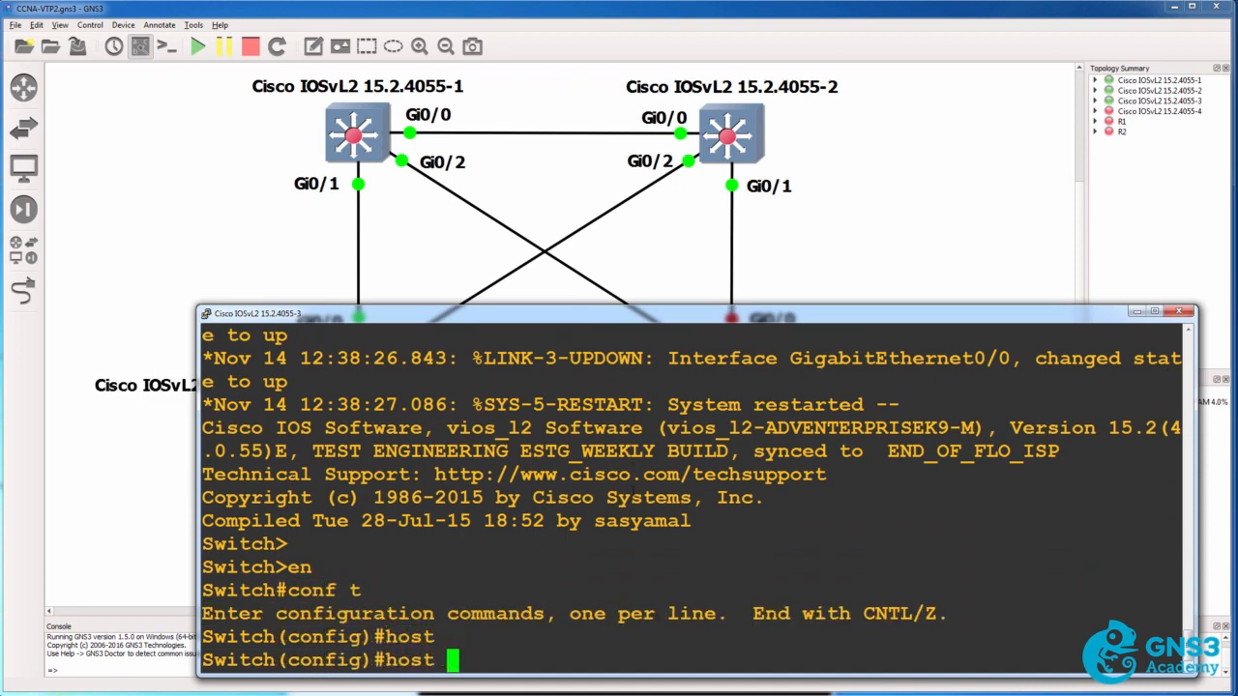
text(S2)
key(BackSpace)
text(3)
key(Return)
text(e)
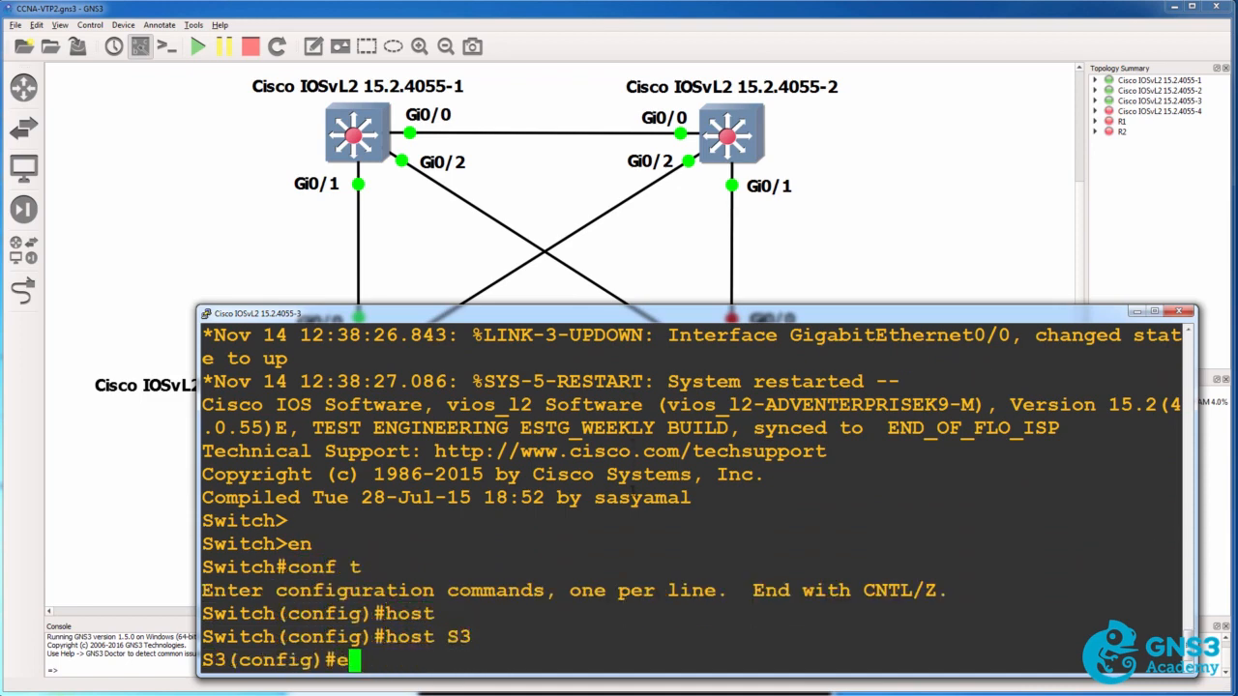
text(nd)
key(Return)
Show the VTP status on S3 and check the domain name, number of existing VLANs and configuration revision
text(sh v)
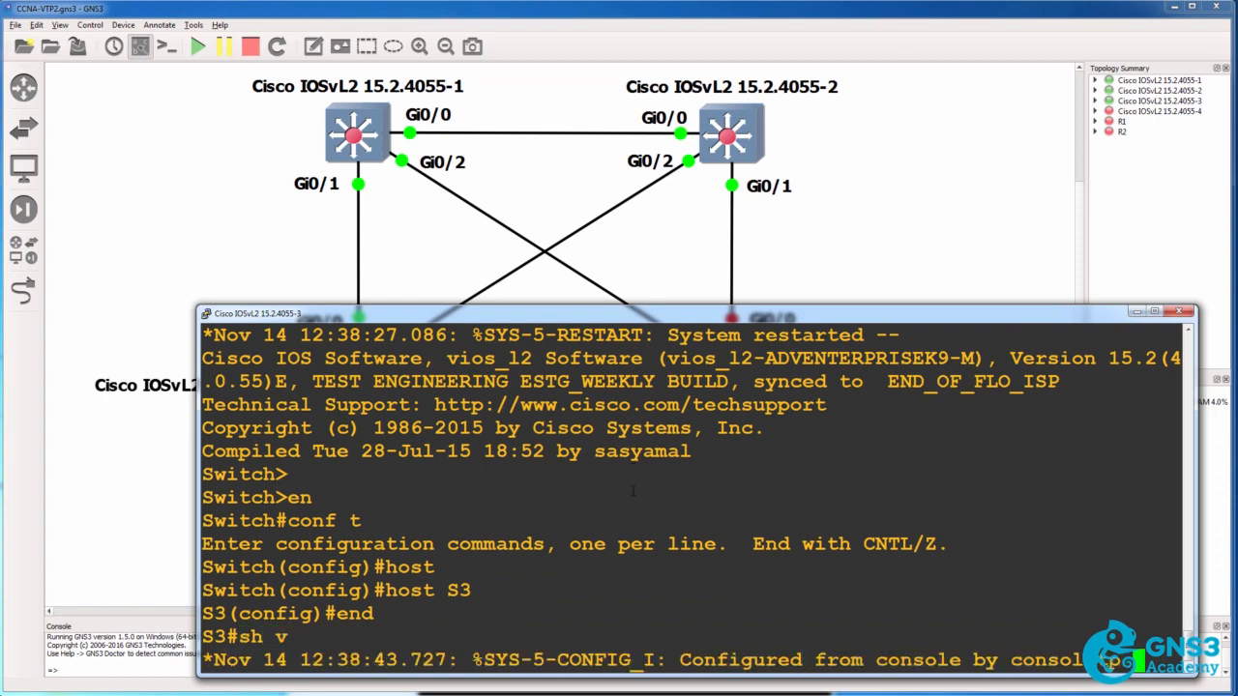
text(tp status)
key(Return)
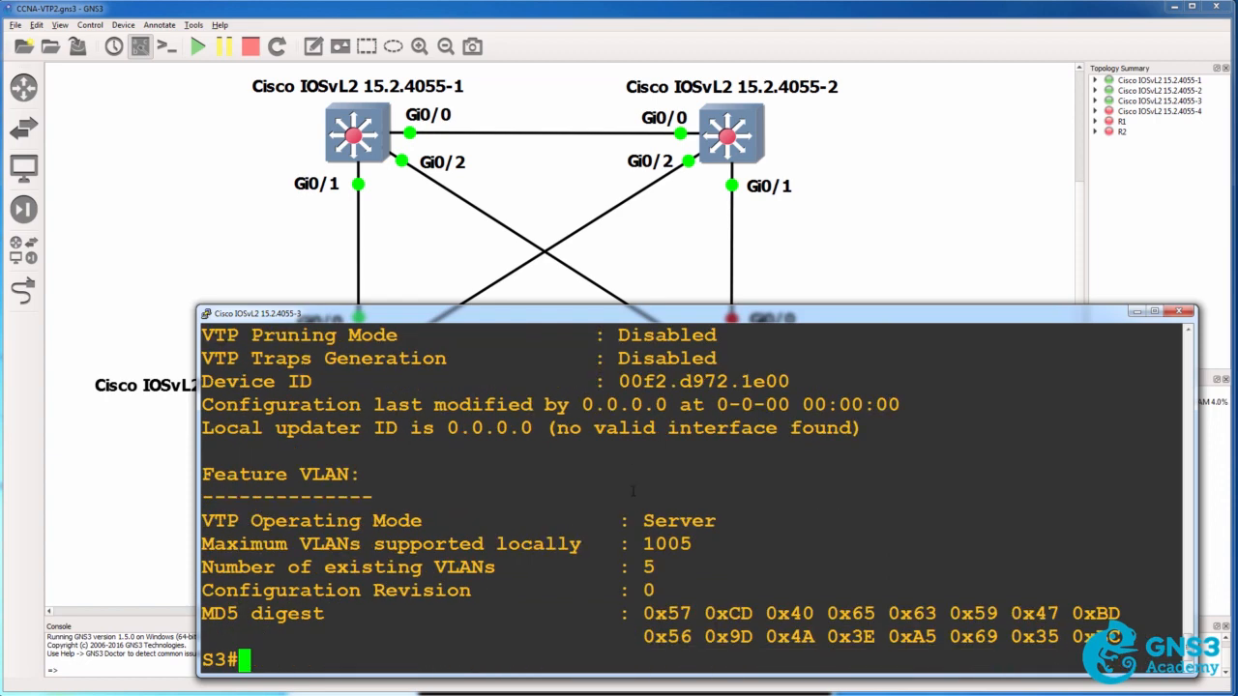
scroll(633, 491, up, 3)
drag(203, 473, 748, 474)
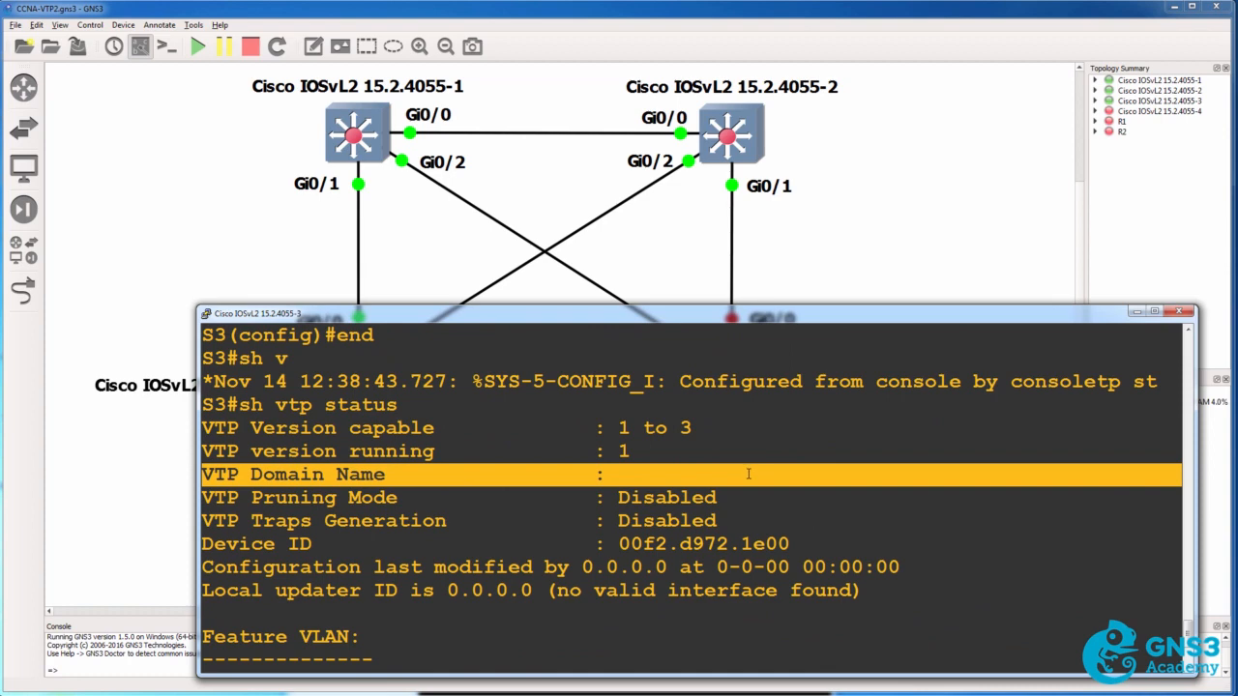
scroll(748, 474, up, 2)
scroll(748, 474, down, 3)
drag(682, 569, 201, 575)
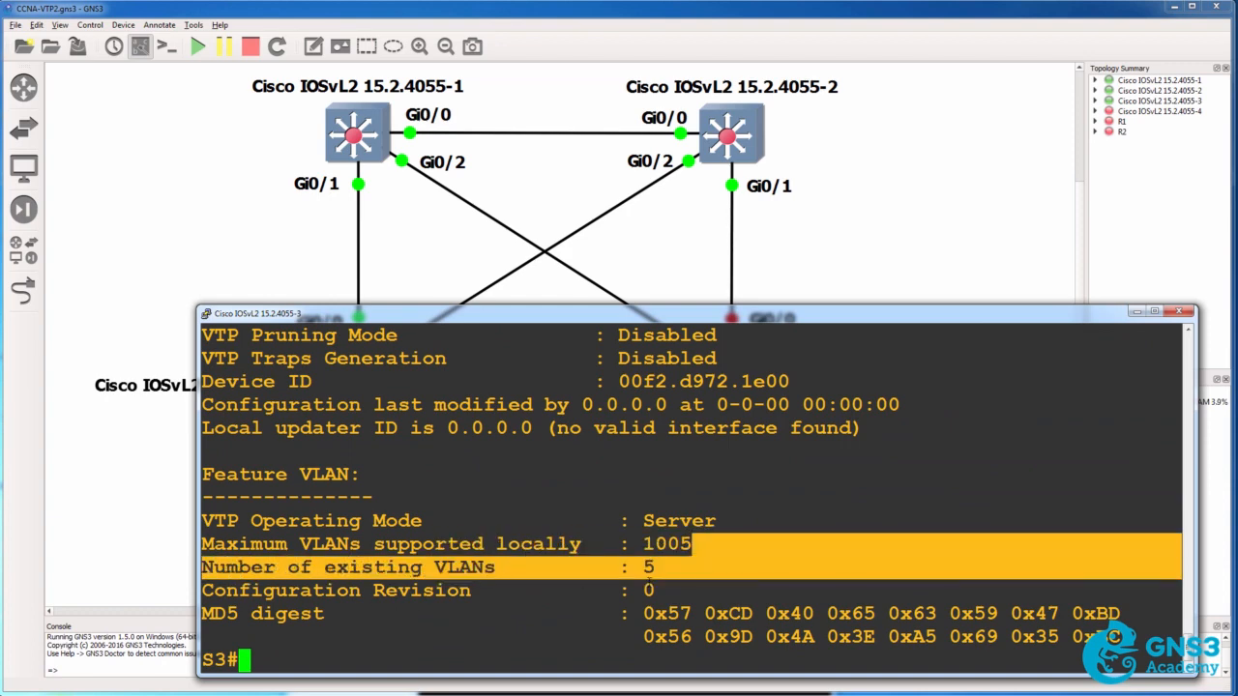
drag(655, 591, 205, 596)
Show the brief VLAN list on S3 and review the default VLANs
text(sh)
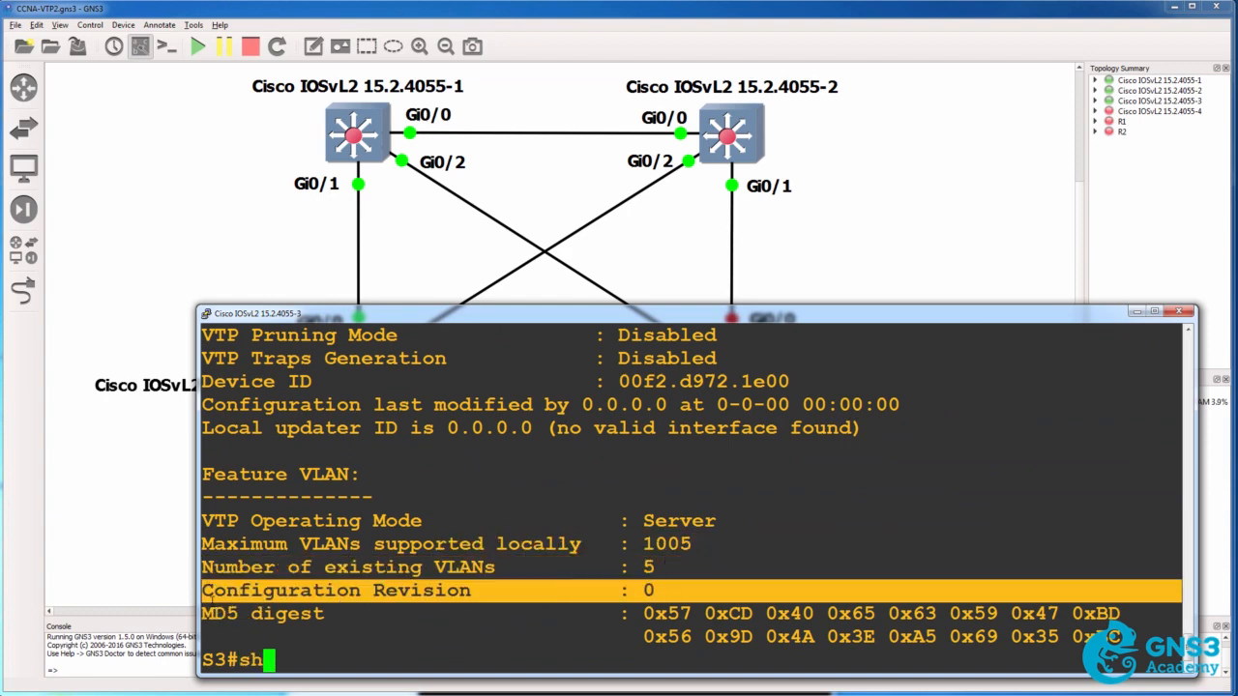
text( vlan bri)
key(Tab)
key(Return)
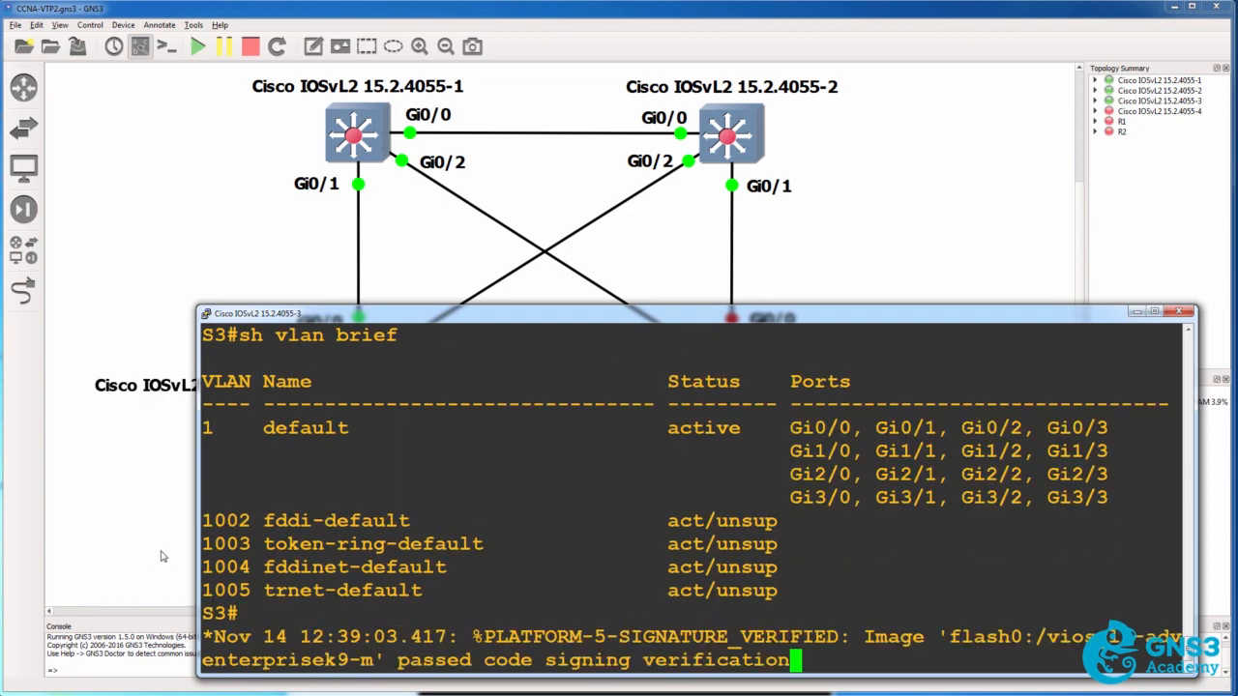
drag(206, 427, 416, 436)
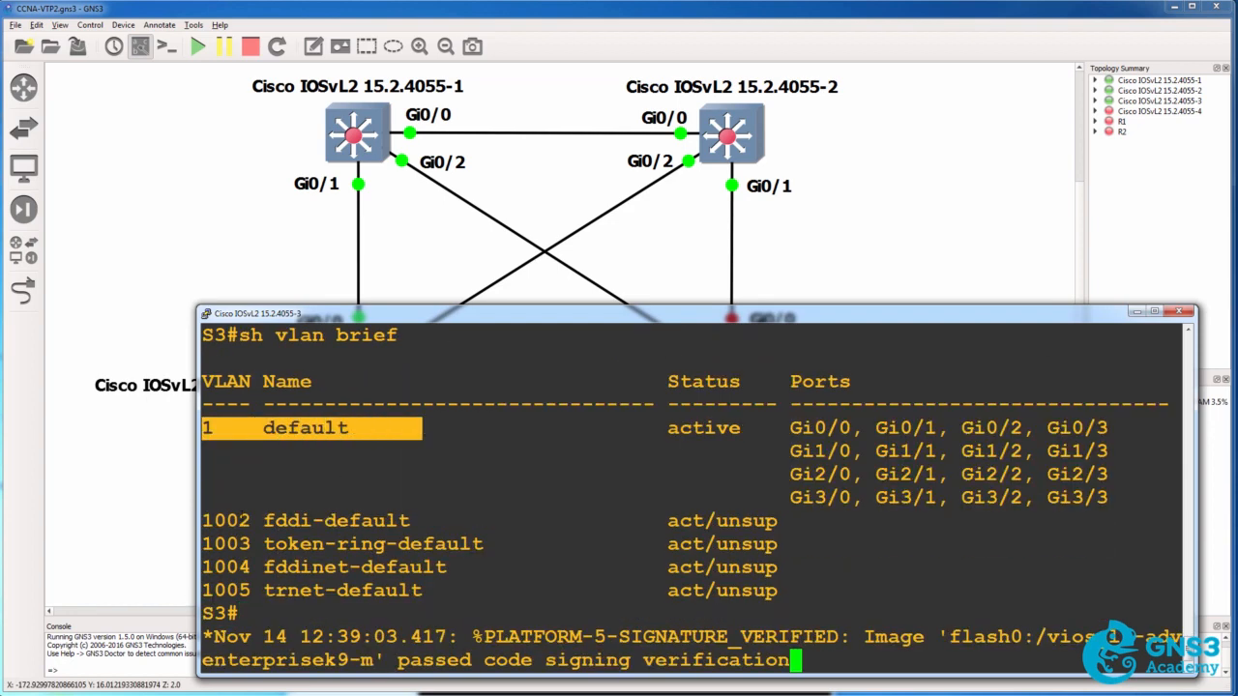
drag(203, 520, 962, 586)
key(Return)
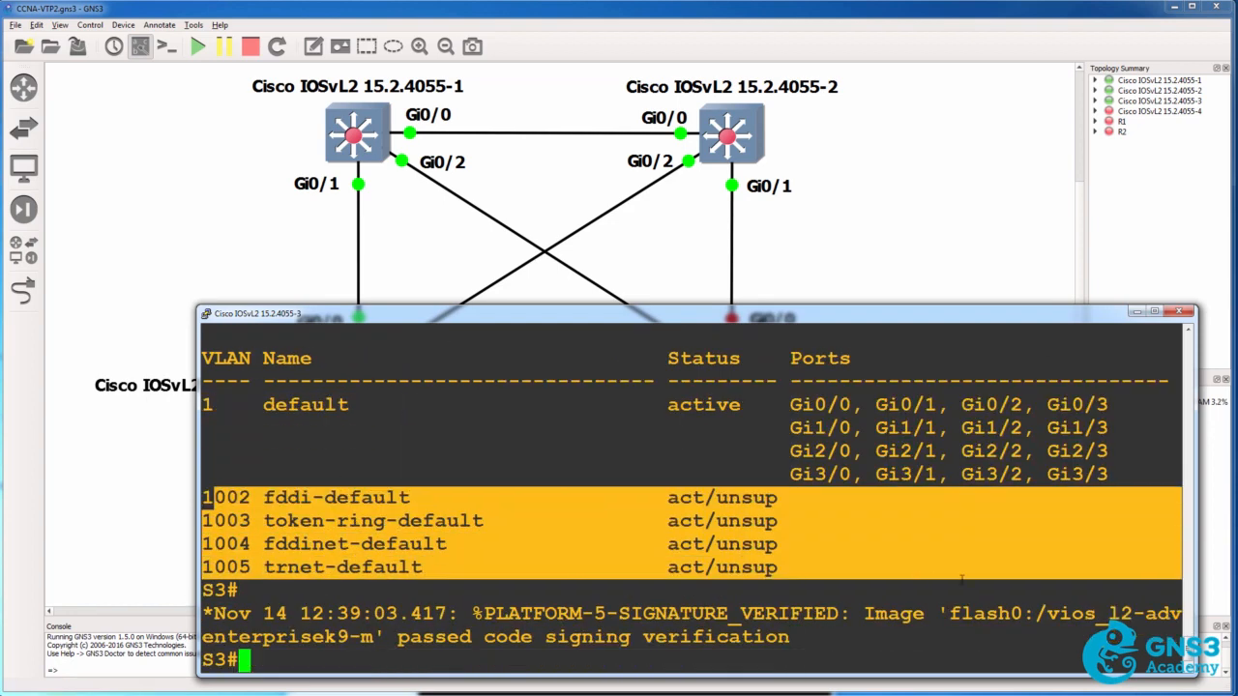
Check S3 for trunk ports with the show interfaces trunk command
text(sh int t)
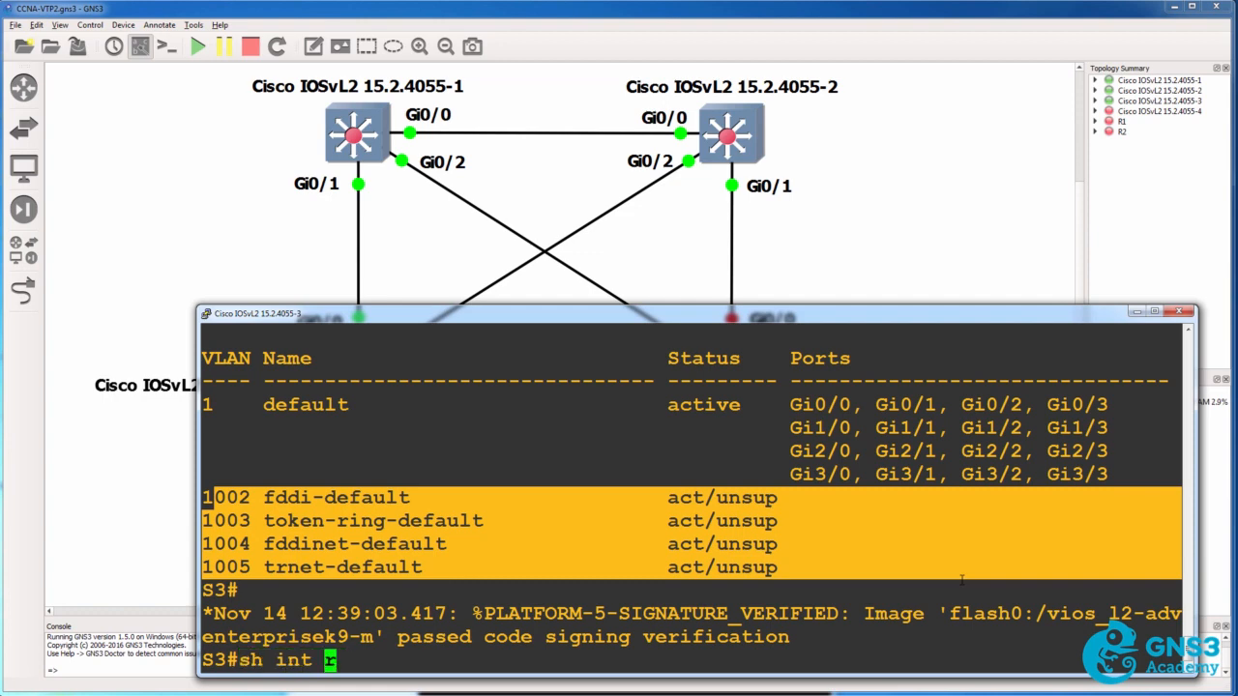
text(ru)
key(Return)
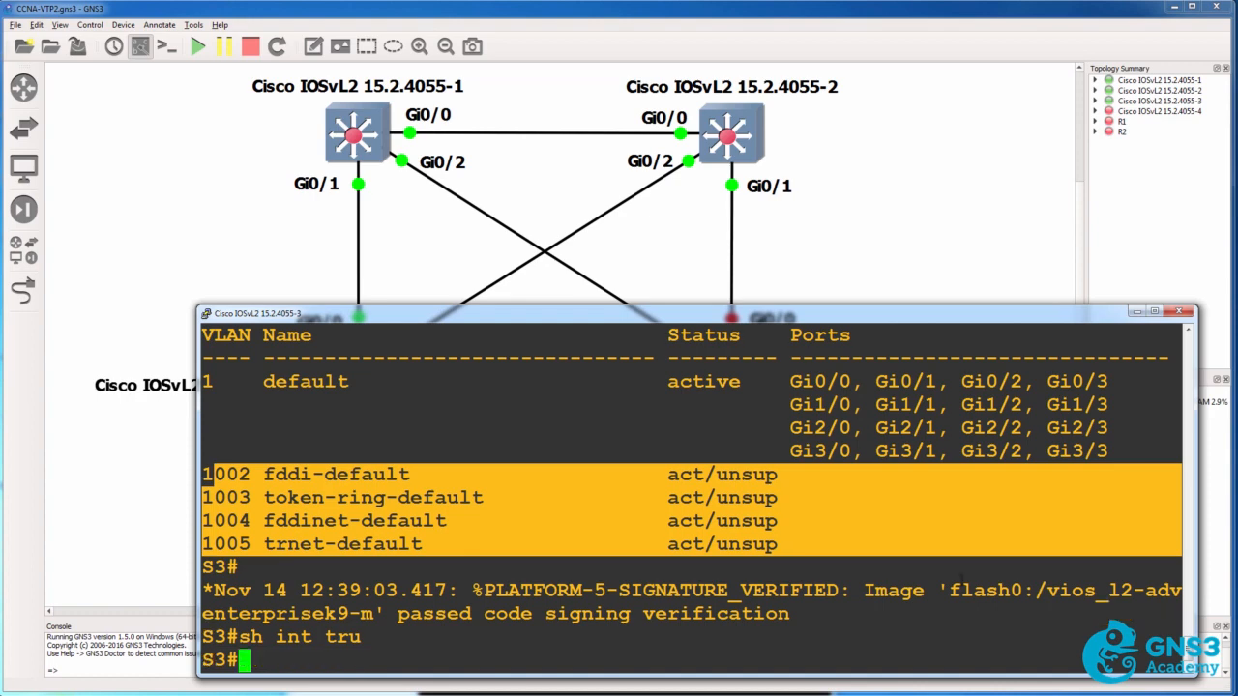
text(show int)
key(Tab)
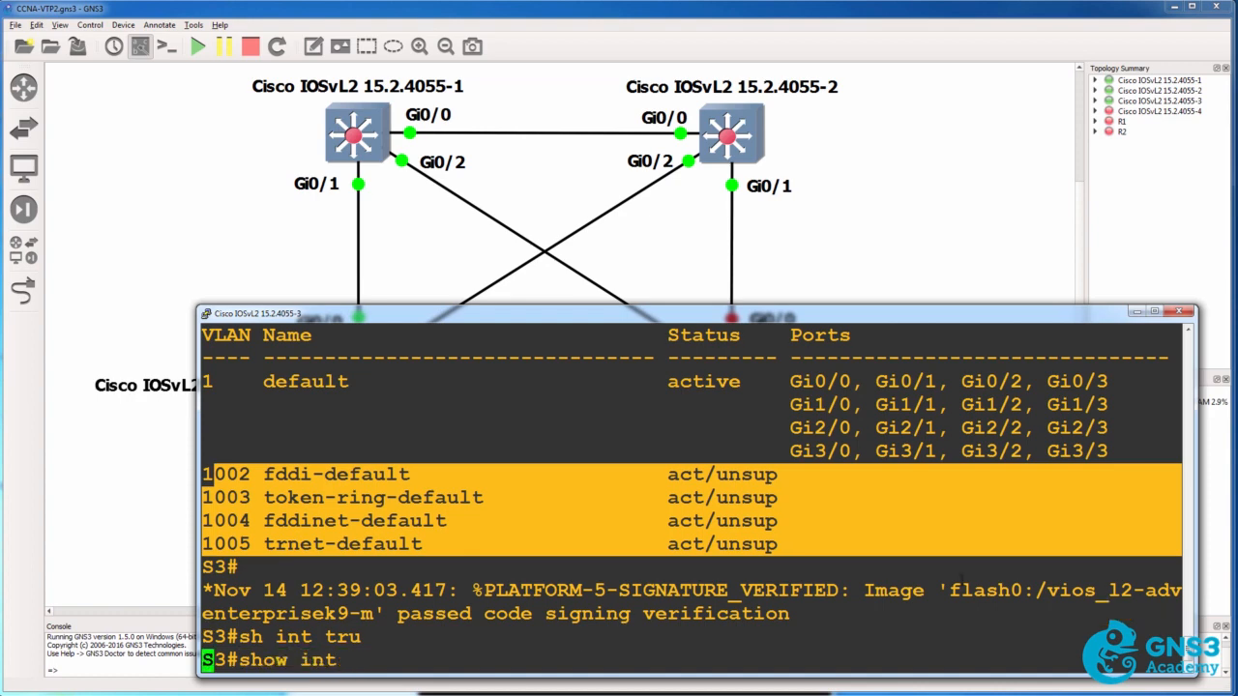
text(tr)
key(Tab)
key(Return)
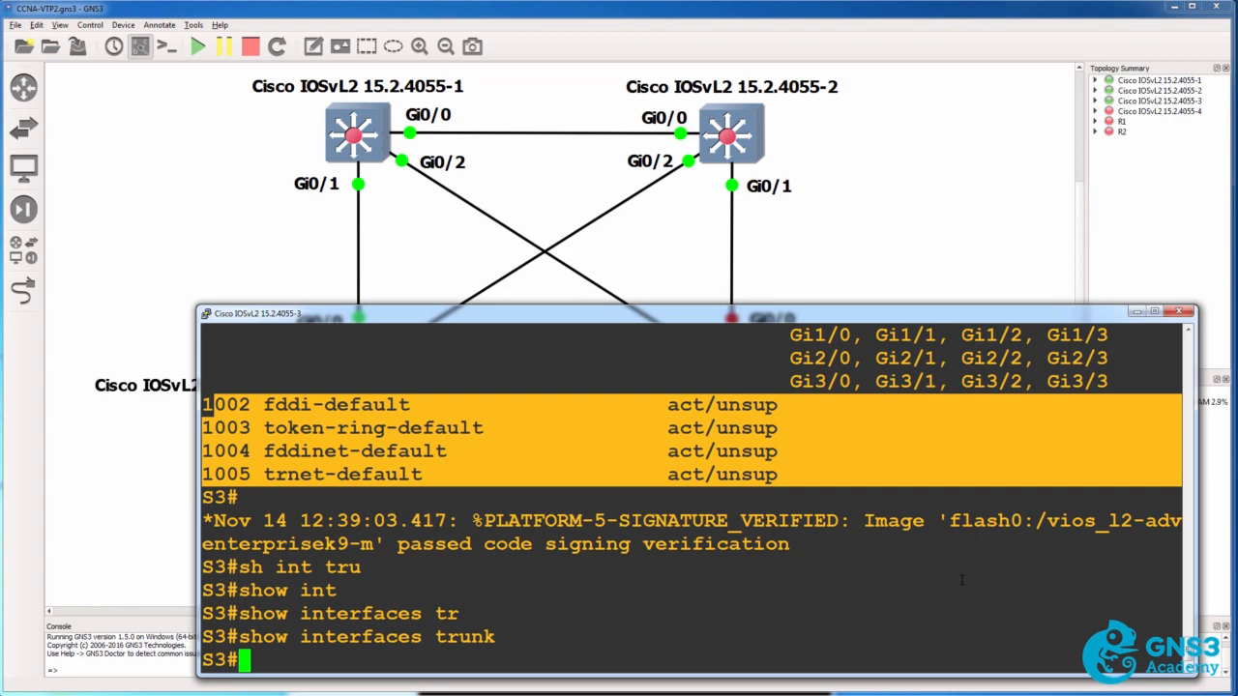
Display the switchport settings of interface g0/0 on S3 and check its administrative mode
text(sh int g0/)
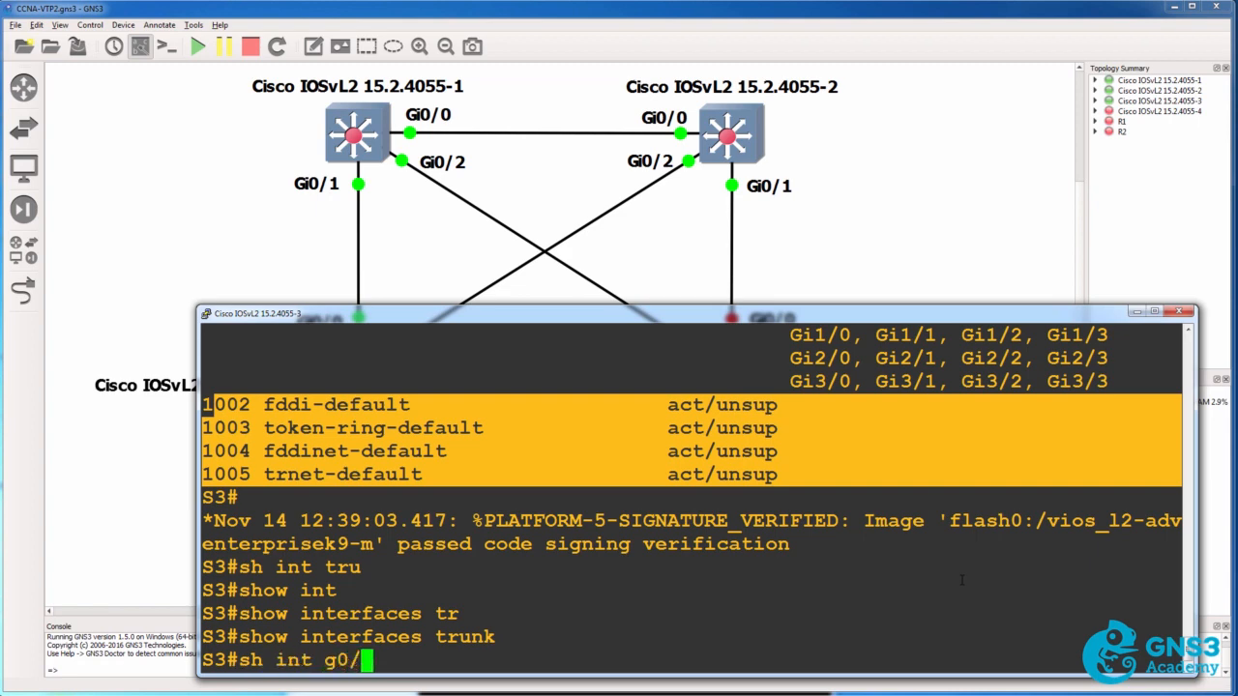
text(0 sw)
key(Tab)
key(Return)
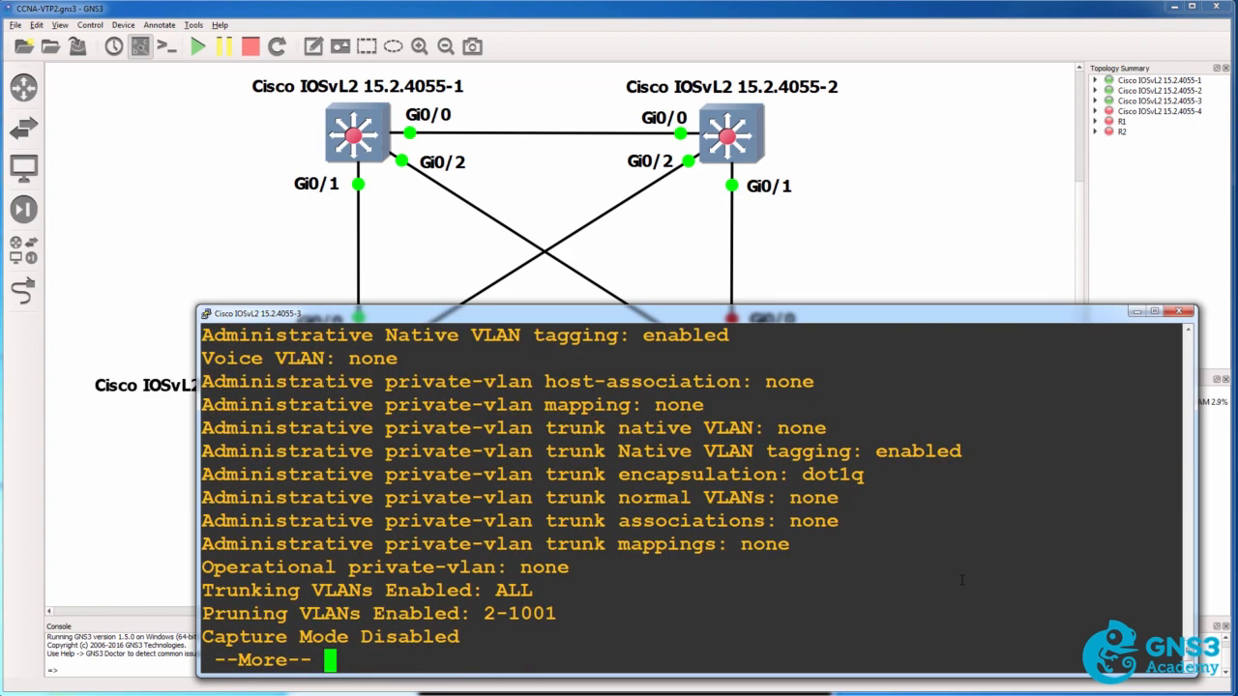
scroll(823, 550, up, 3)
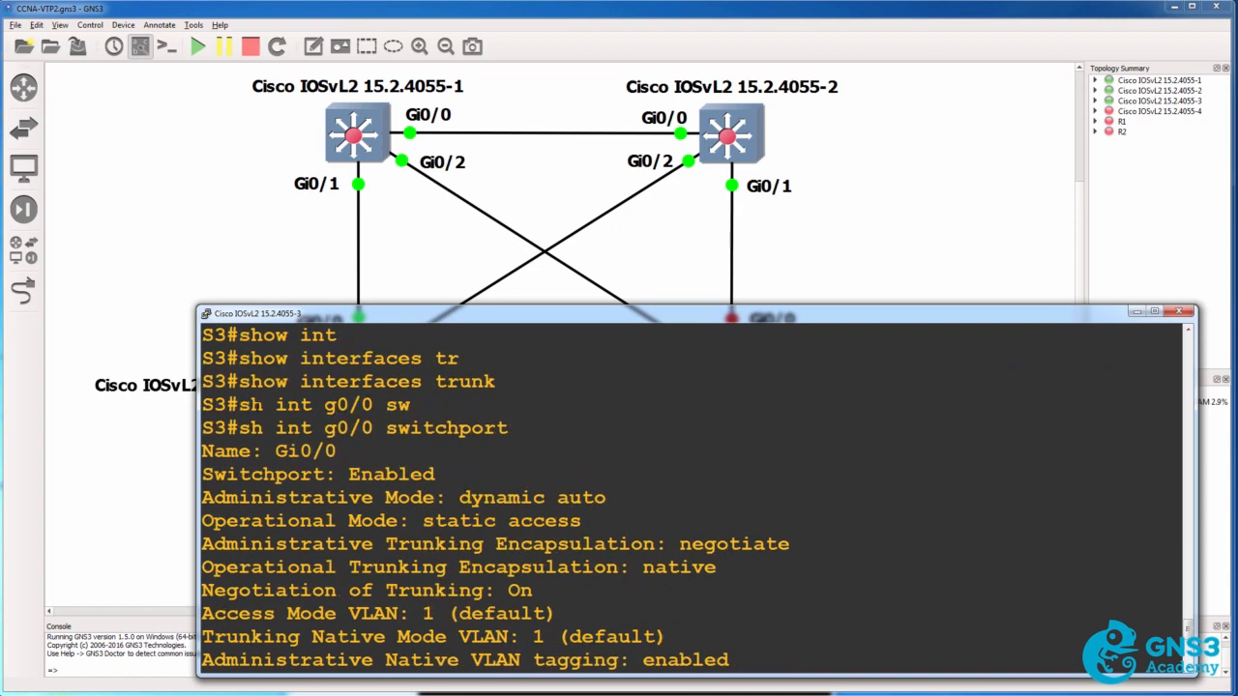
drag(239, 427, 507, 427)
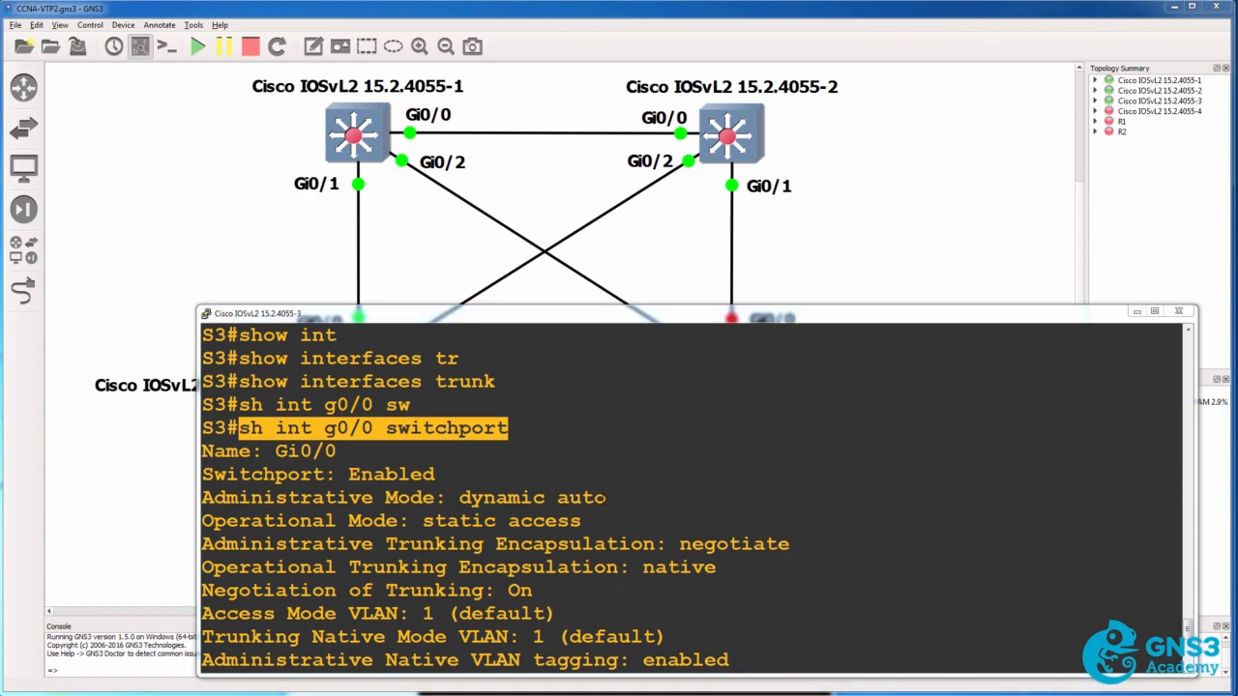
drag(605, 497, 435, 474)
drag(189, 495, 190, 510)
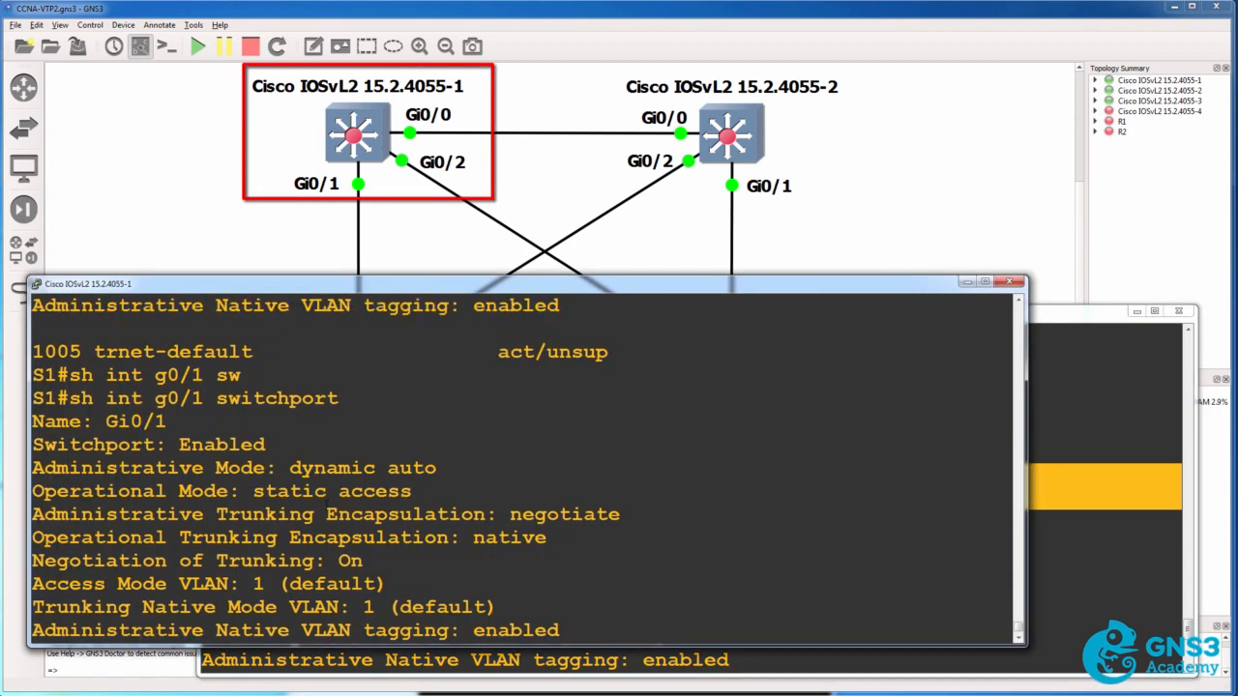
Enter interface configuration for g0/1 on S1 and set its trunk encapsulation to dot1q
text(qconf t)
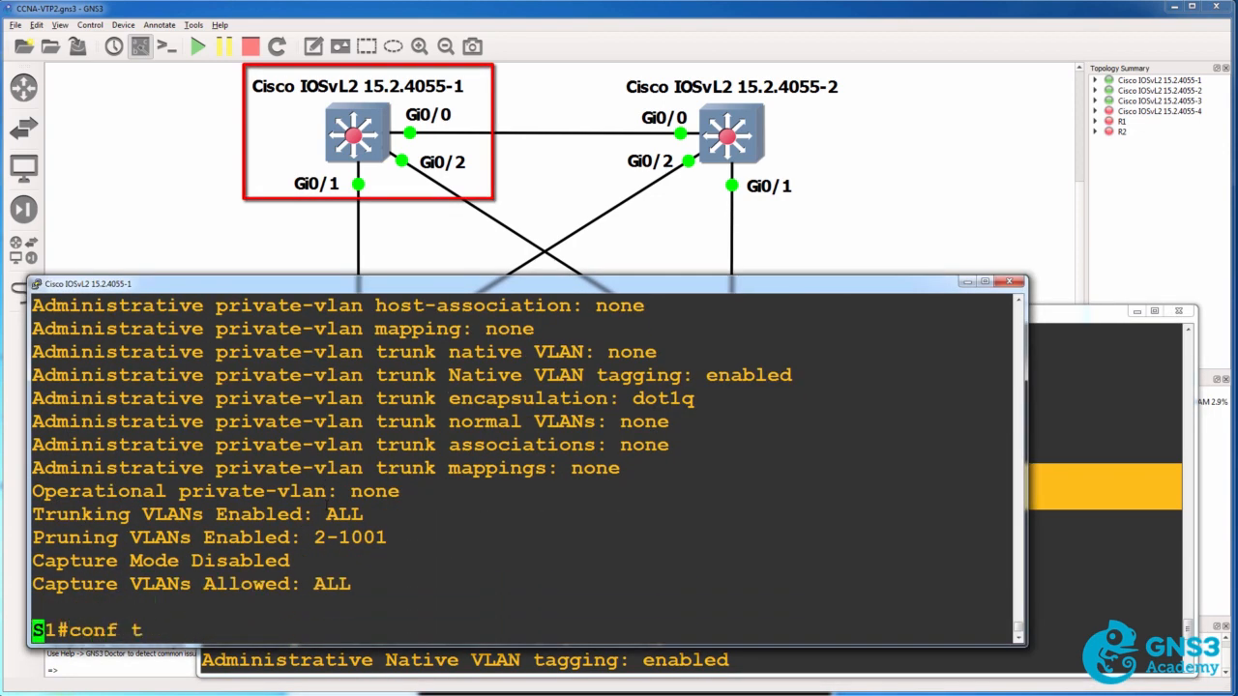
key(Return)
text(int g0/2)
key(BackSpace)
text(1)
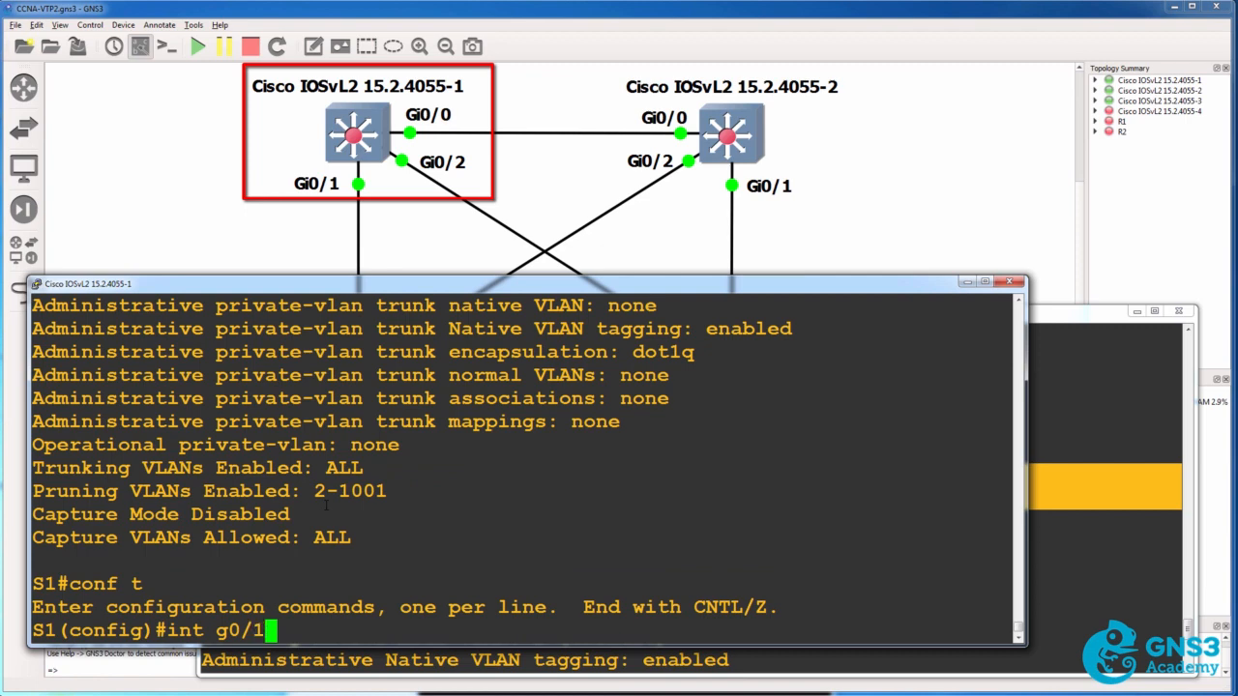
key(Return)
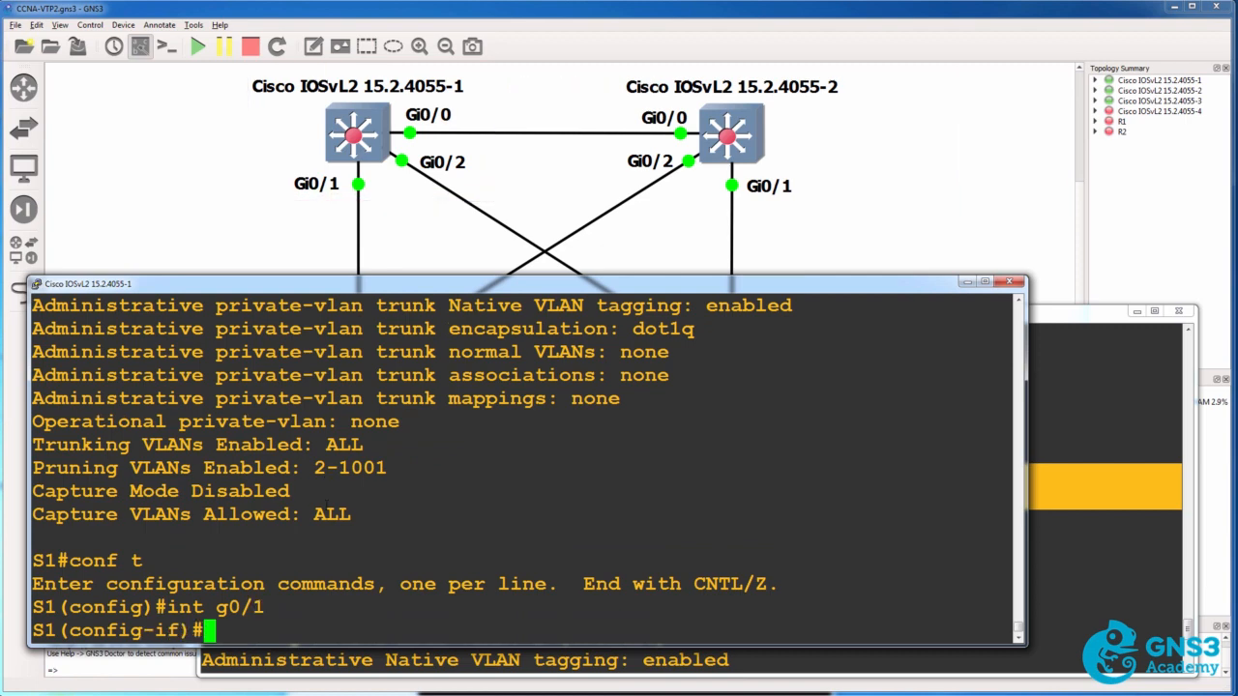
text(sw)
key(Tab)
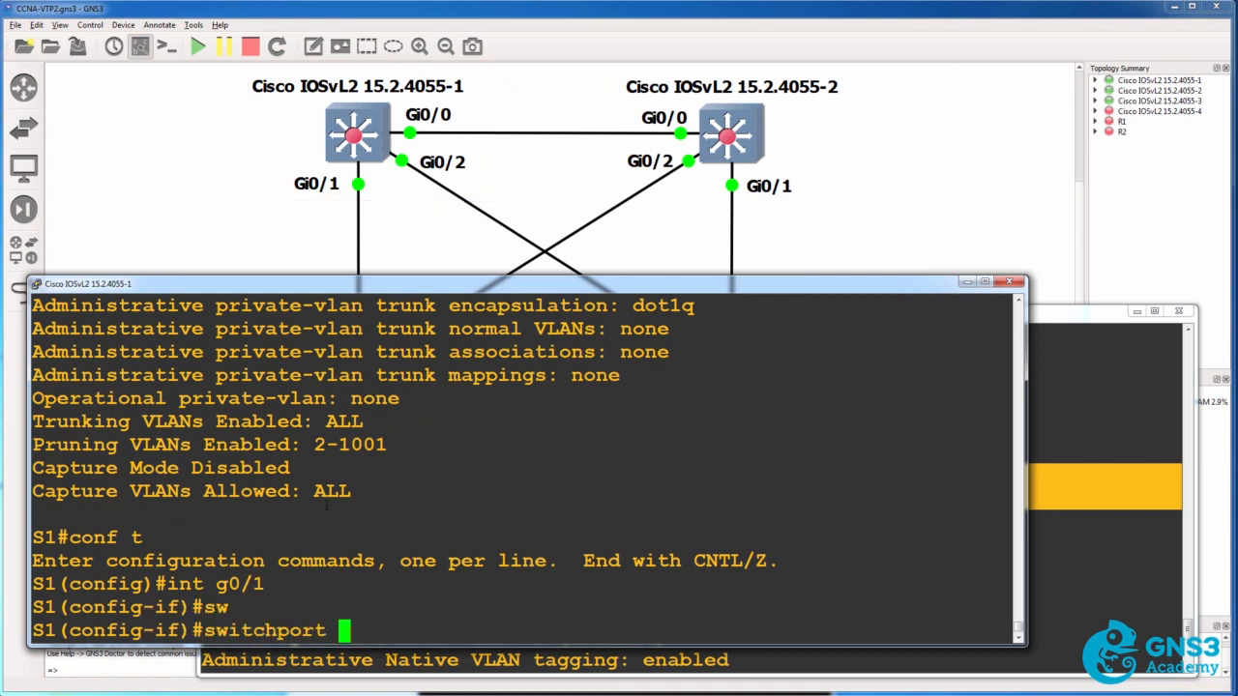
text(tr)
key(Tab)
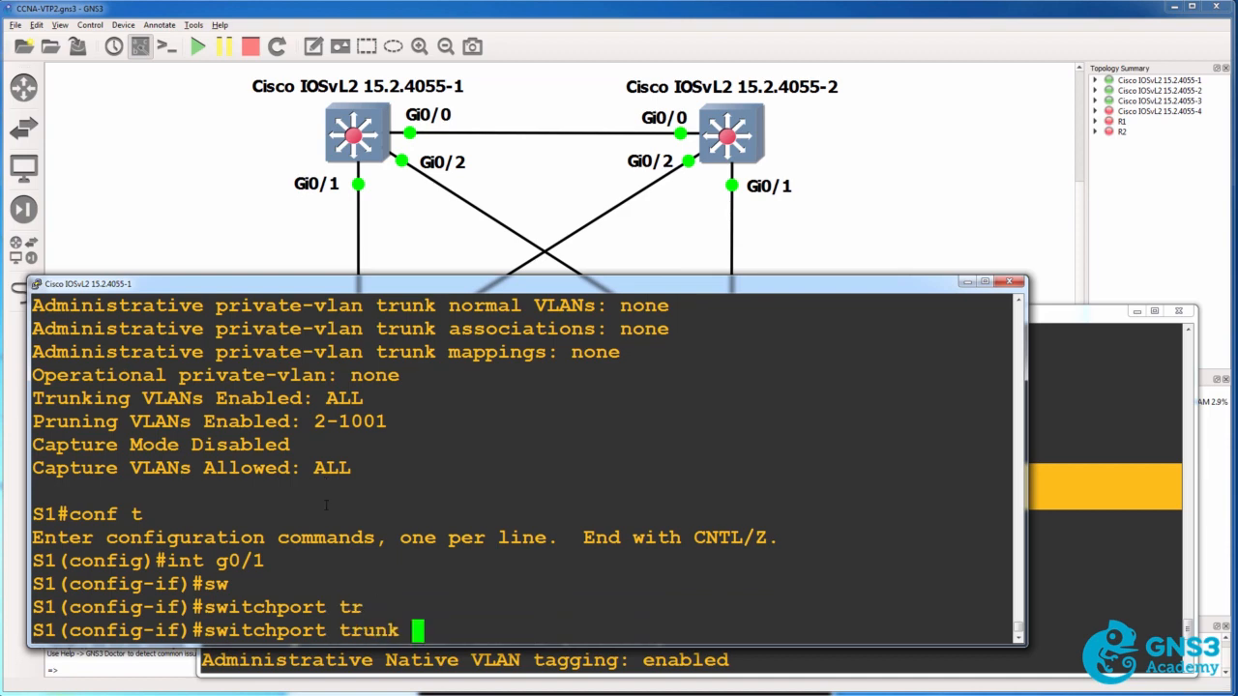
text(en)
key(Tab)
text(do)
key(Tab)
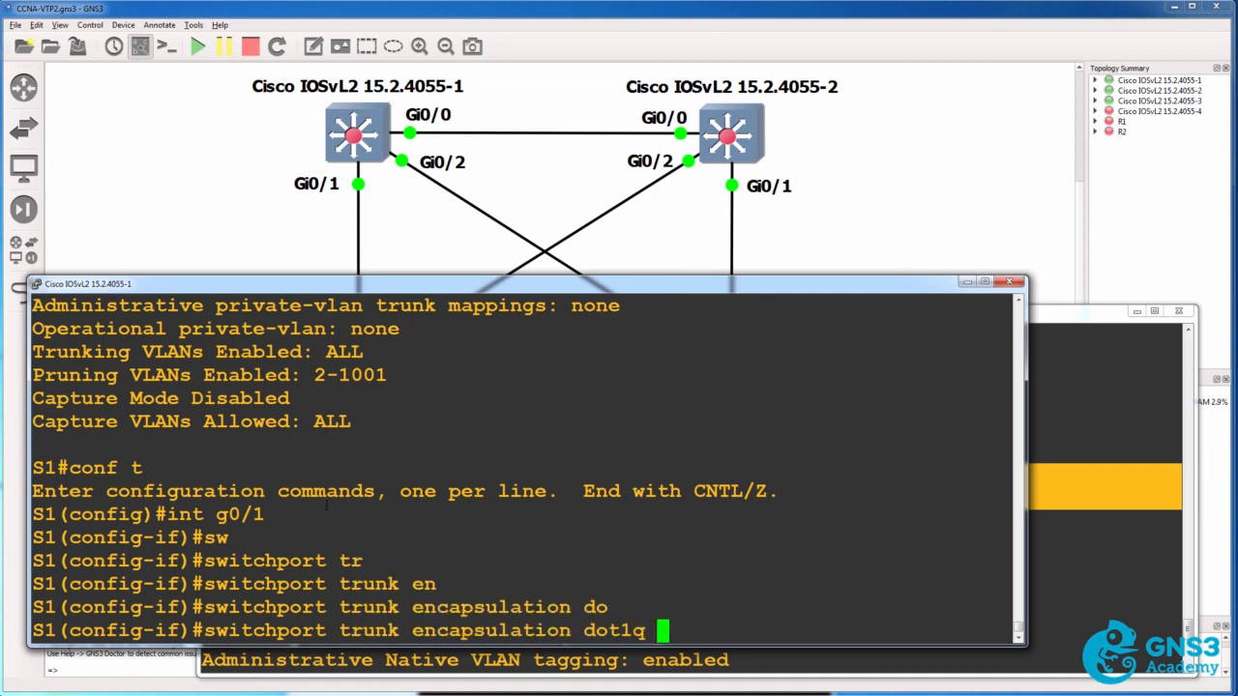
key(Return)
Set the switchport mode of S1's g0/1 interface to trunk
text(sw)
key(Tab)
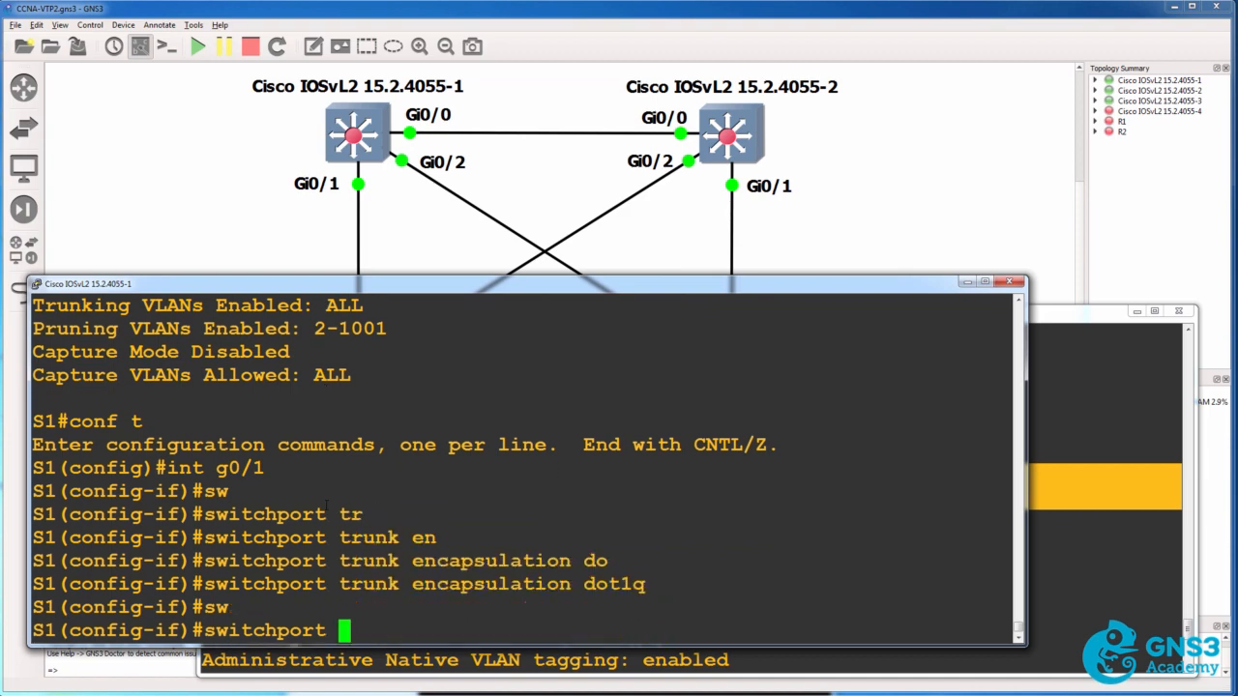
text(mo)
key(Tab)
text(tru)
key(Tab)
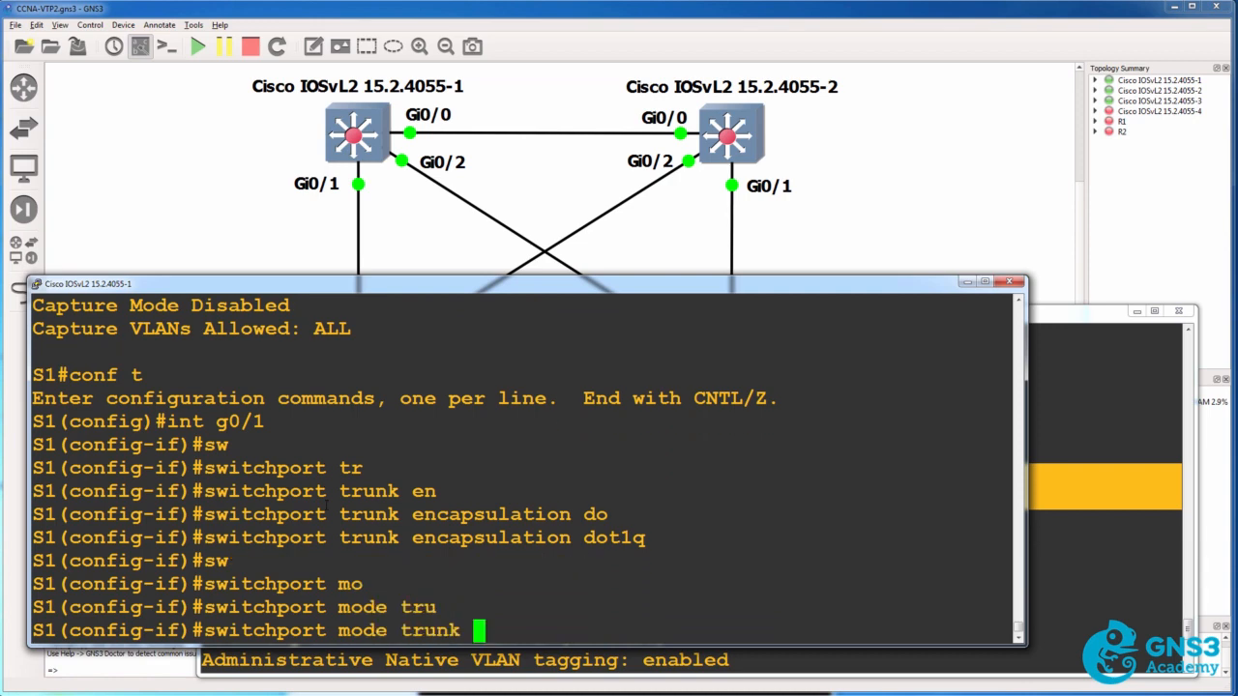
key(Return)
Display the running configuration of interface g0/1 on S1 without leaving interface configuration mode
text(do sh unt)
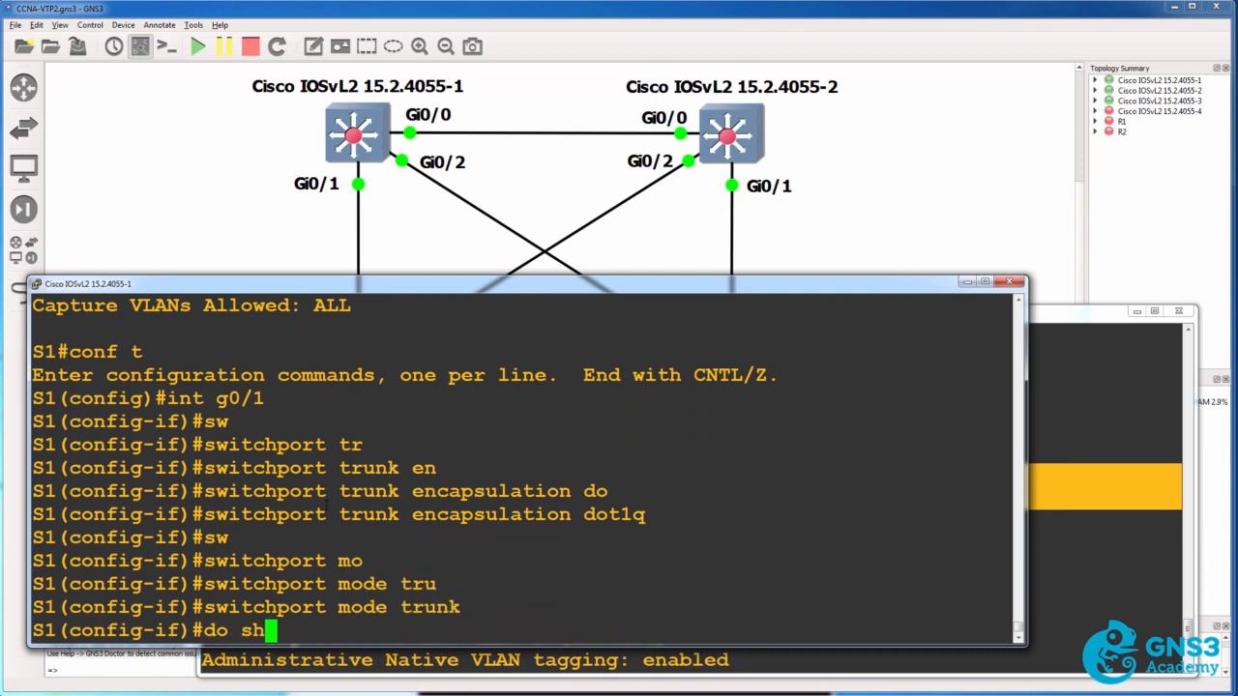
key(BackSpace)
key(BackSpace)
key(BackSpace)
key(BackSpace)
text(run int g0/1)
key(Return)
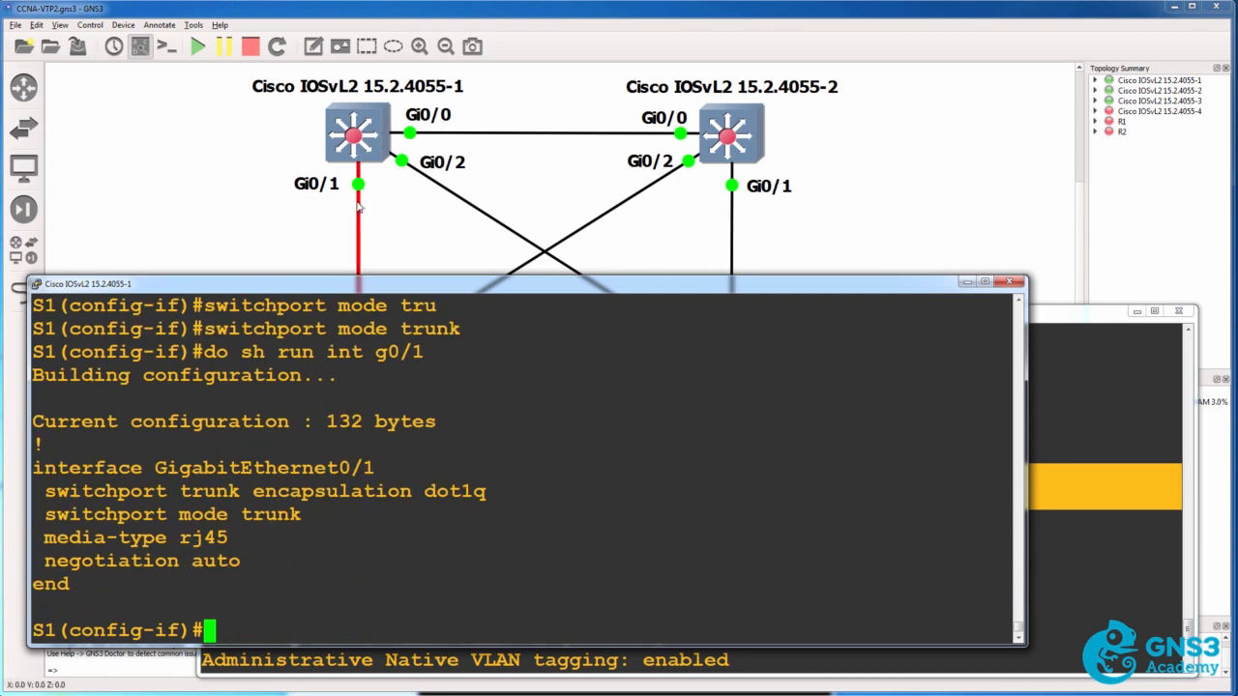
Switch to the S3 console, rerun show interfaces trunk and compare the trunk port with its link in the topology
click(1119, 481)
key(space)
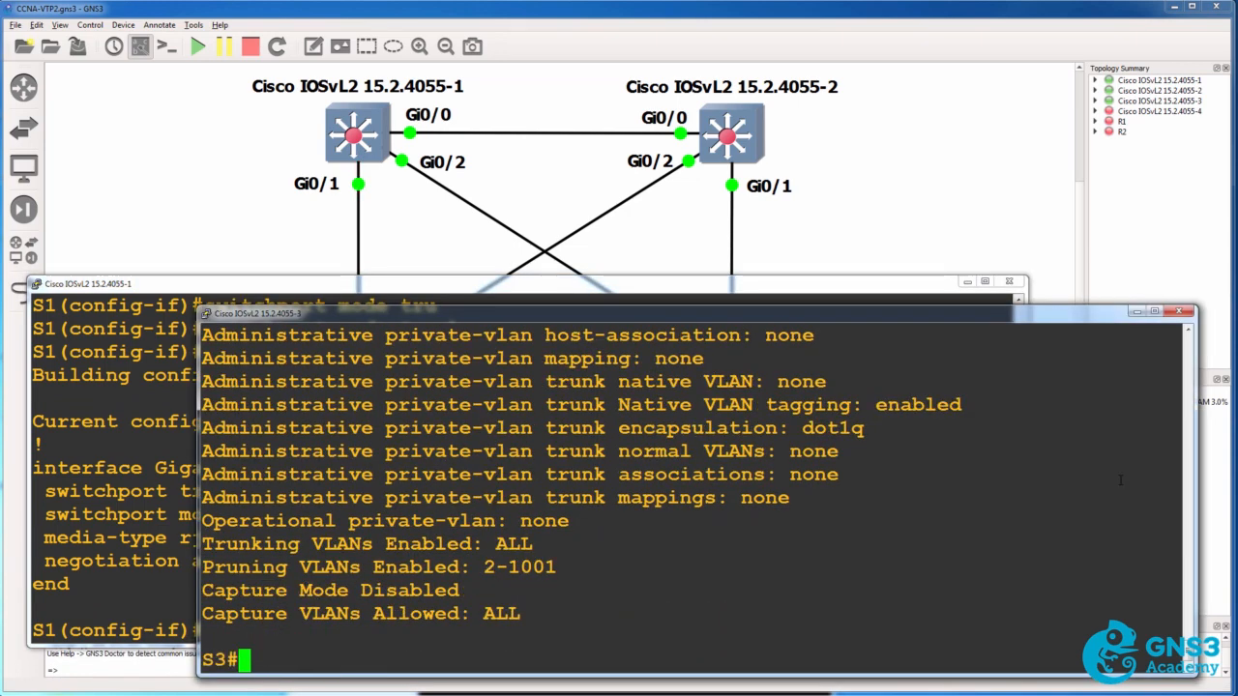
key(Up)
key(Up)
key(Return)
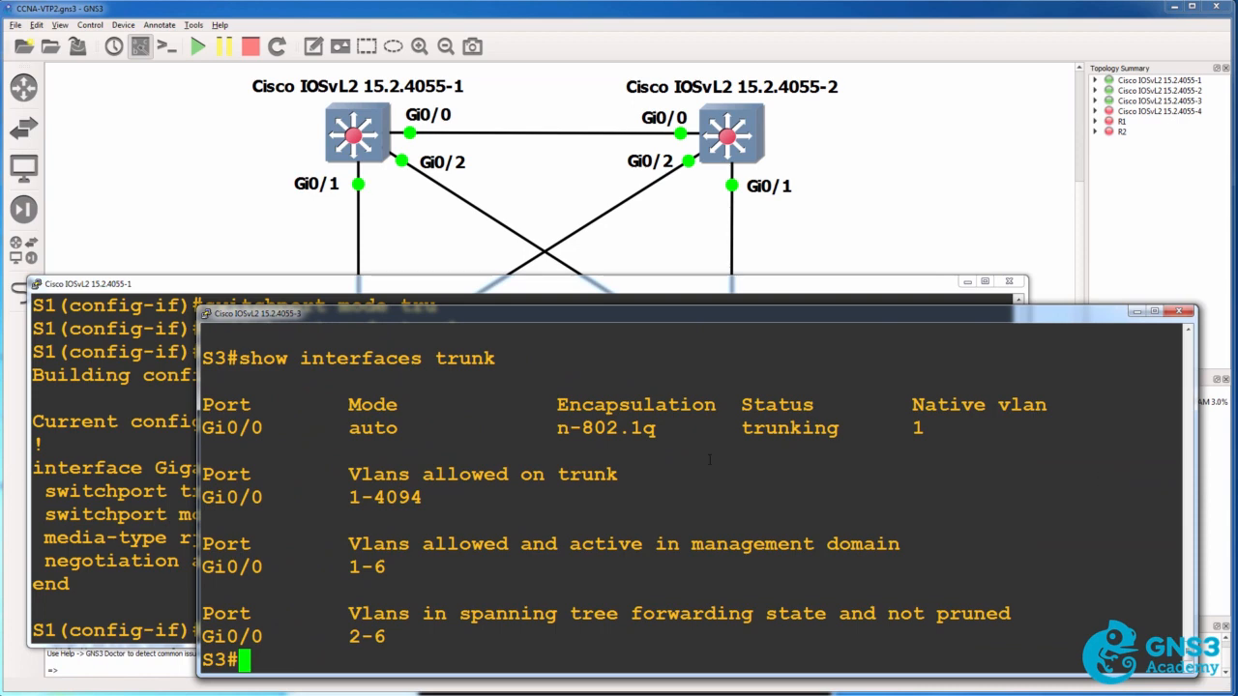
drag(546, 404, 1001, 425)
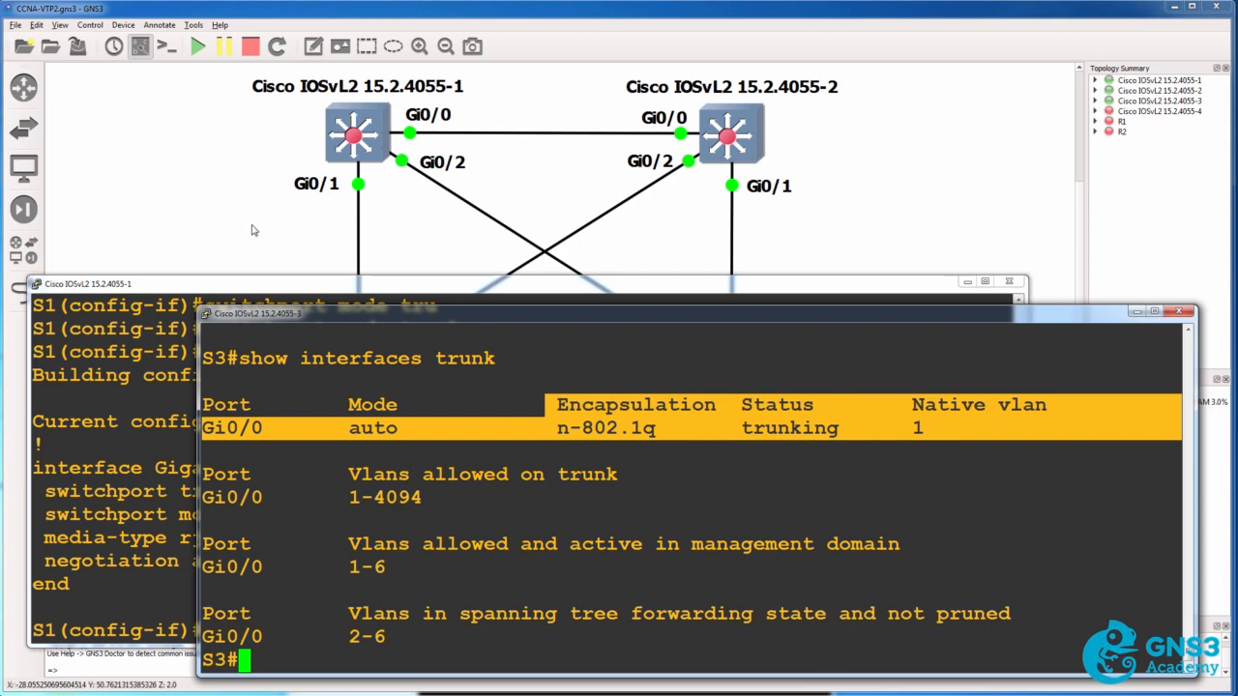
click(316, 223)
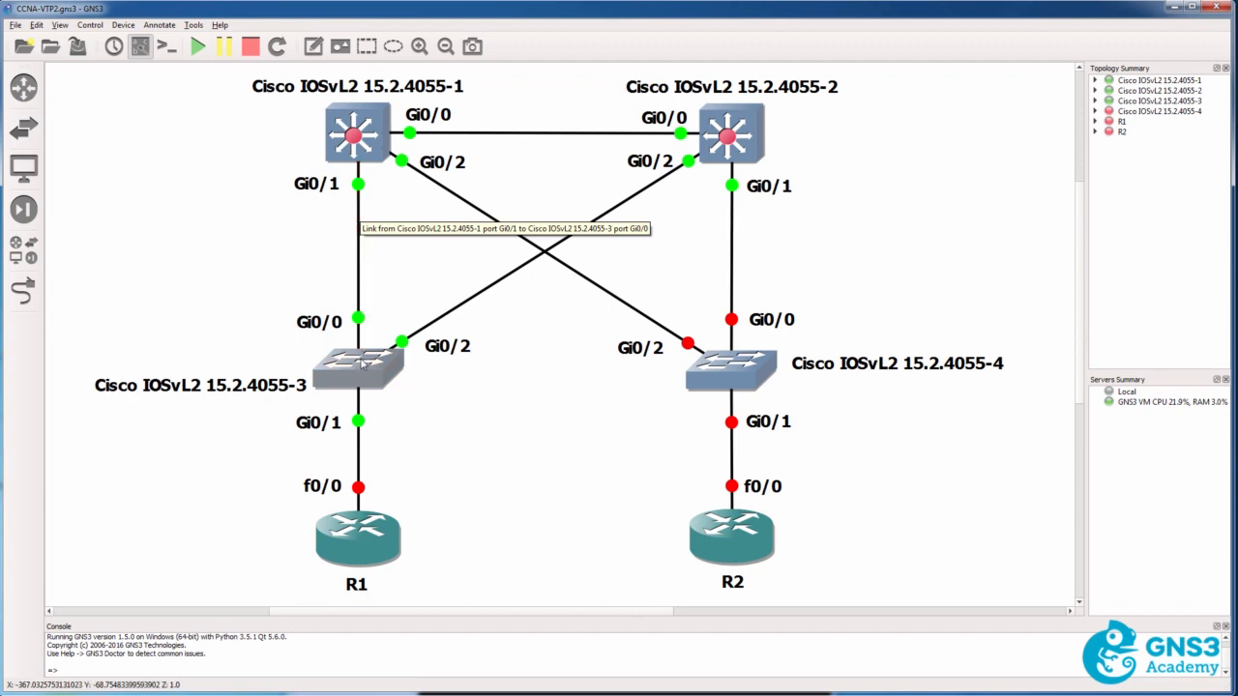
Show the VTP status on S3 again and check the domain name, number of existing VLANs and configuration revision
mouse_move(363, 362)
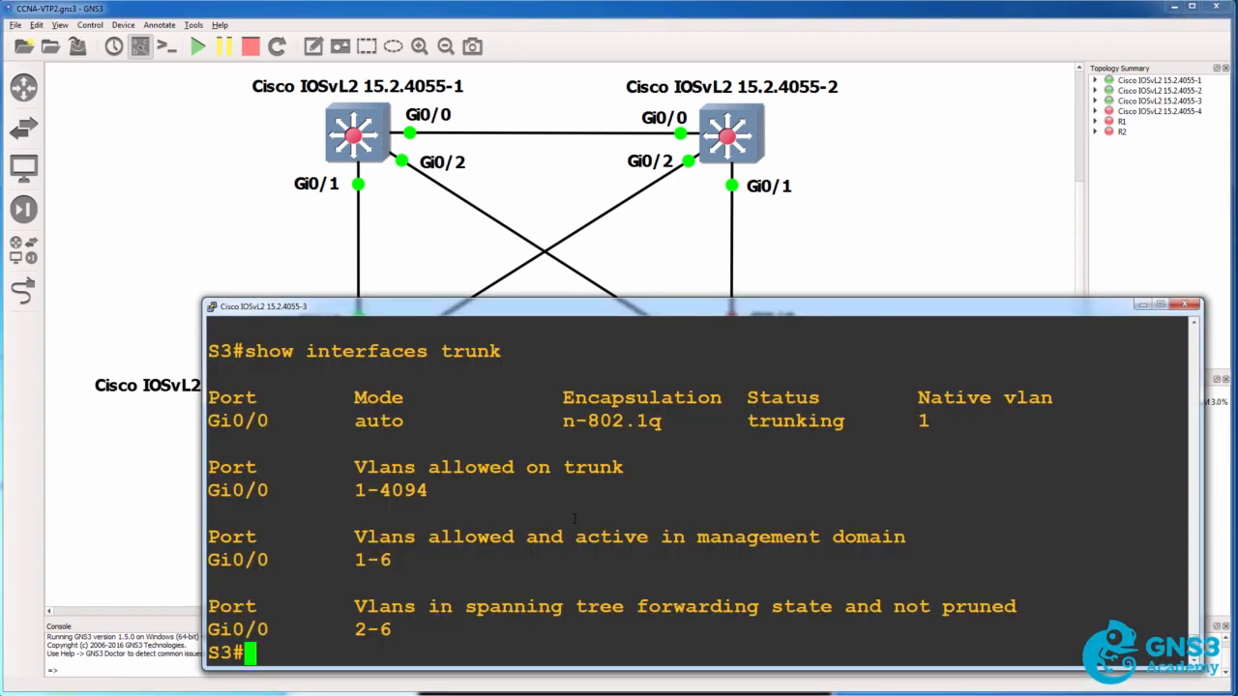
text(sh vtp )
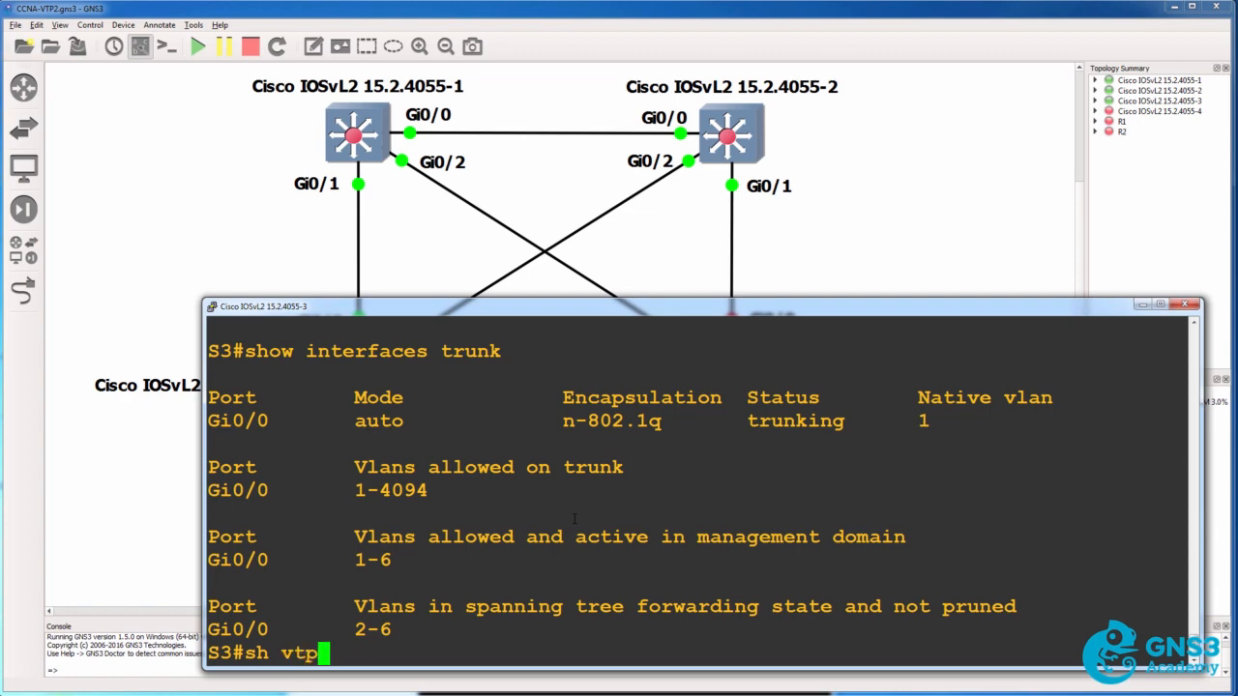
text( sta)
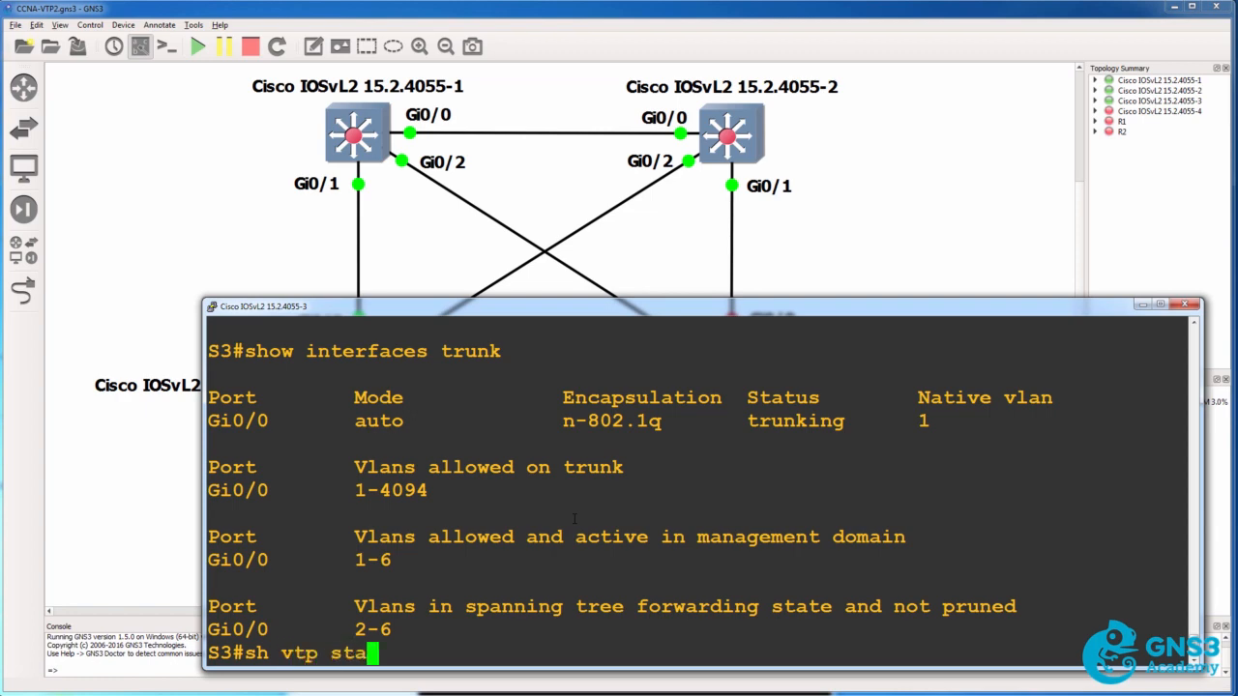
text(tus)
key(Return)
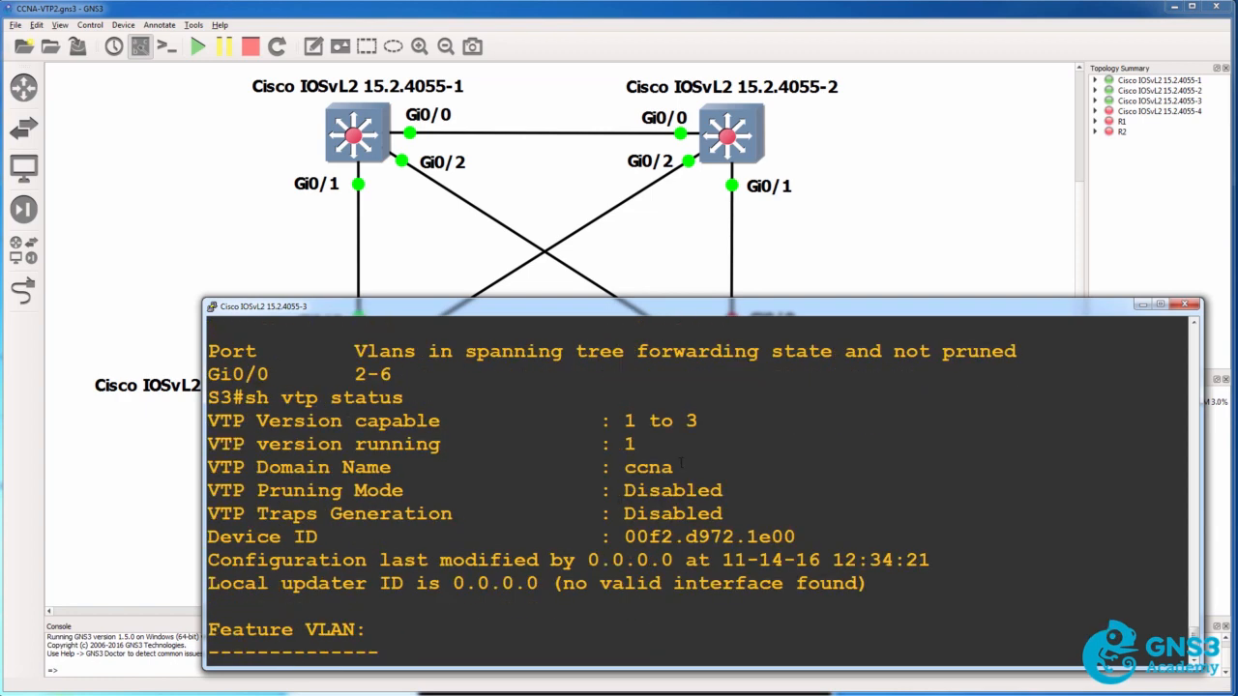
drag(681, 463, 197, 460)
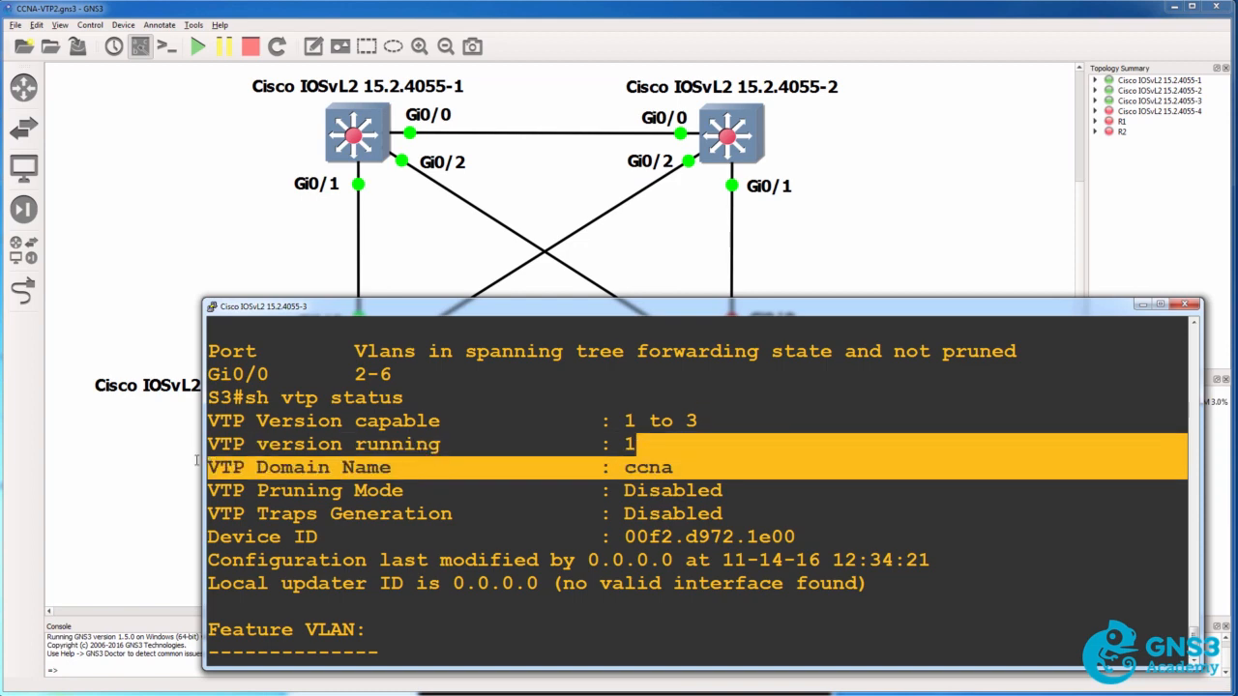
scroll(310, 440, up, 1)
scroll(414, 421, down, 4)
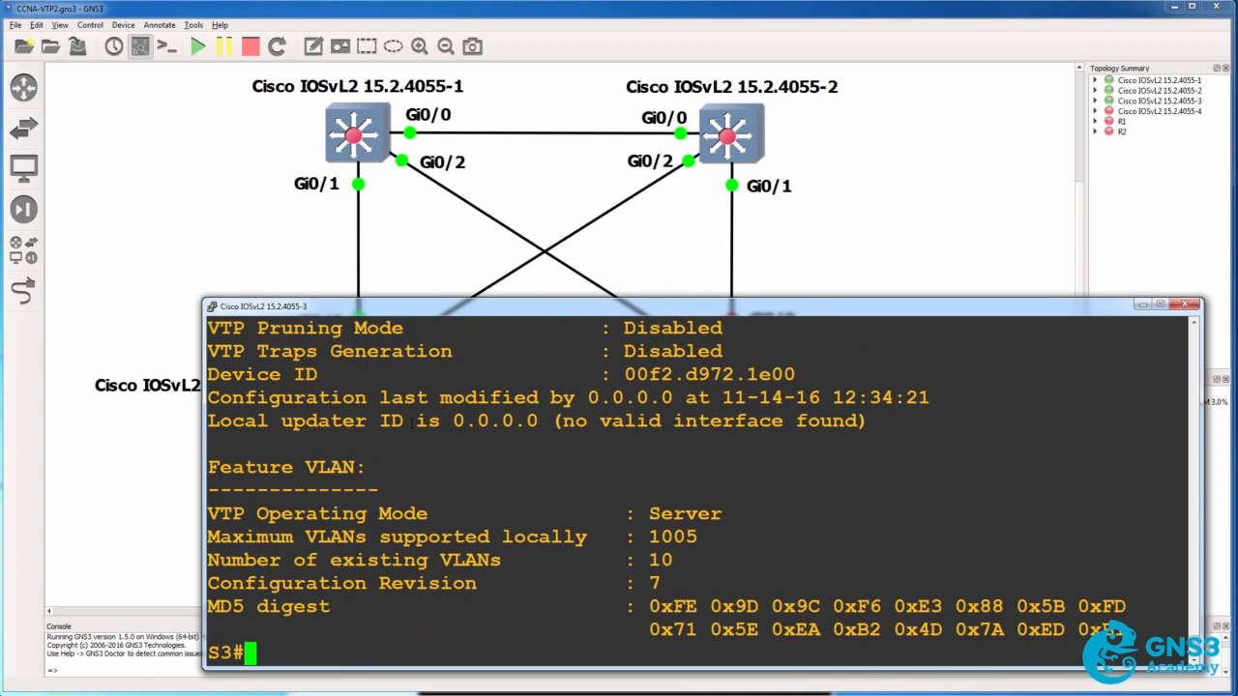
drag(704, 564, 698, 537)
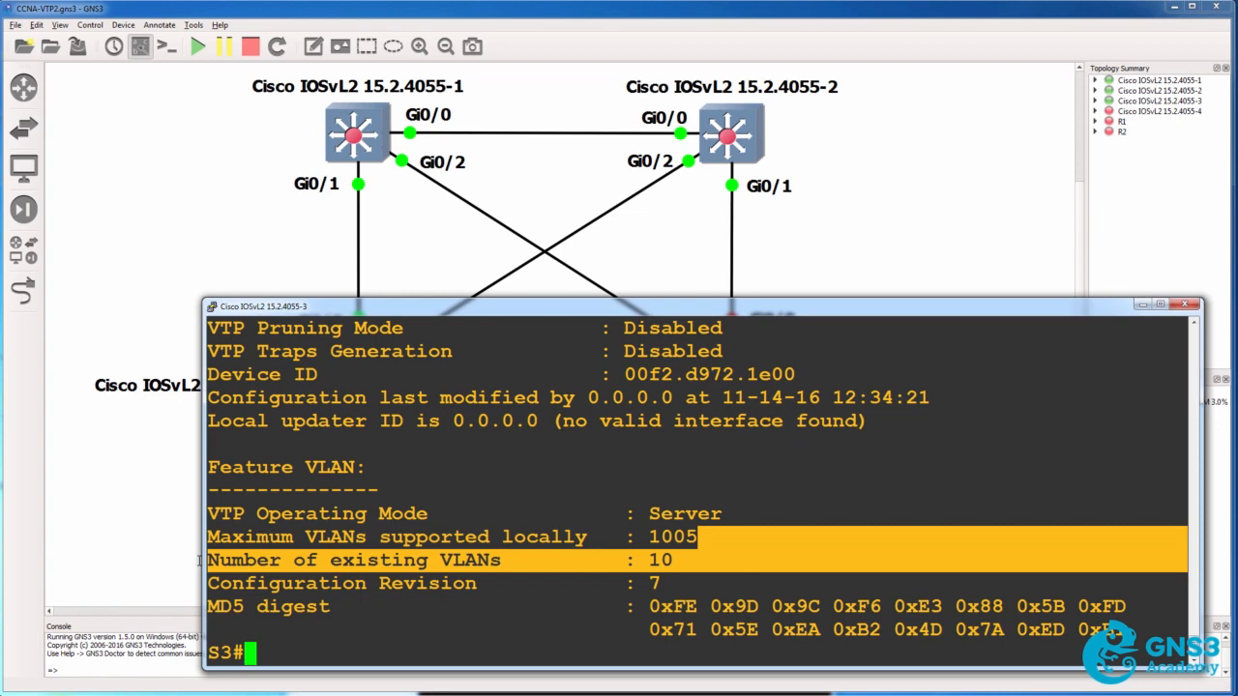
drag(675, 583, 209, 584)
Show the brief VLAN list on S3 and review the VLANs between the default VLAN and the reserved ones
text(s)
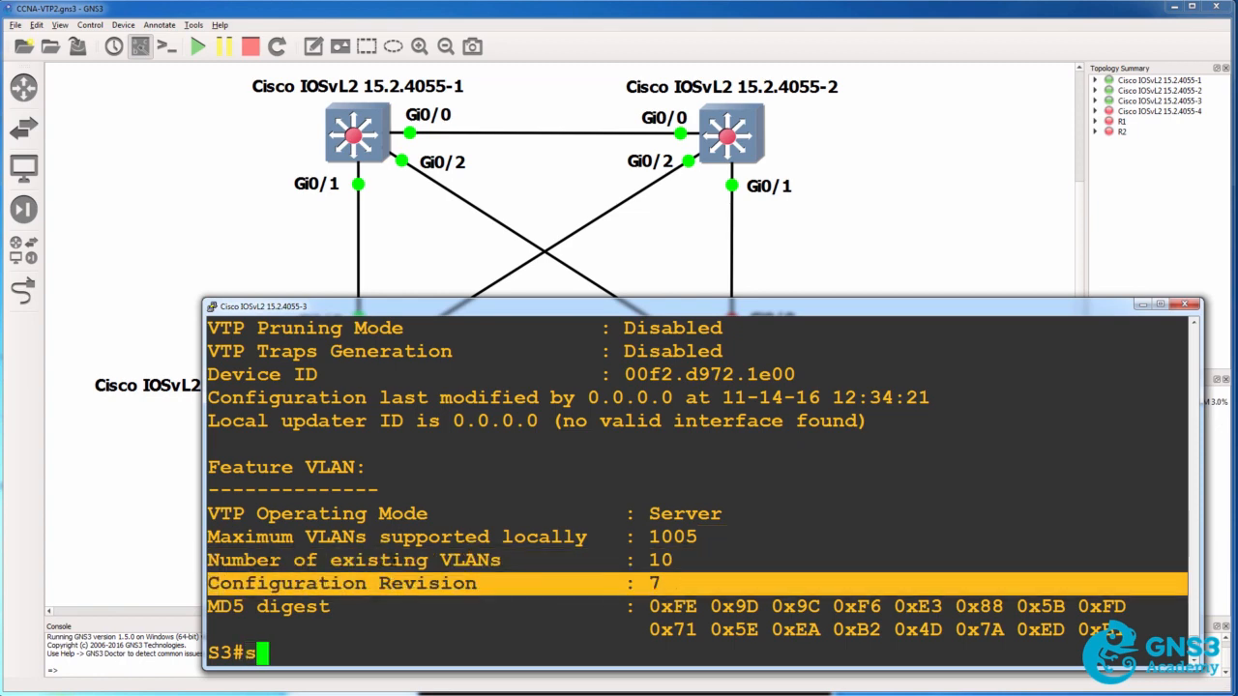
text(h vlan br)
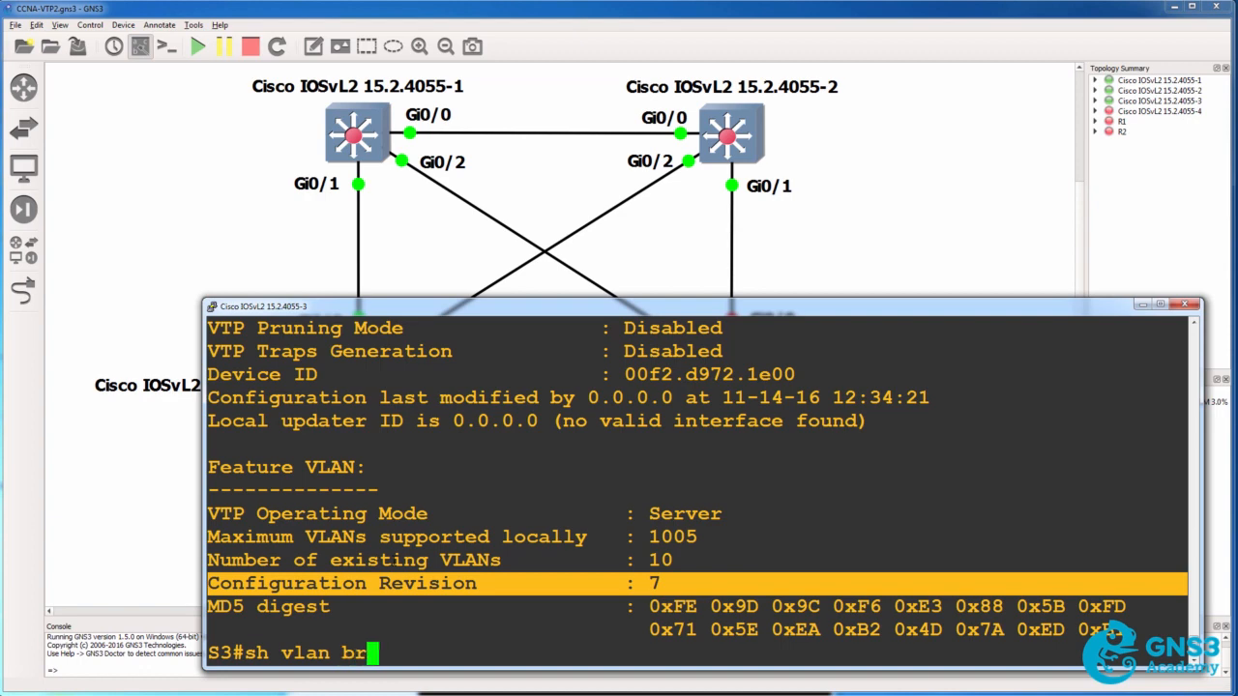
key(Tab)
key(Return)
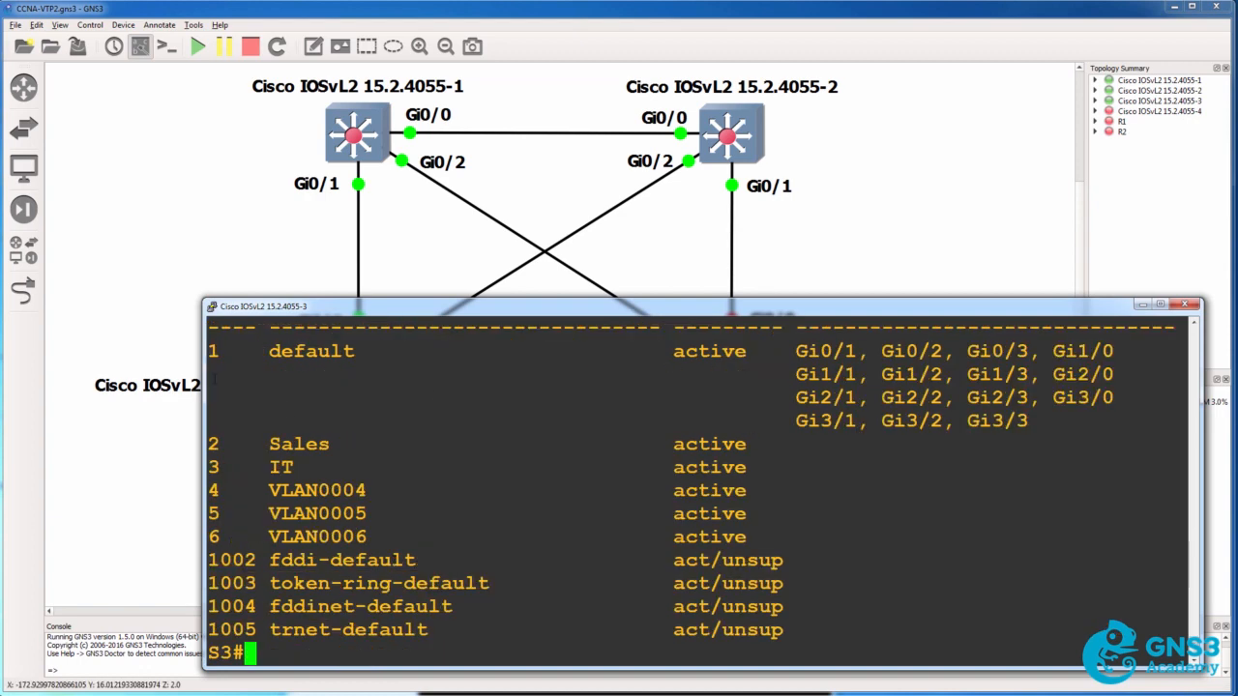
drag(209, 420, 886, 534)
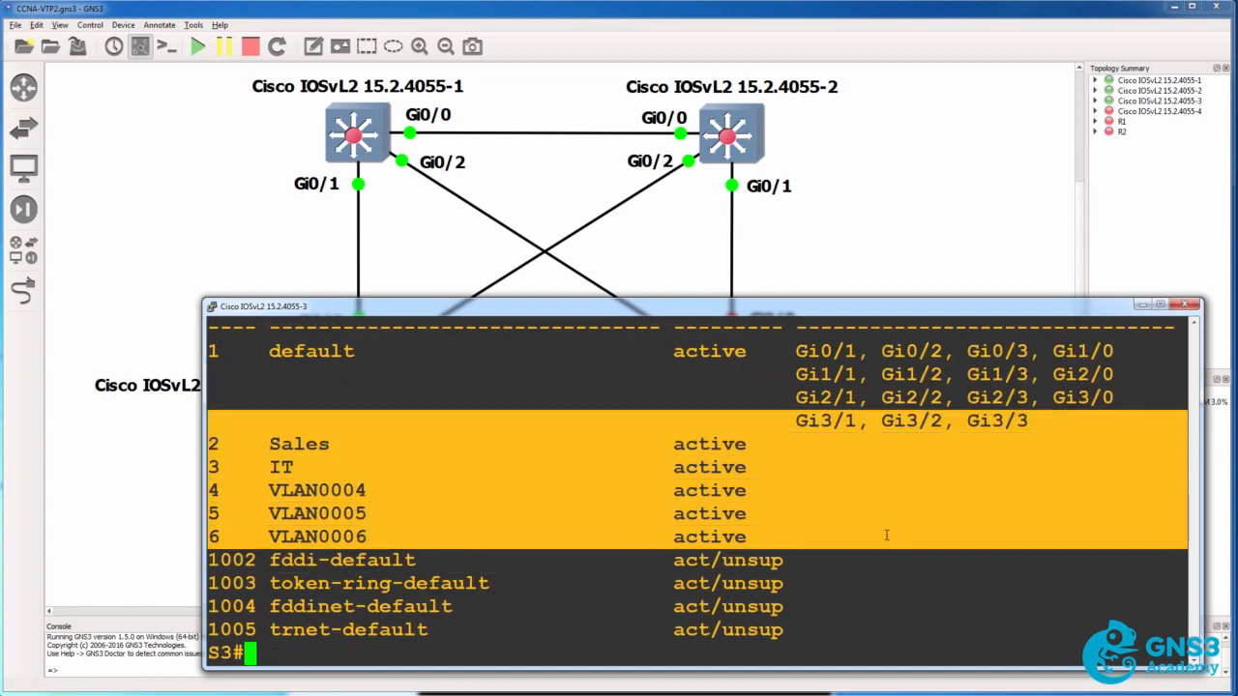
click(891, 408)
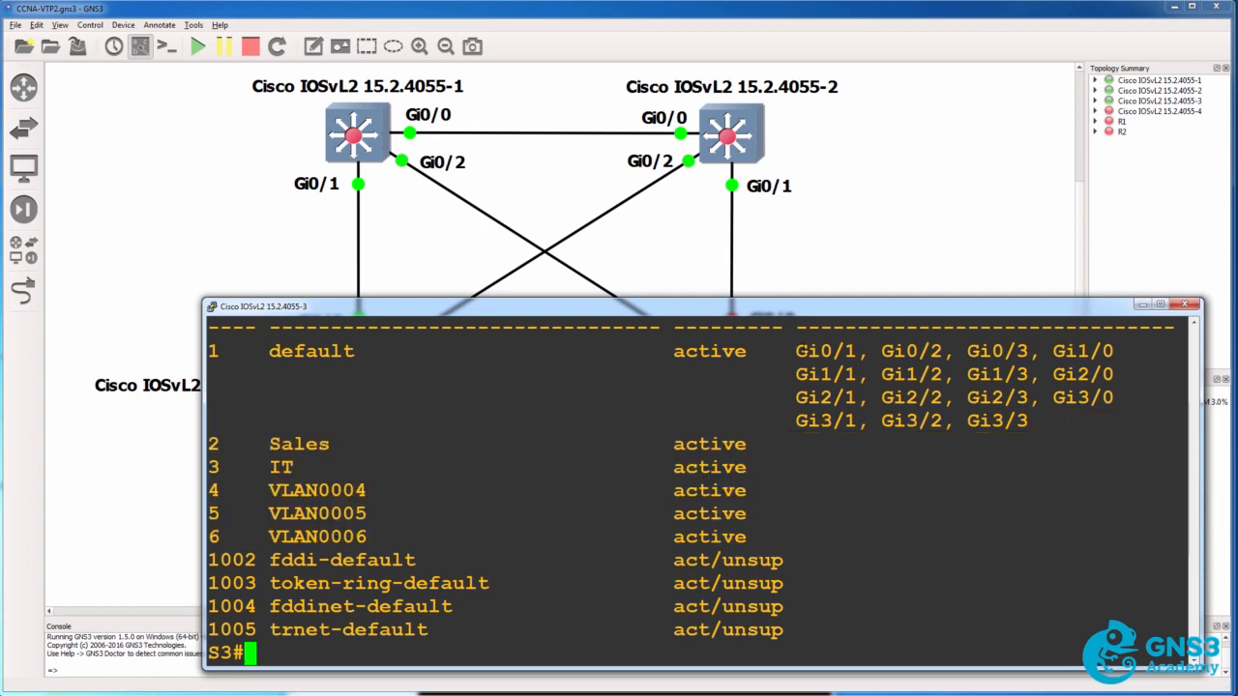
Check the VLAN membership of S3's port Gi0/1 against the topology and review the active VLAN entries
double_click(824, 352)
click(503, 250)
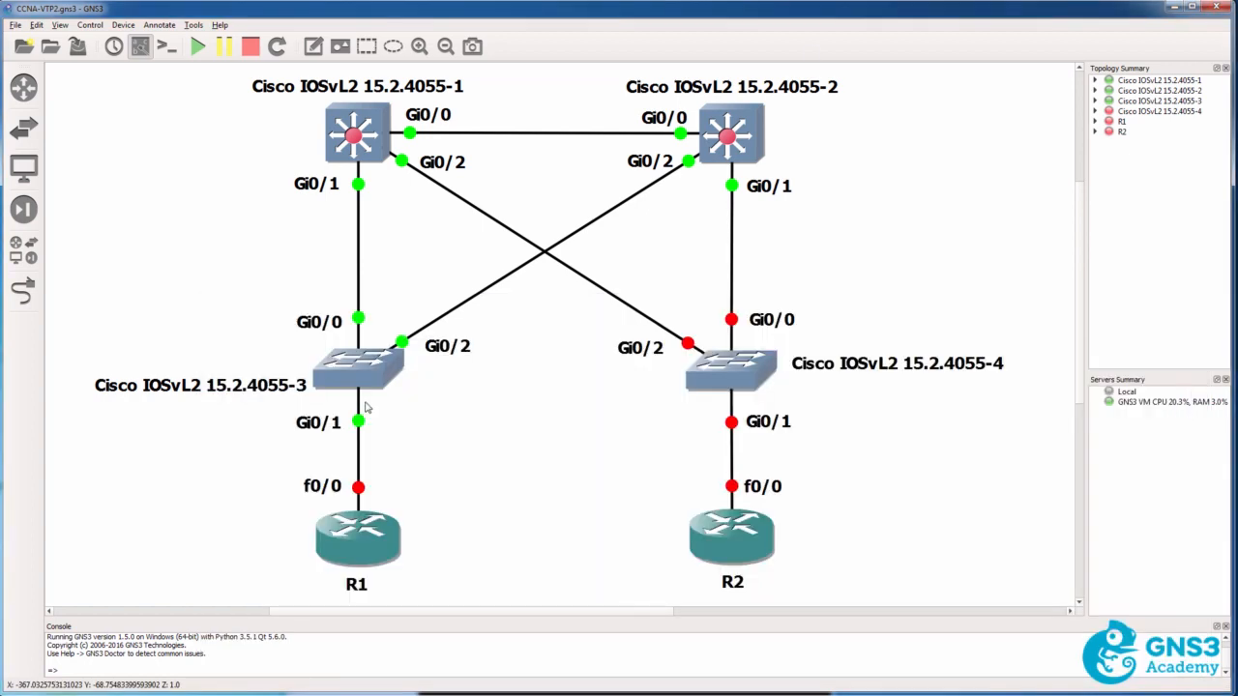
key(alt+Tab)
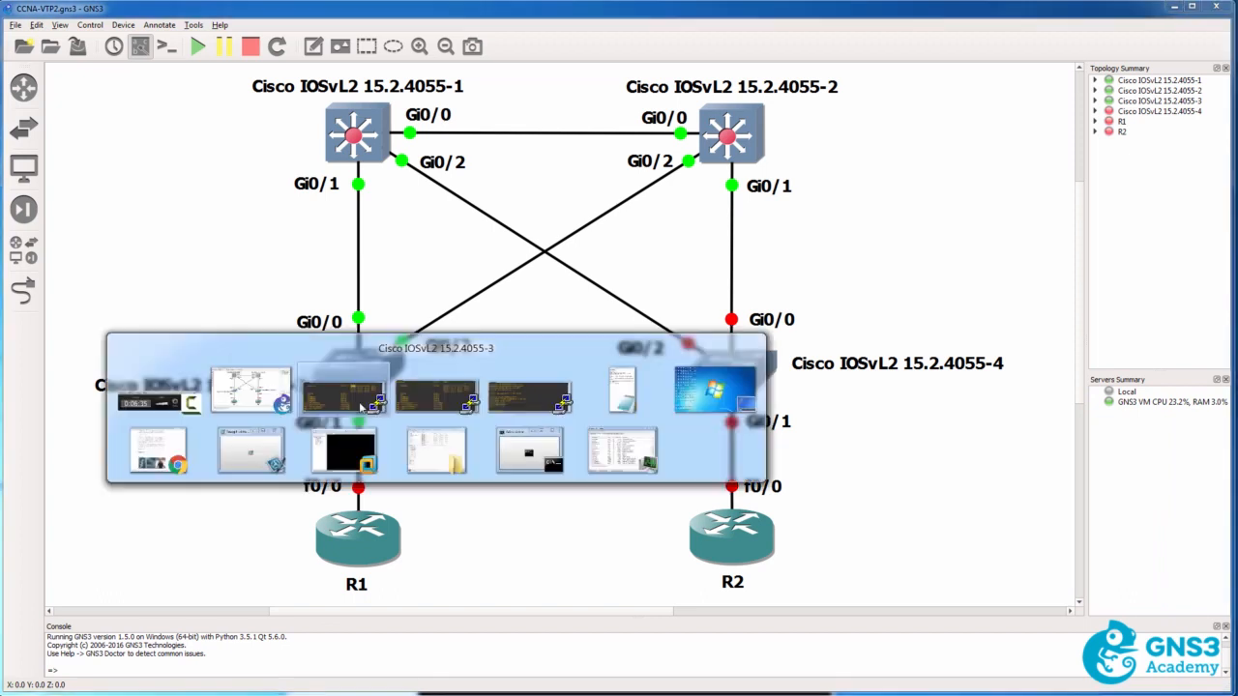
click(214, 352)
double_click(215, 352)
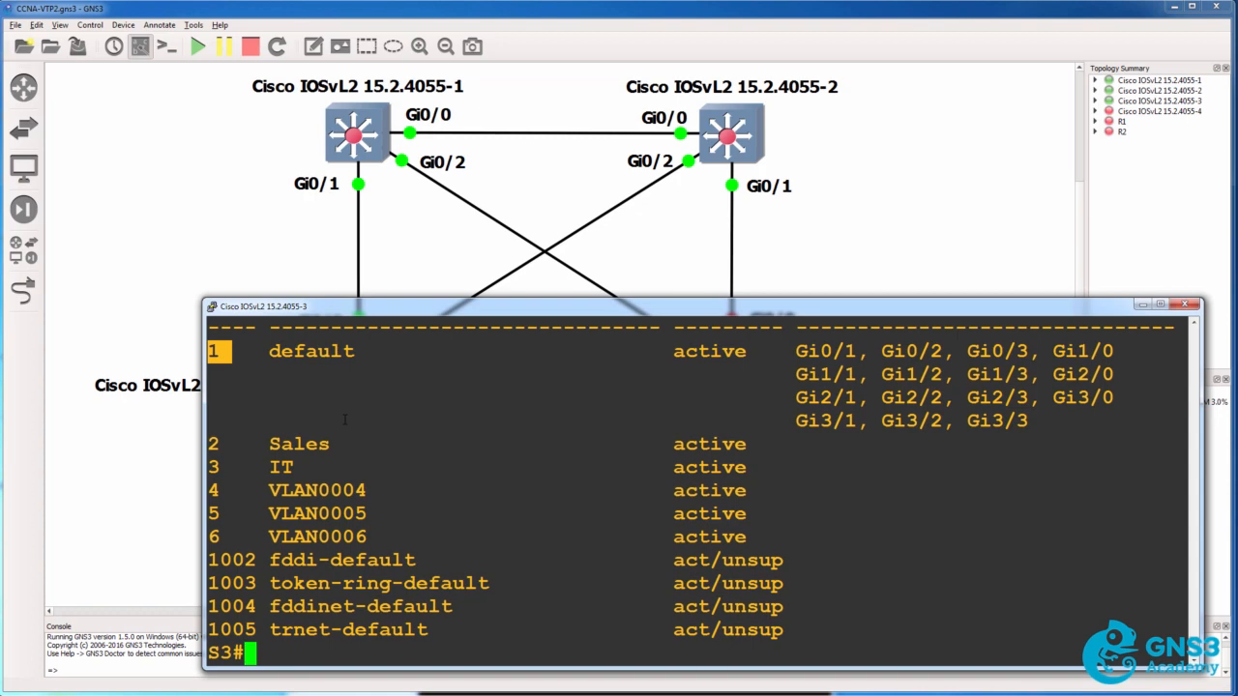
drag(241, 345, 909, 528)
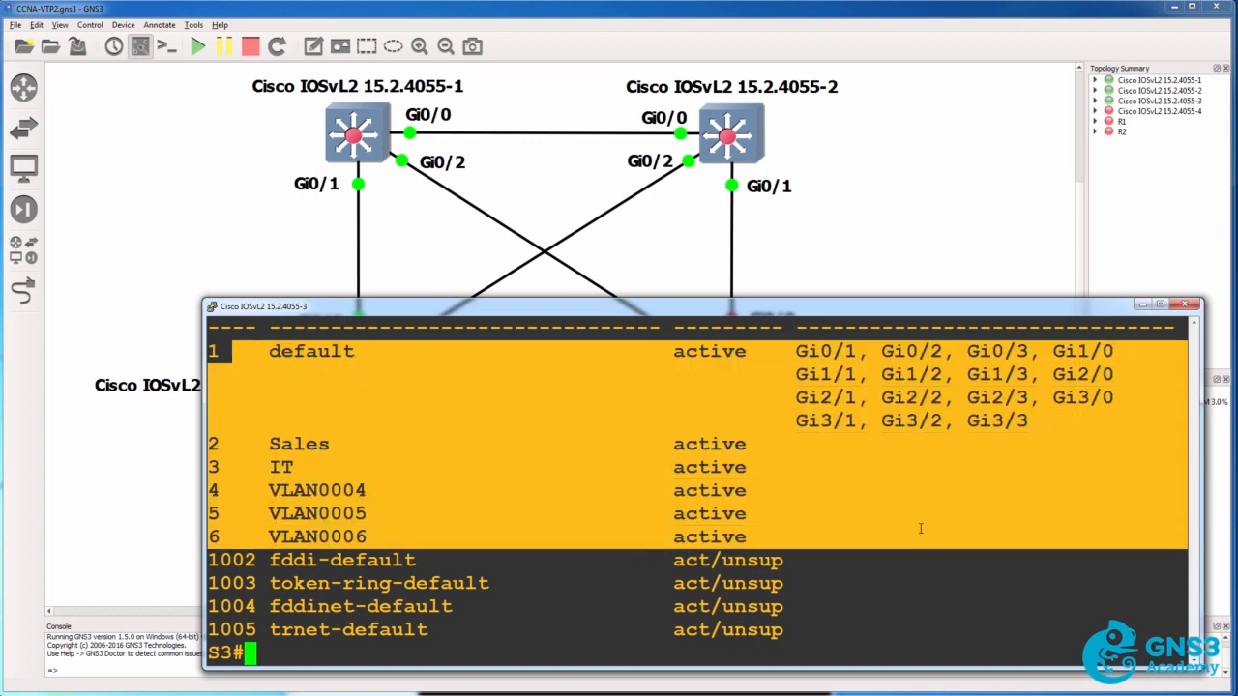
Inspect the Gi0/2 link between switches 3 and 2 in the topology, and list S3's trunk ports with sh int trunk
click(871, 130)
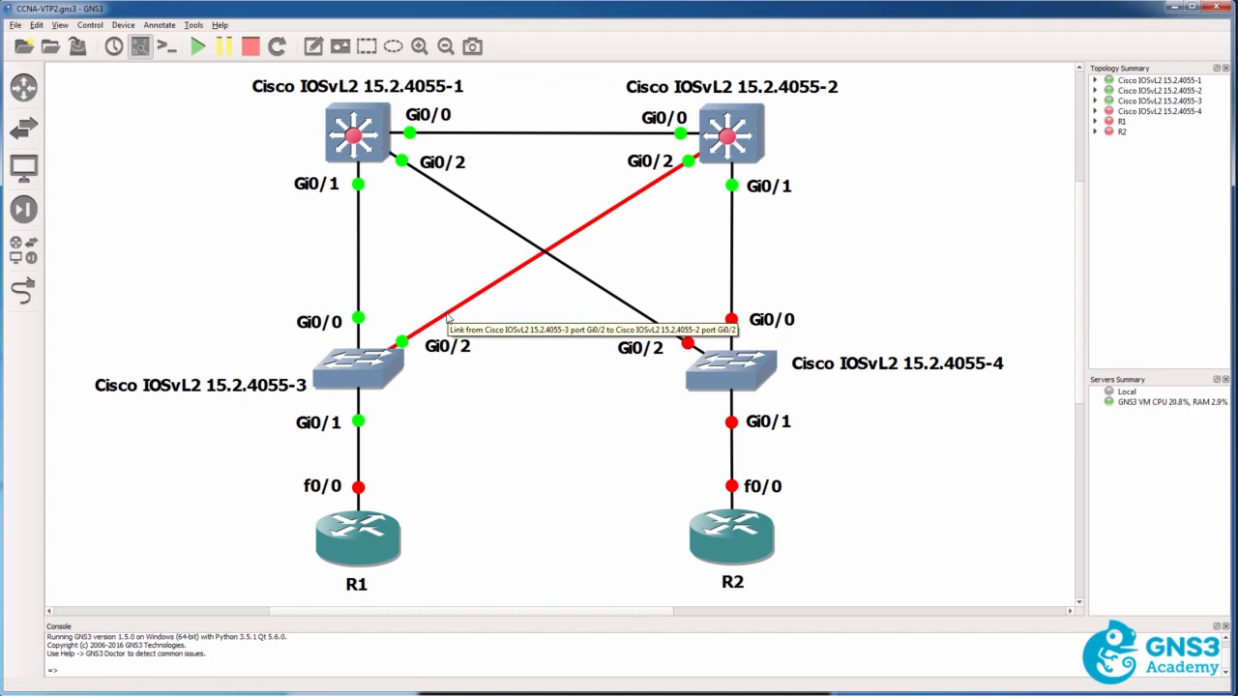
key(alt+Tab)
text(sh int r)
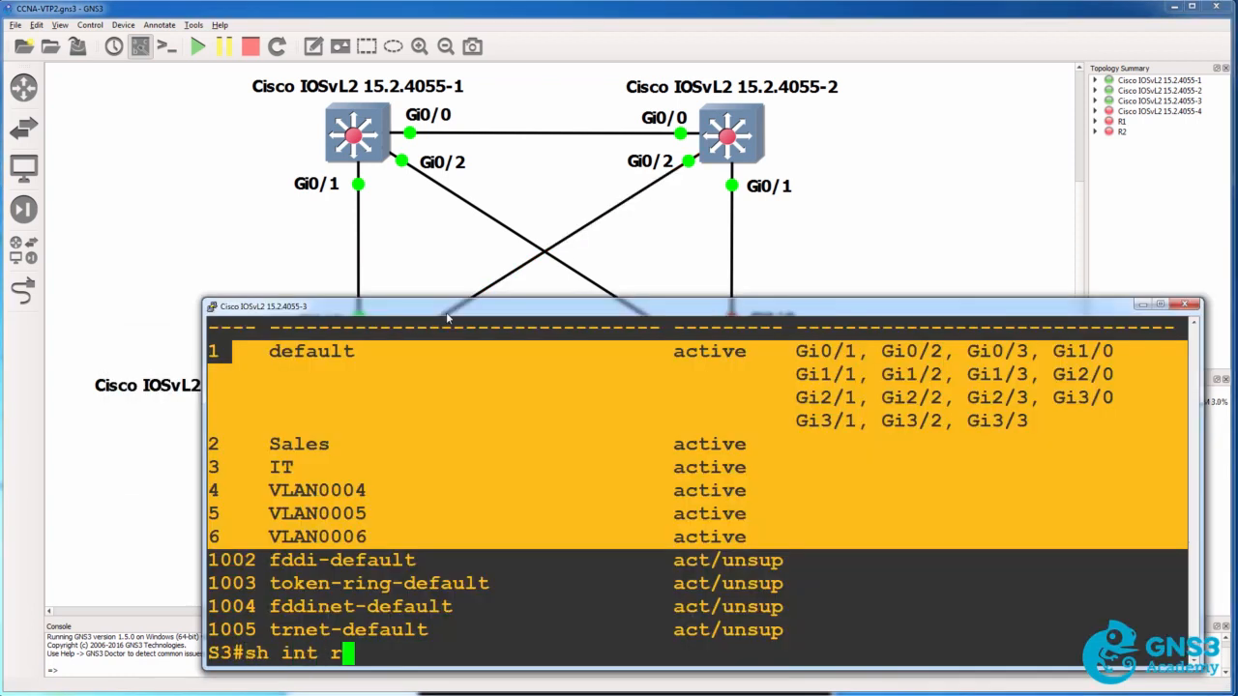
key(BackSpace)
text(tr)
key(Tab)
key(Return)
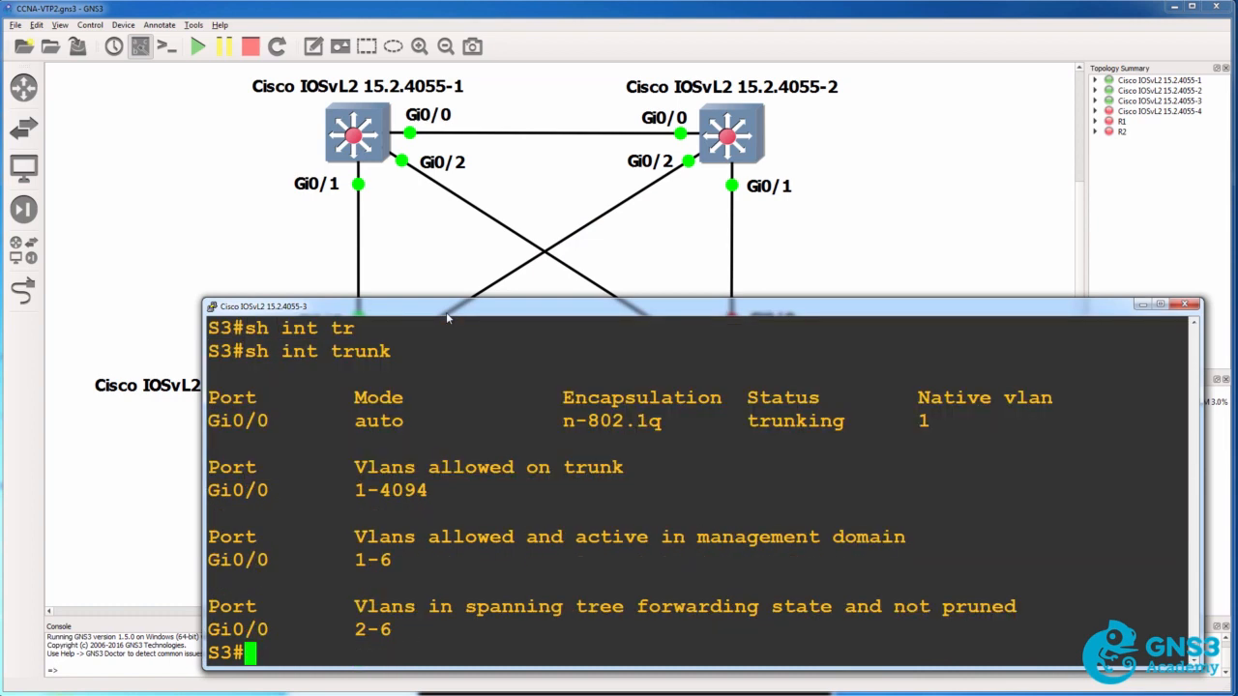
Check the link between switches 1 and 3 in the topology and set dot1q trunk encapsulation on S3's interface g0/0
click(337, 280)
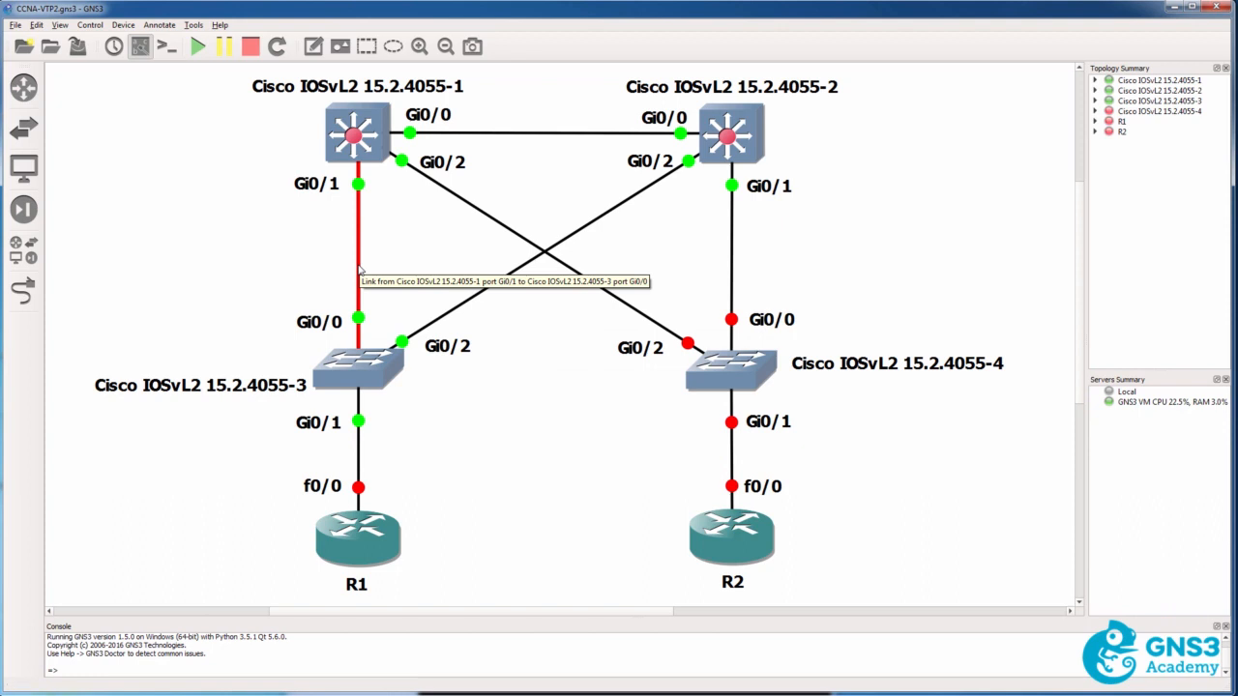
key(alt+Tab)
text(conf t)
key(Return)
text(int g0)
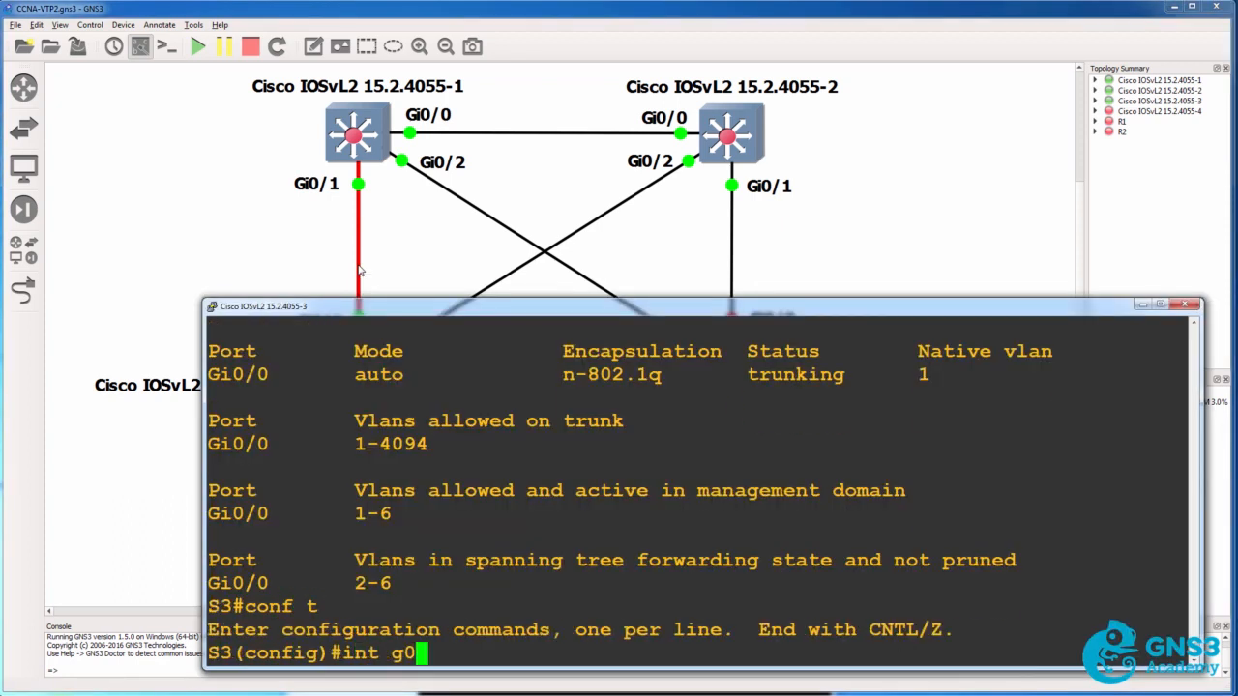
text(/0)
key(Return)
text(sw)
key(Tab)
text(t)
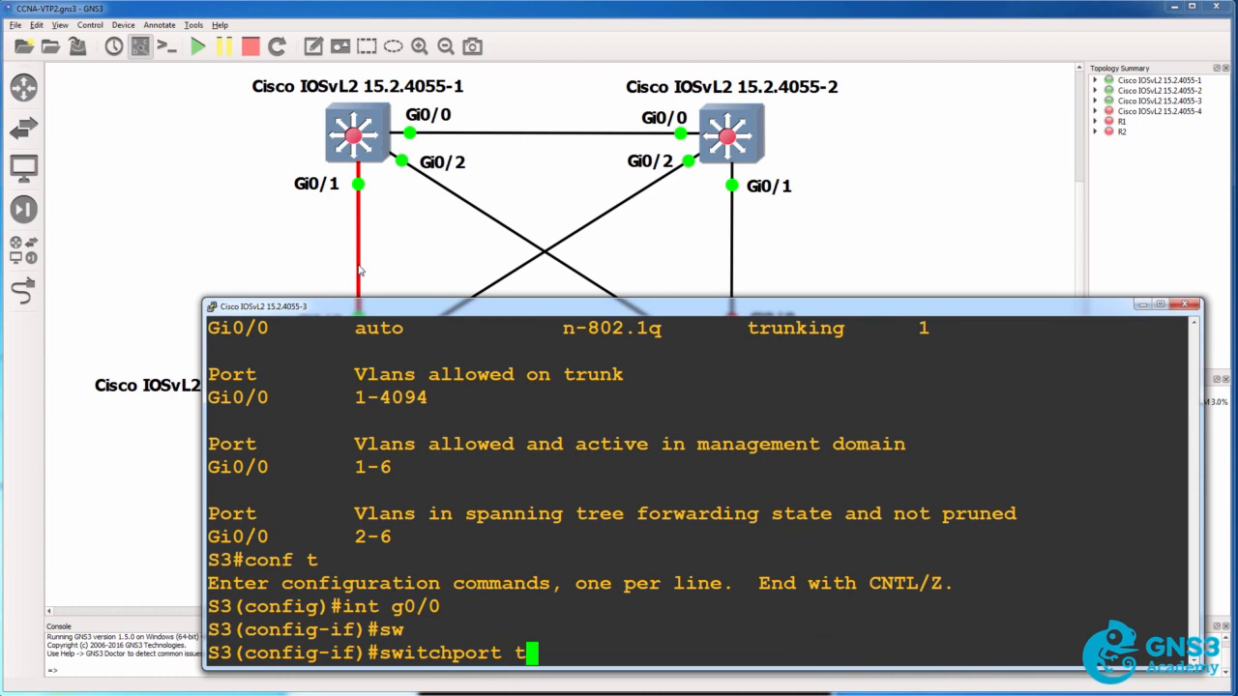
text(r)
key(Tab)
text(en)
key(Tab)
text(do)
key(Tab)
key(Return)
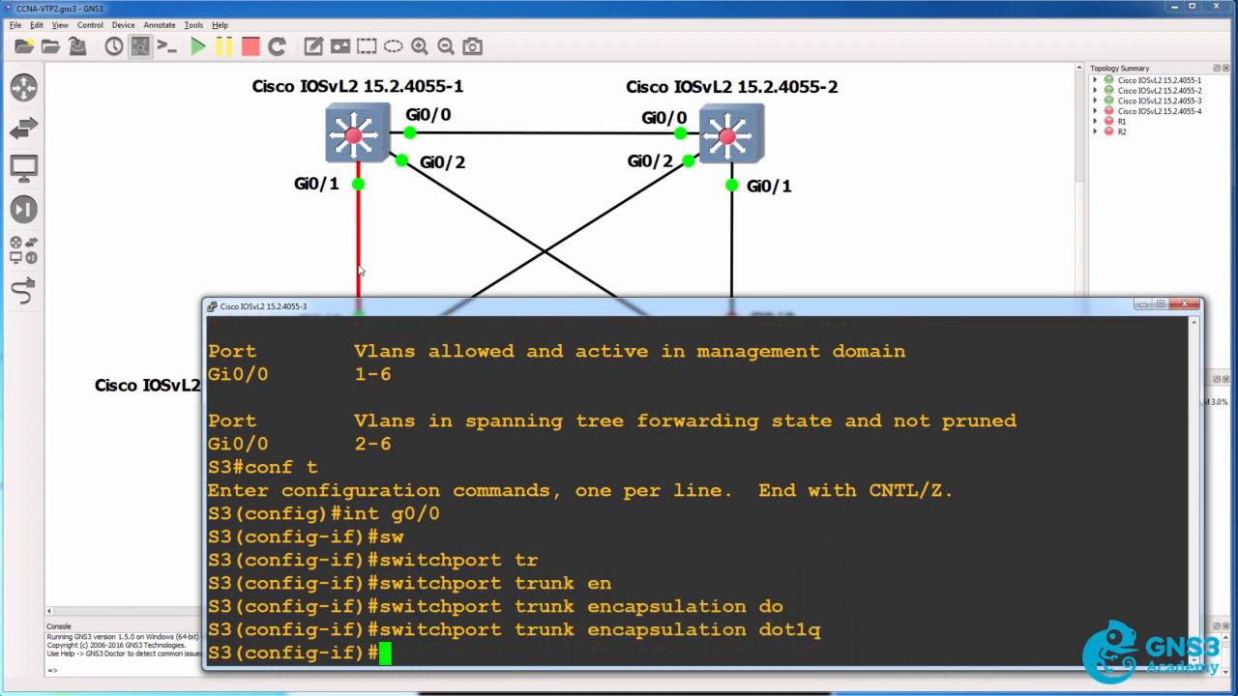
Set the switchport mode of S3's interface g0/0 to trunk
text(sw)
key(Tab)
text(tr)
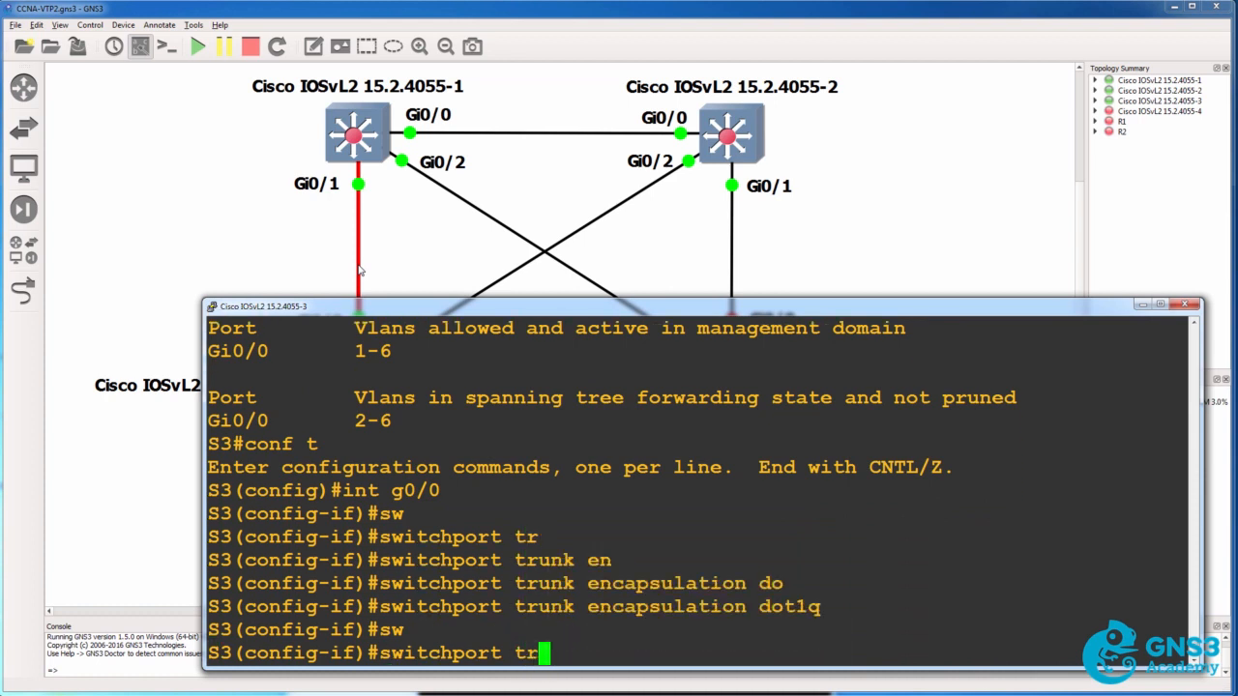
key(BackSpace)
key(BackSpace)
text(mod)
key(Tab)
text(tr)
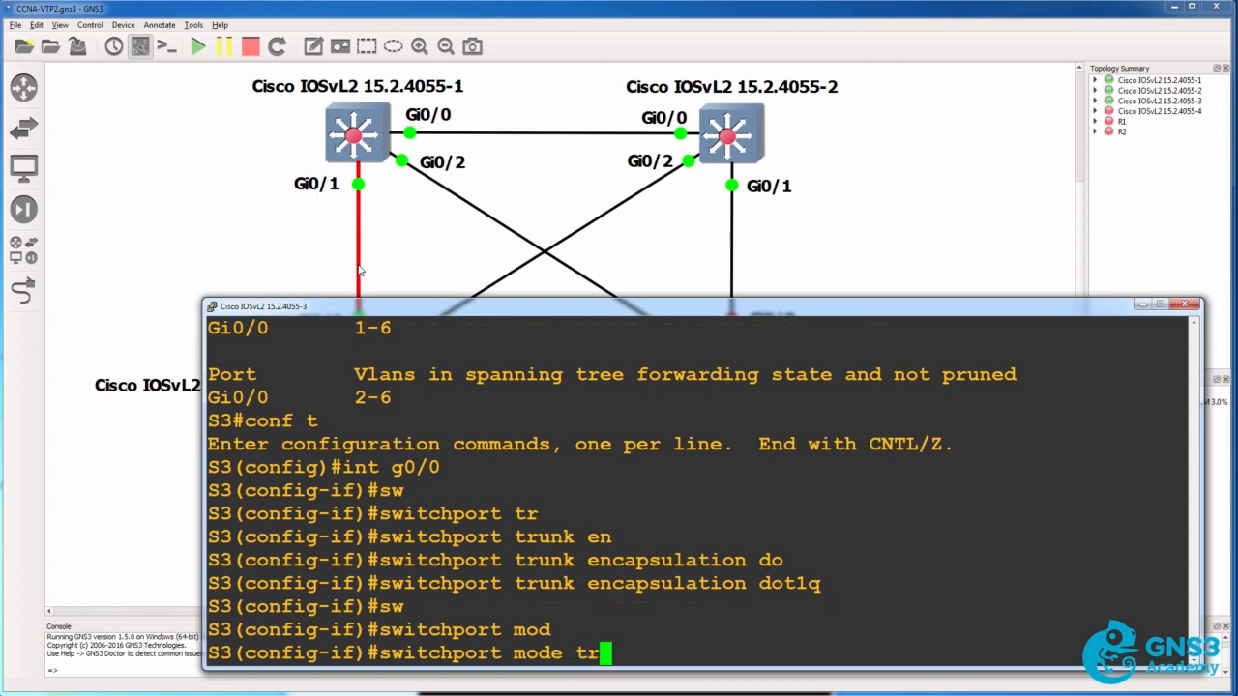
text(un)
key(Tab)
key(Return)
Confirm S3's port towards switch 2 in the topology and set dot1q trunk encapsulation on interface g0/2
text(int g0)
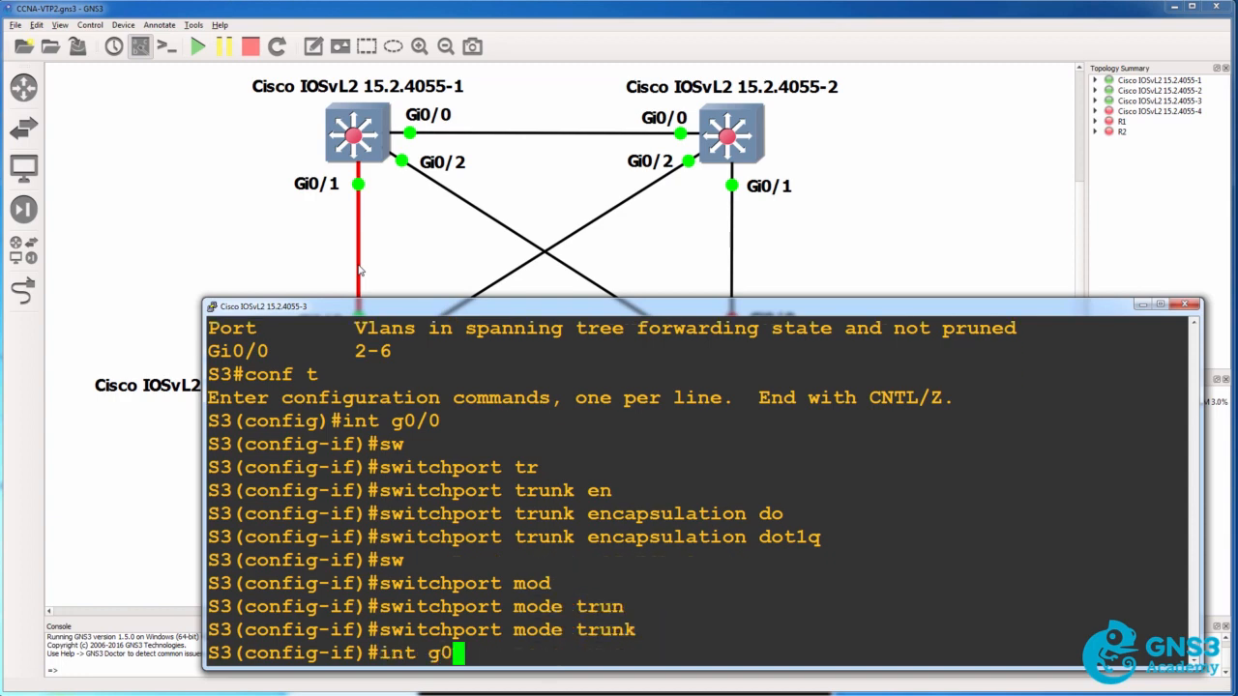
text(/)
click(259, 253)
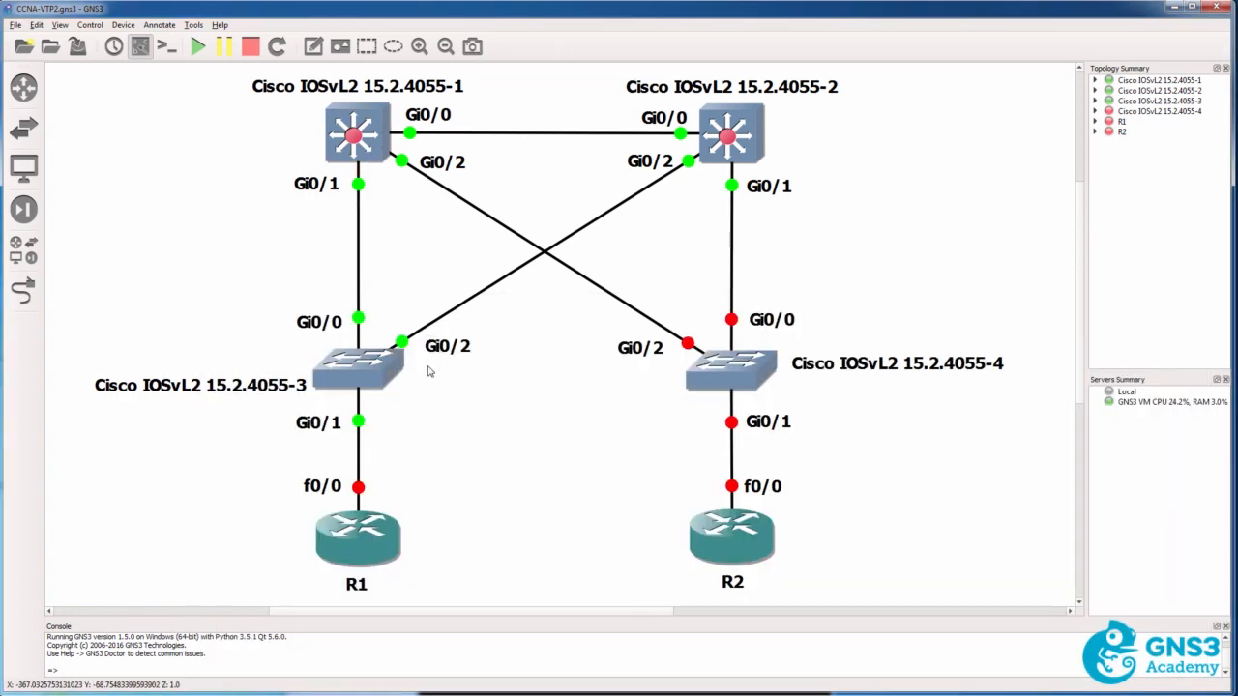
key(alt+Tab)
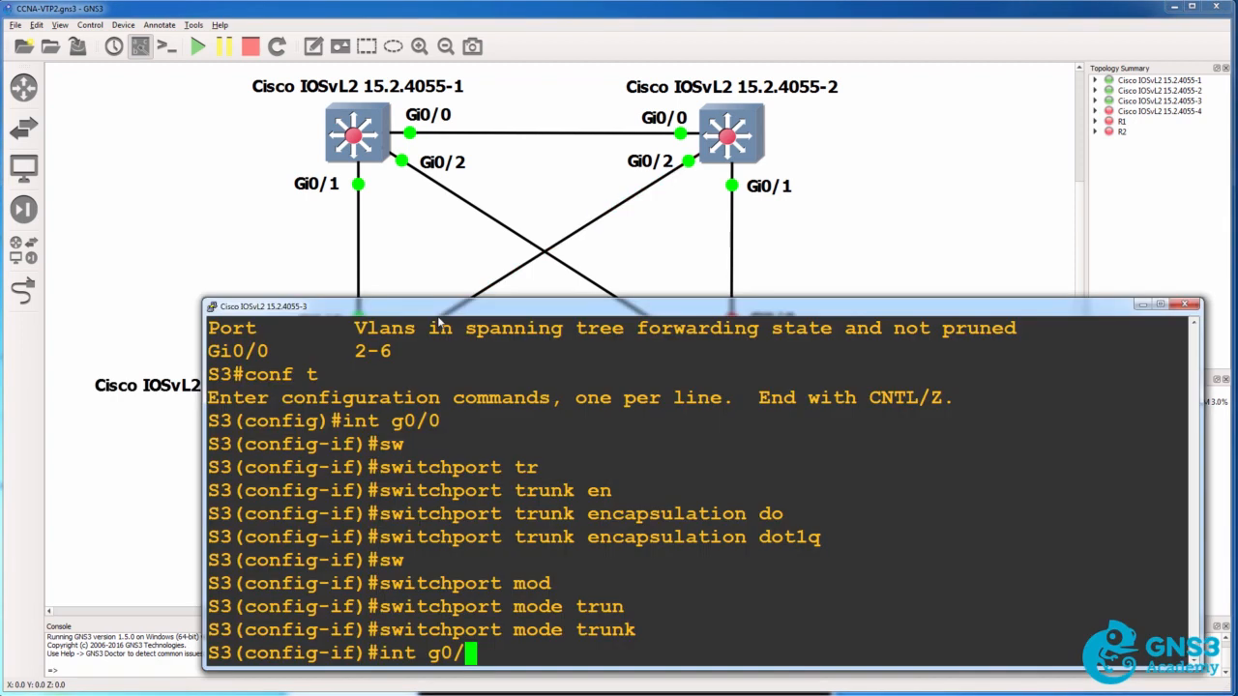
text(2)
key(Return)
text(sw)
key(Tab)
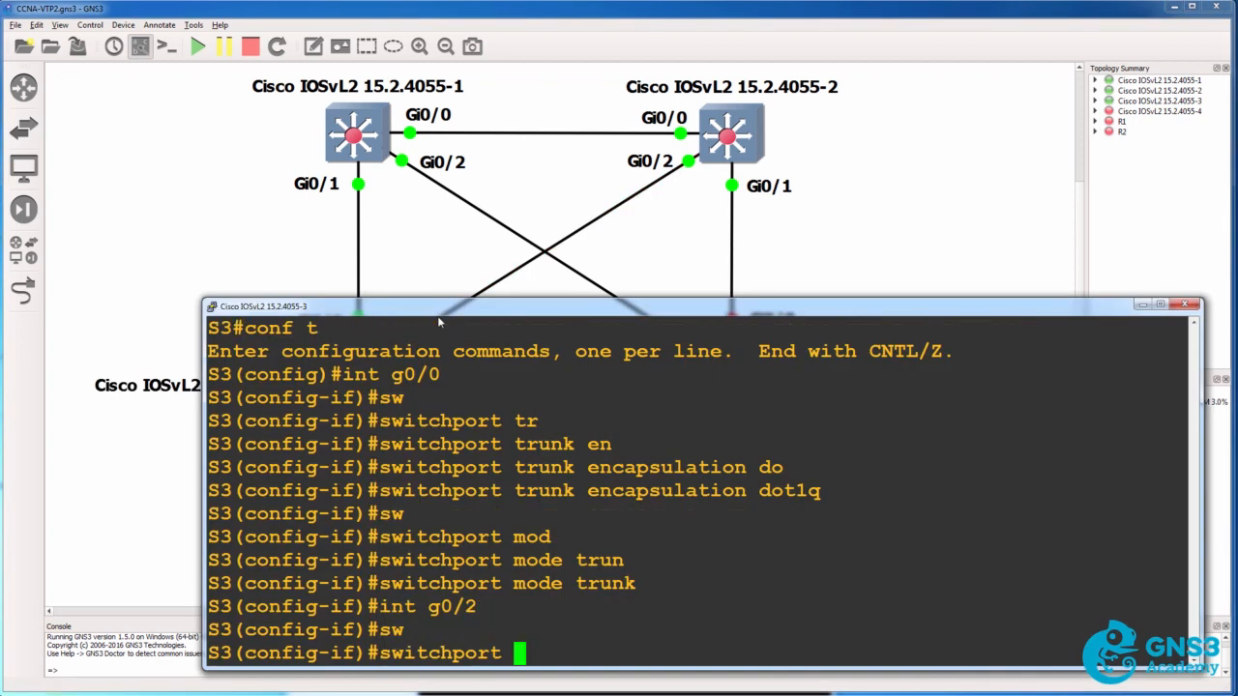
text(tr)
key(Tab)
text(en)
key(Tab)
text(do)
key(Tab)
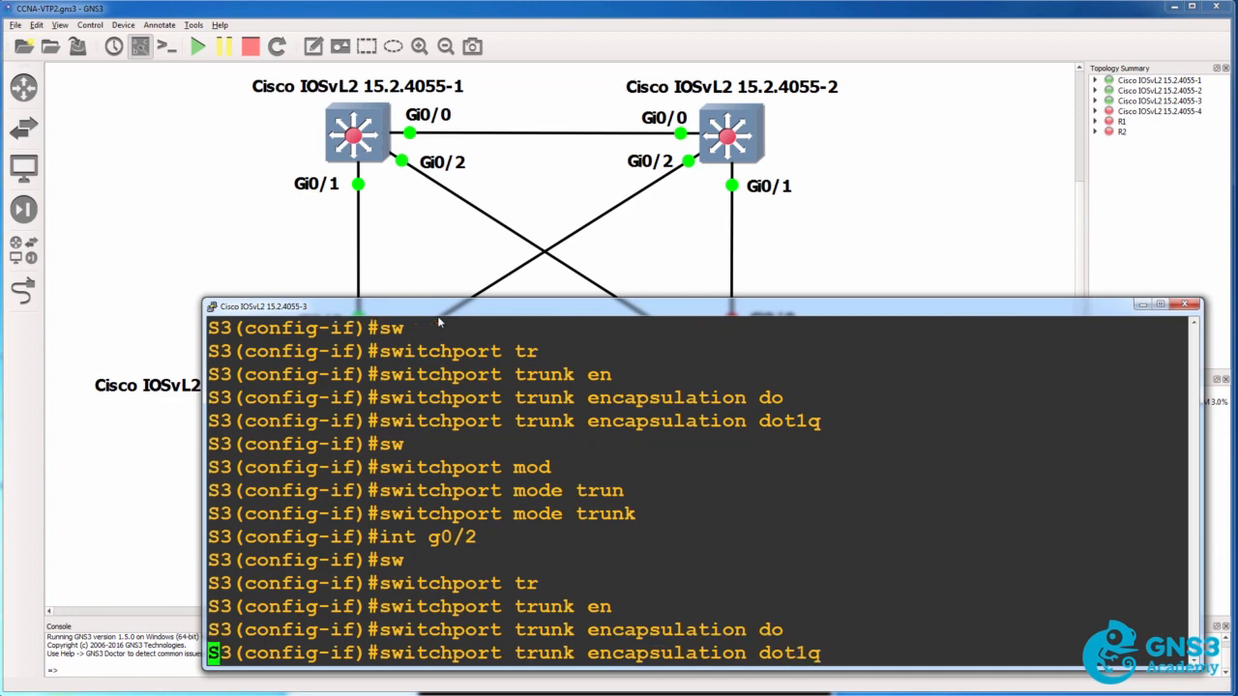
key(Return)
Set the switchport mode of S3's interface g0/2 to trunk and leave configuration mode
text(sw)
key(Tab)
text(mo)
key(Tab)
text(t)
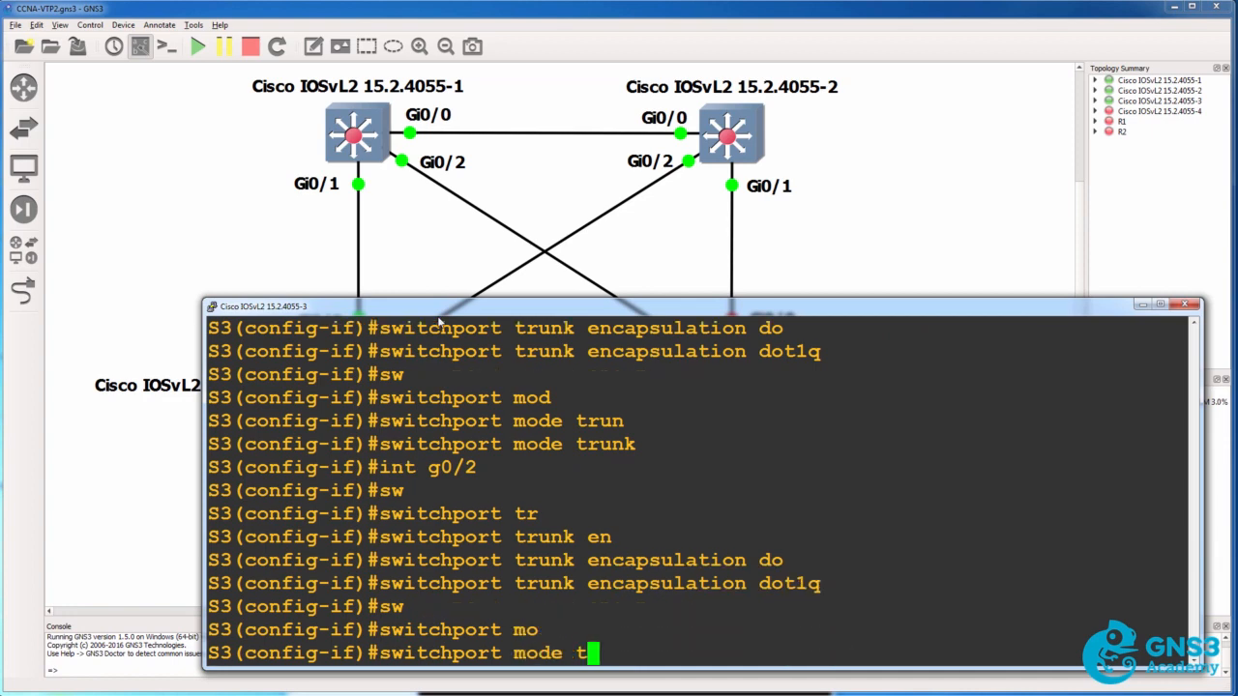
text(r)
key(Tab)
key(Return)
text(end)
key(Return)
List S3's trunk ports with sh int trunk and check their mode, encapsulation and status
text(sh )
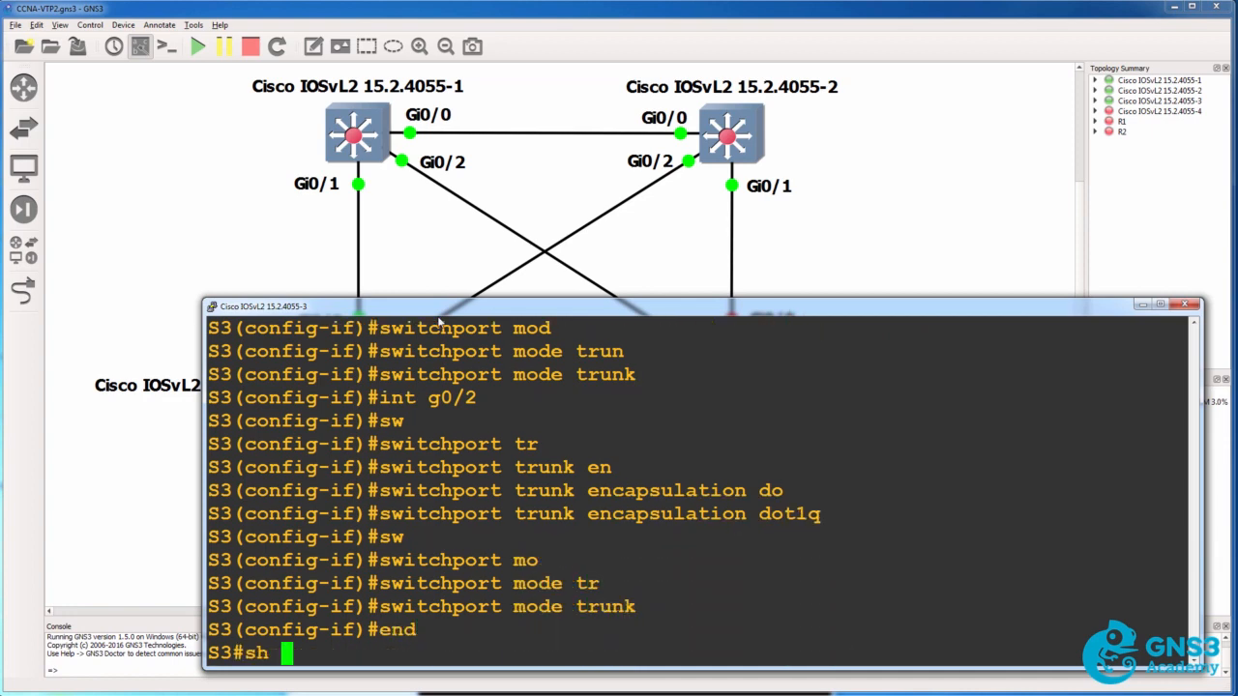
text(int trunk)
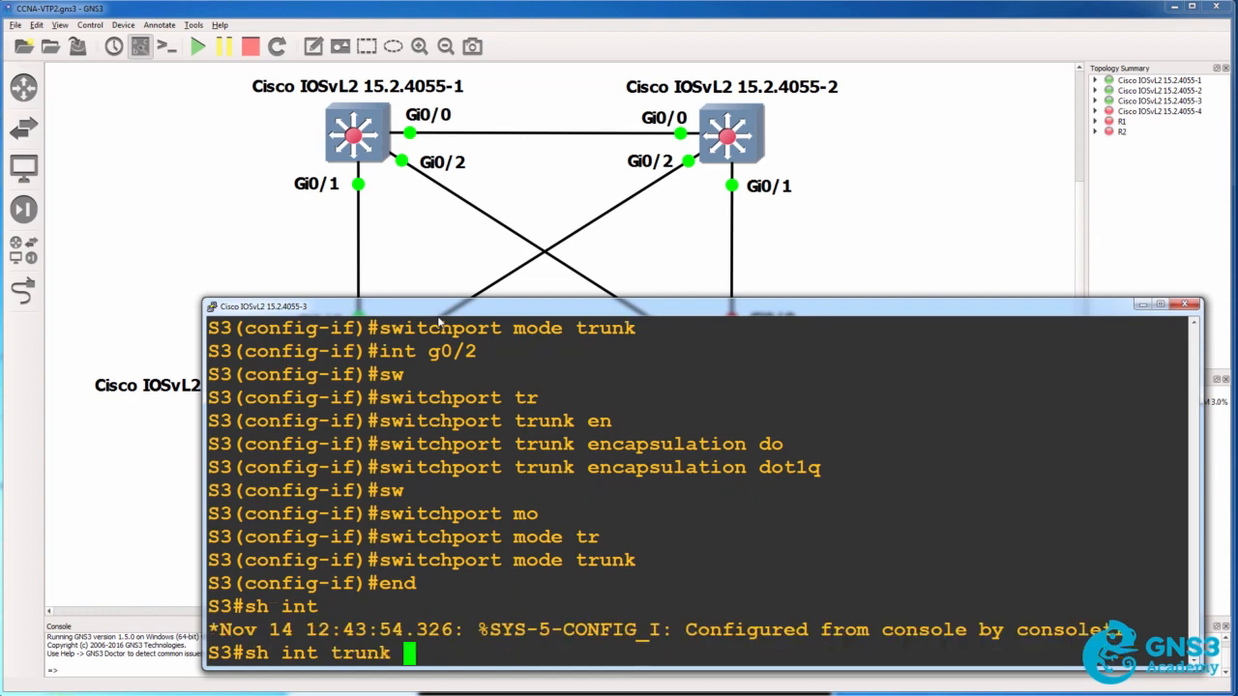
key(Return)
scroll(332, 453, up, 2)
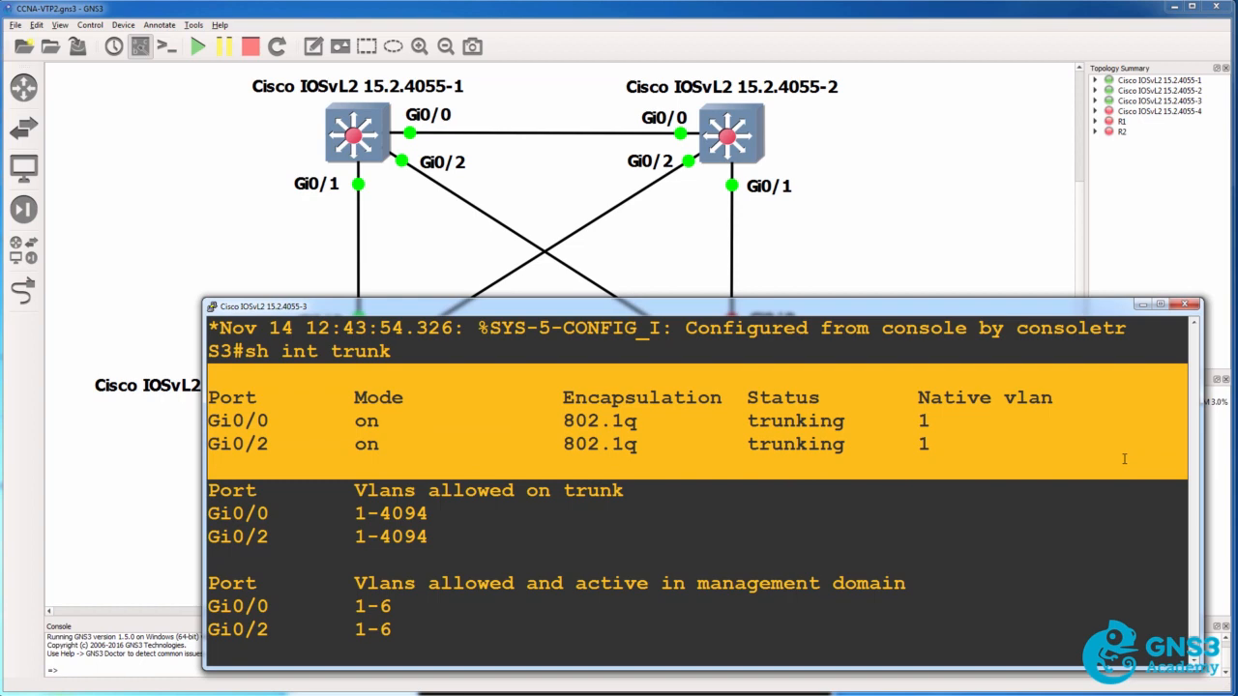
drag(548, 424, 635, 423)
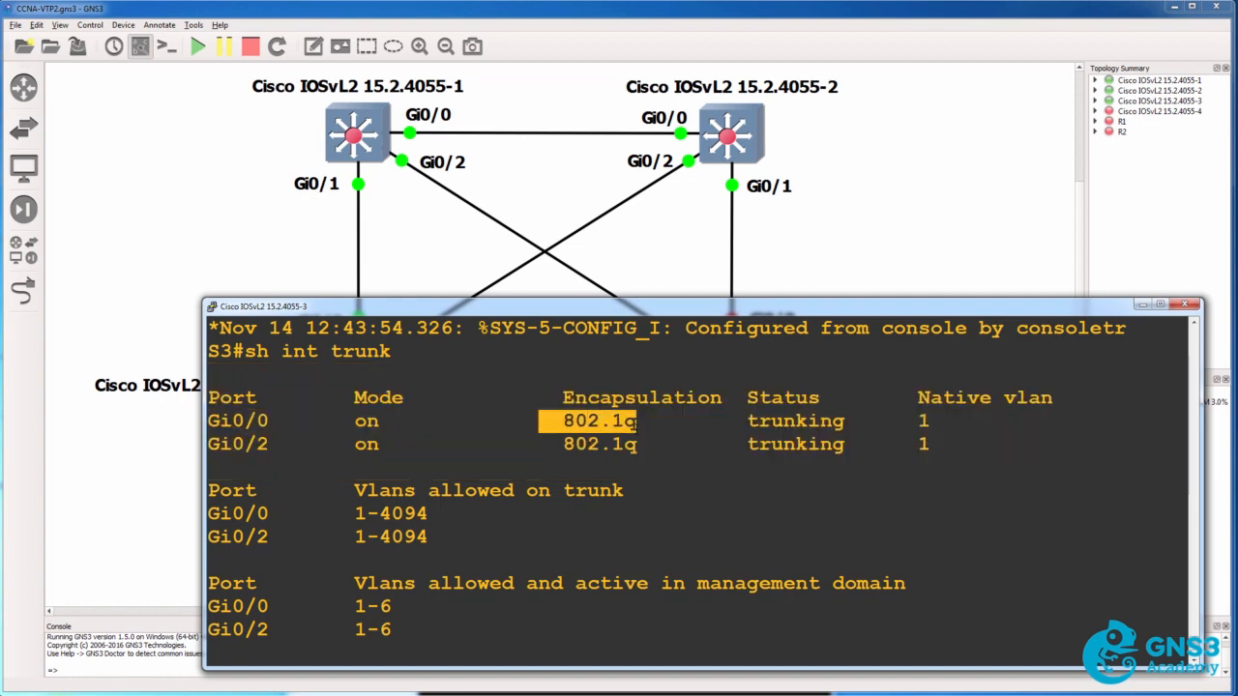
key(Return)
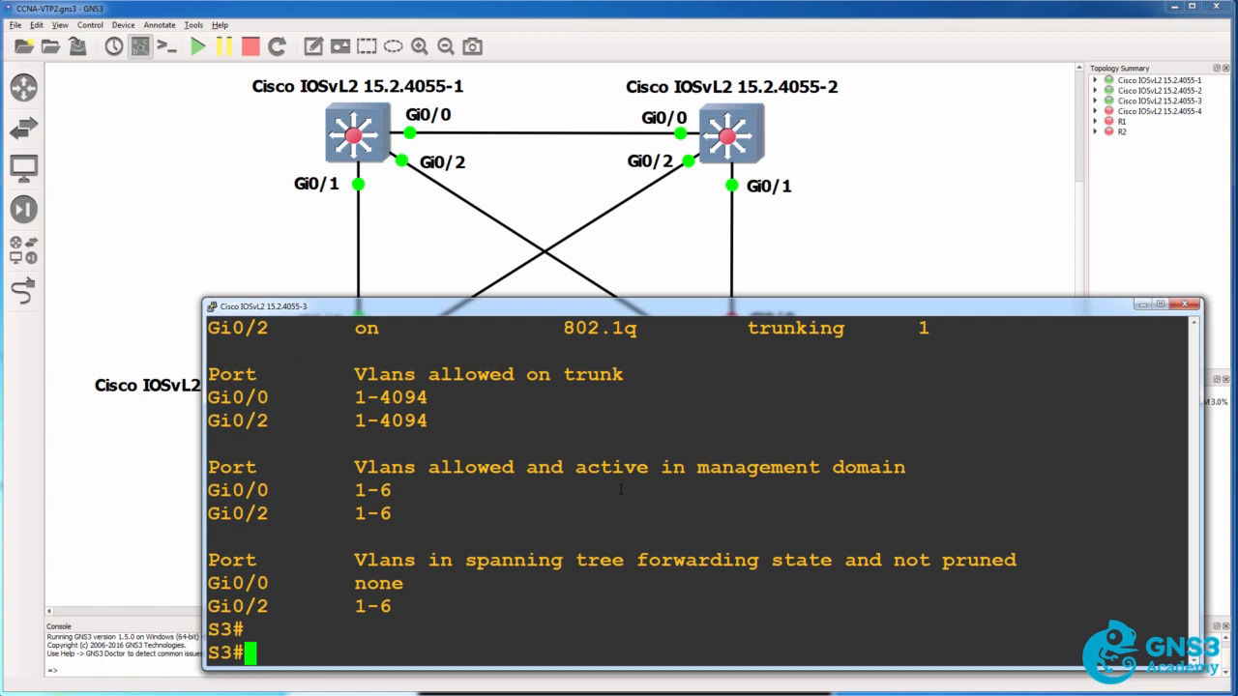
Show S3's VTP status, check its operating mode, and compare with switches 1 and 2 in the topology
text(sho)
key(BackSpace)
text(vtp status)
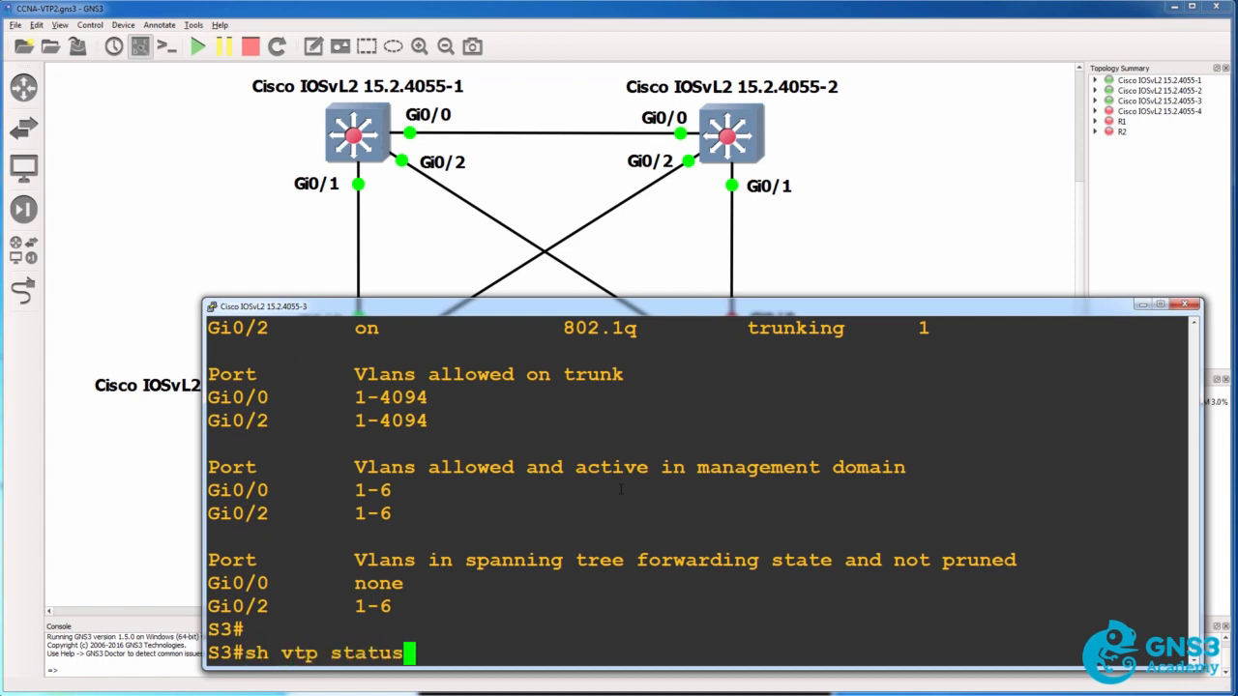
key(Return)
drag(576, 284, 583, 252)
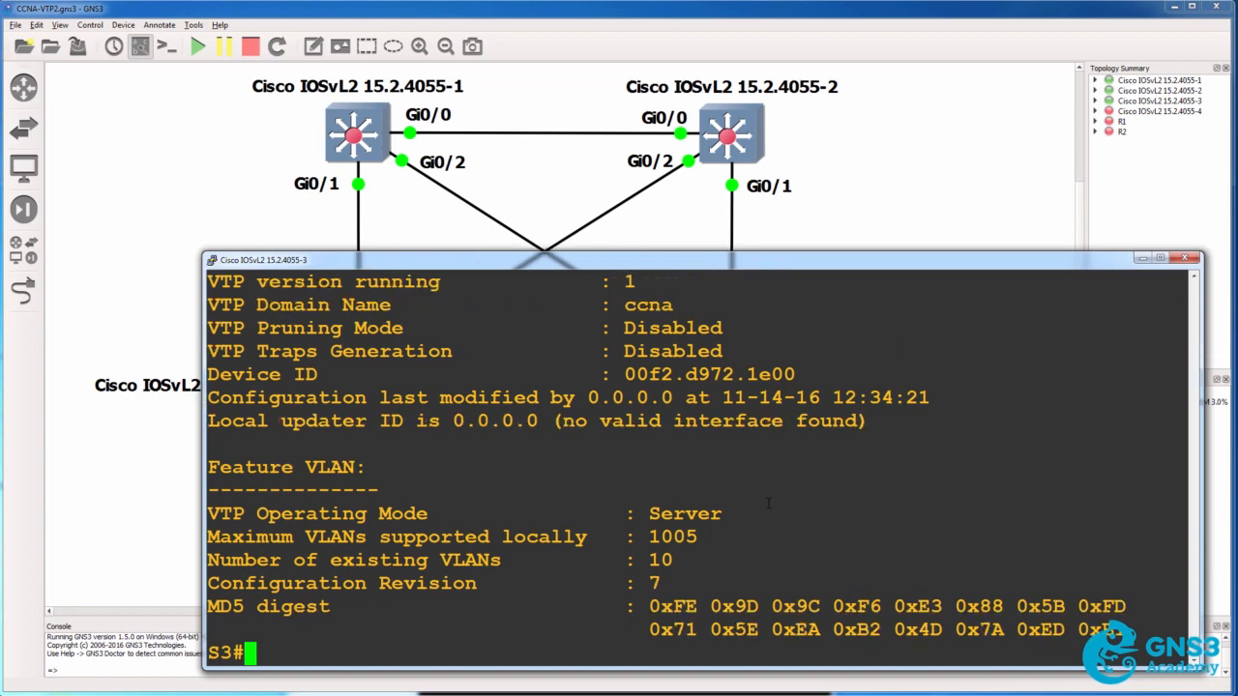
click(243, 161)
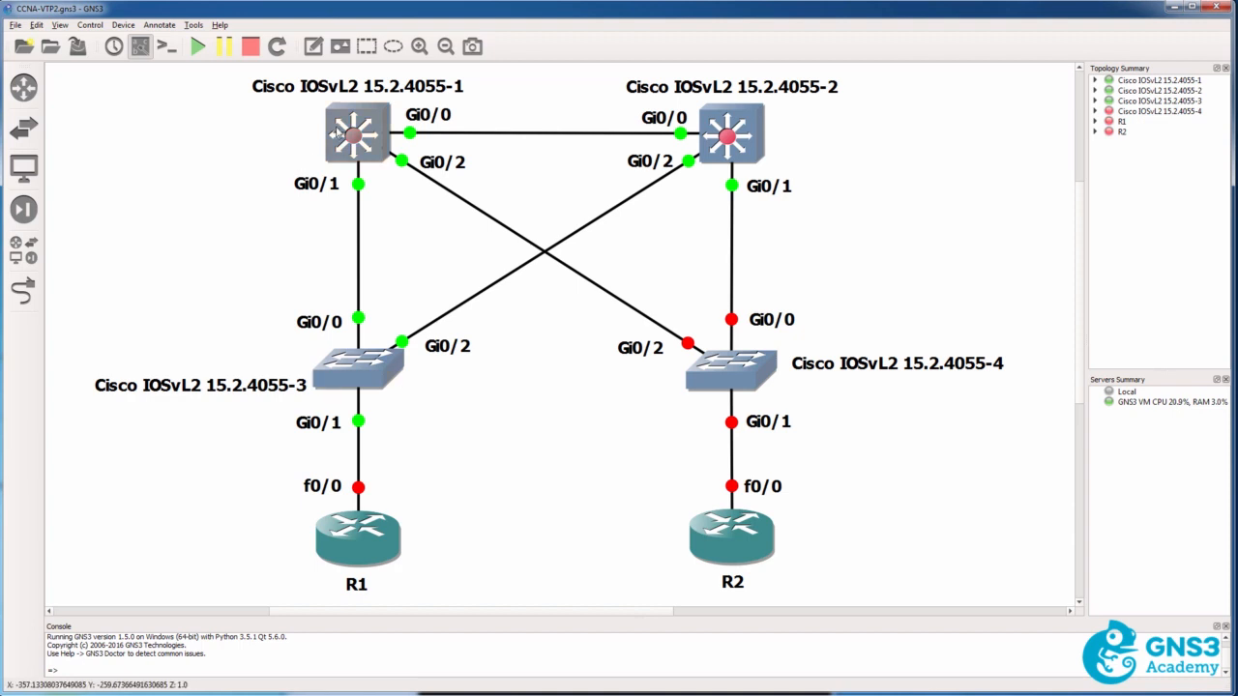
mouse_move(743, 143)
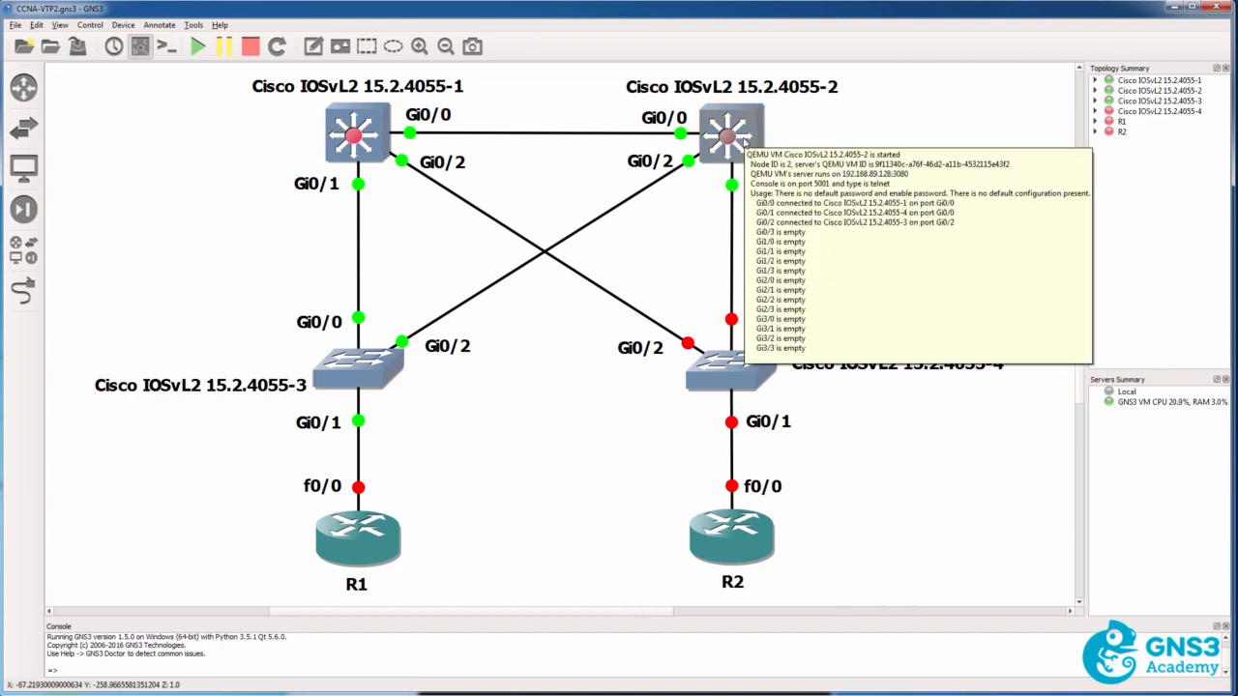
key(alt+Tab)
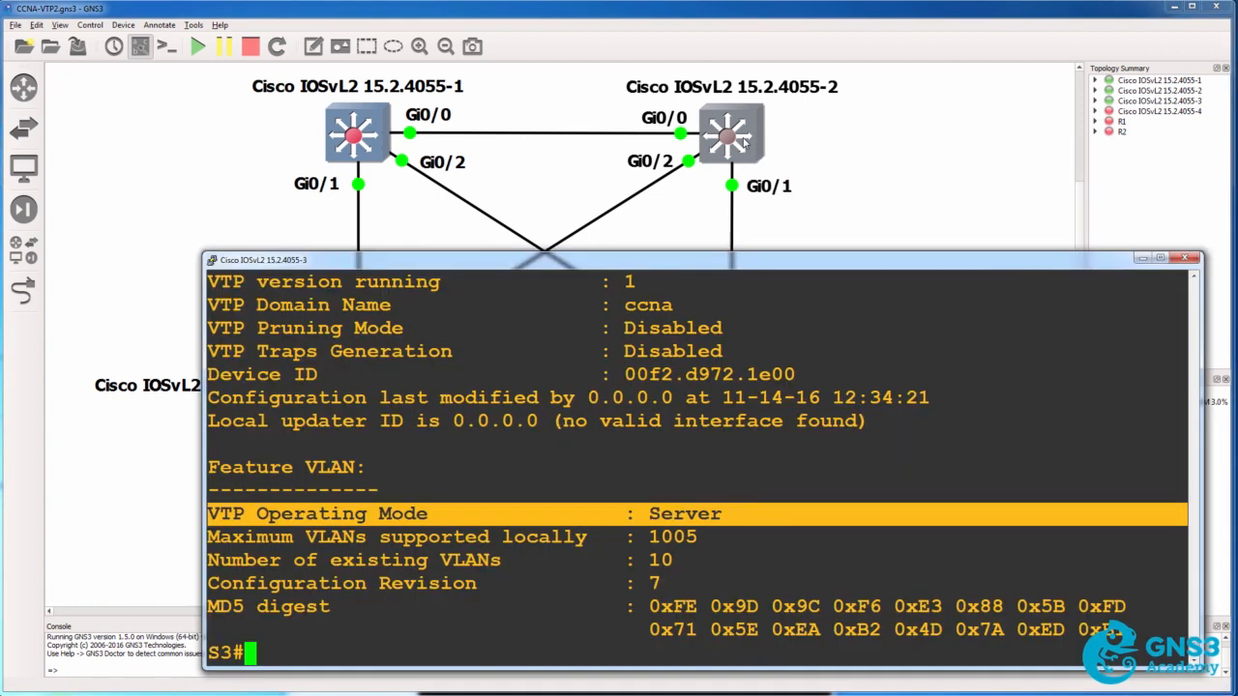
List the available VTP modes on S3, set the mode to client, and leave configuration mode
text(conf t)
key(Return)
text(vt)
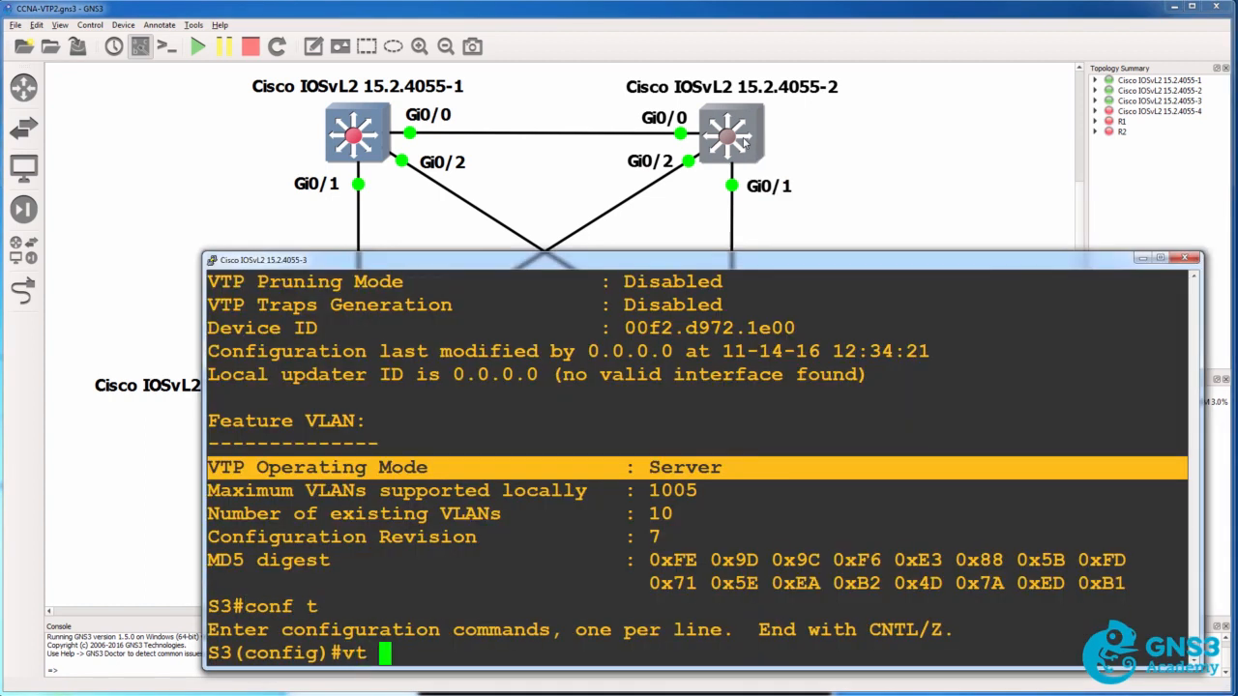
key(BackSpace)
text(p m)
key(Tab)
text(?cli)
key(Tab)
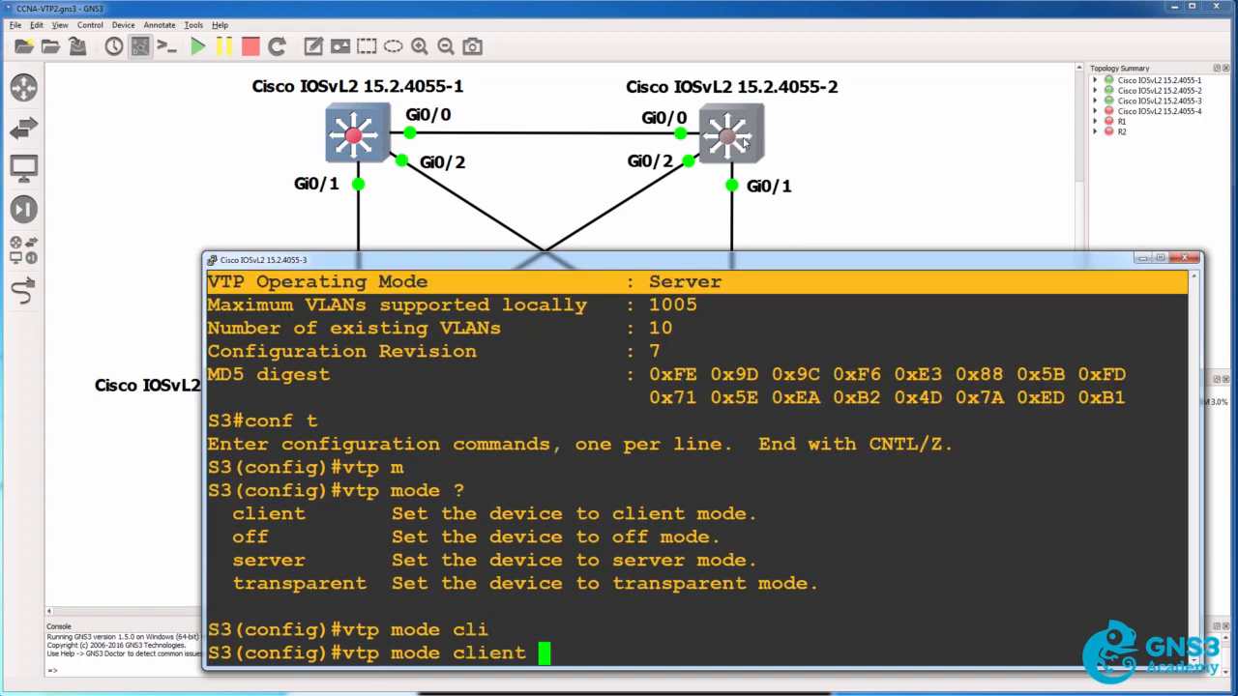
key(Return)
text(end)
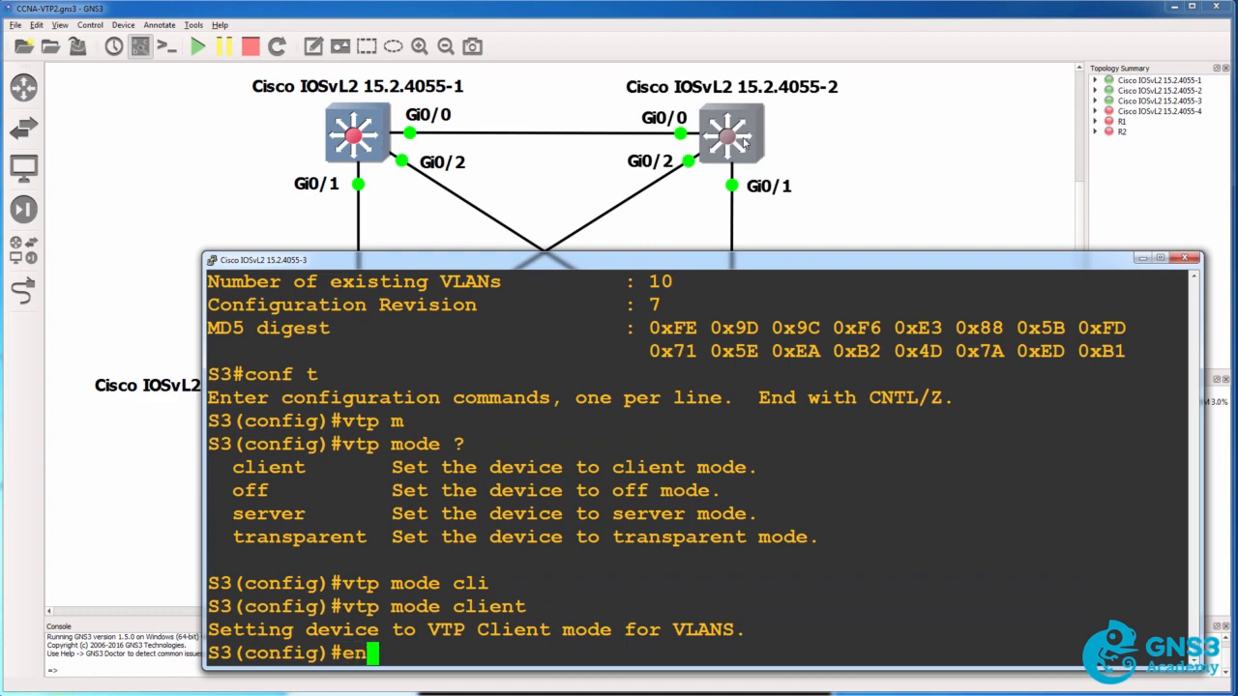
key(Return)
Show the VTP status on S3 and check the VTP operating mode after the mode change
text(sh vt)
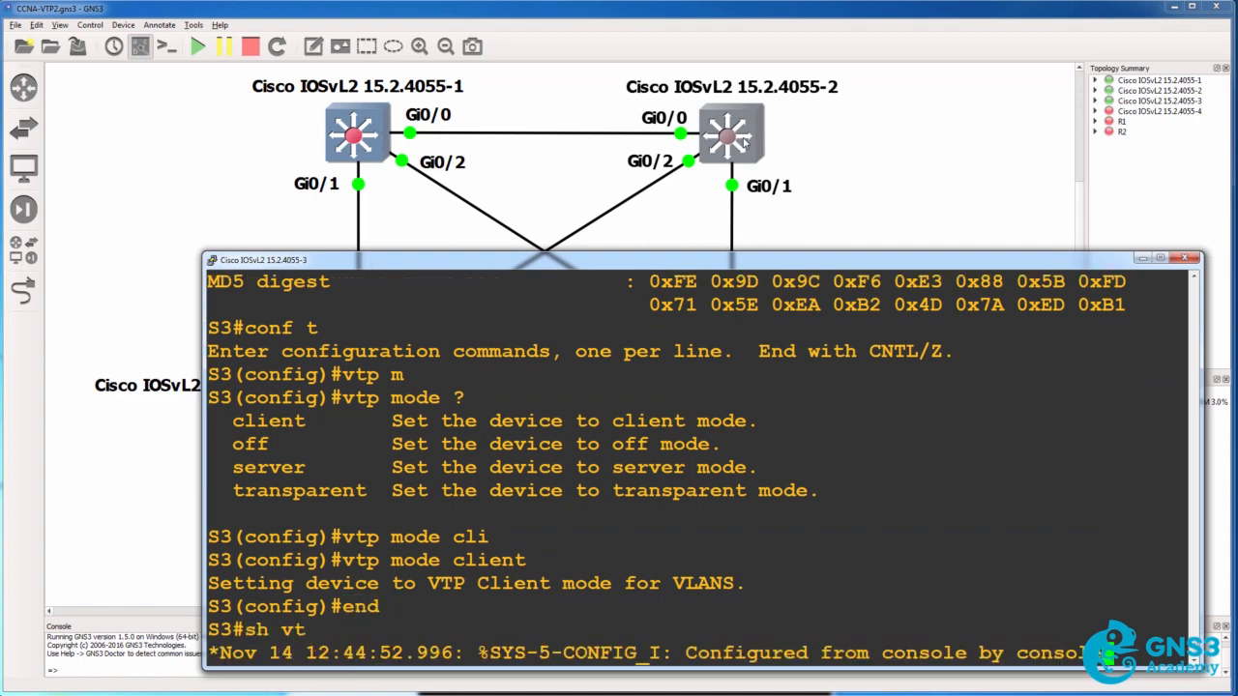
text(p stu)
key(Tab)
key(BackSpace)
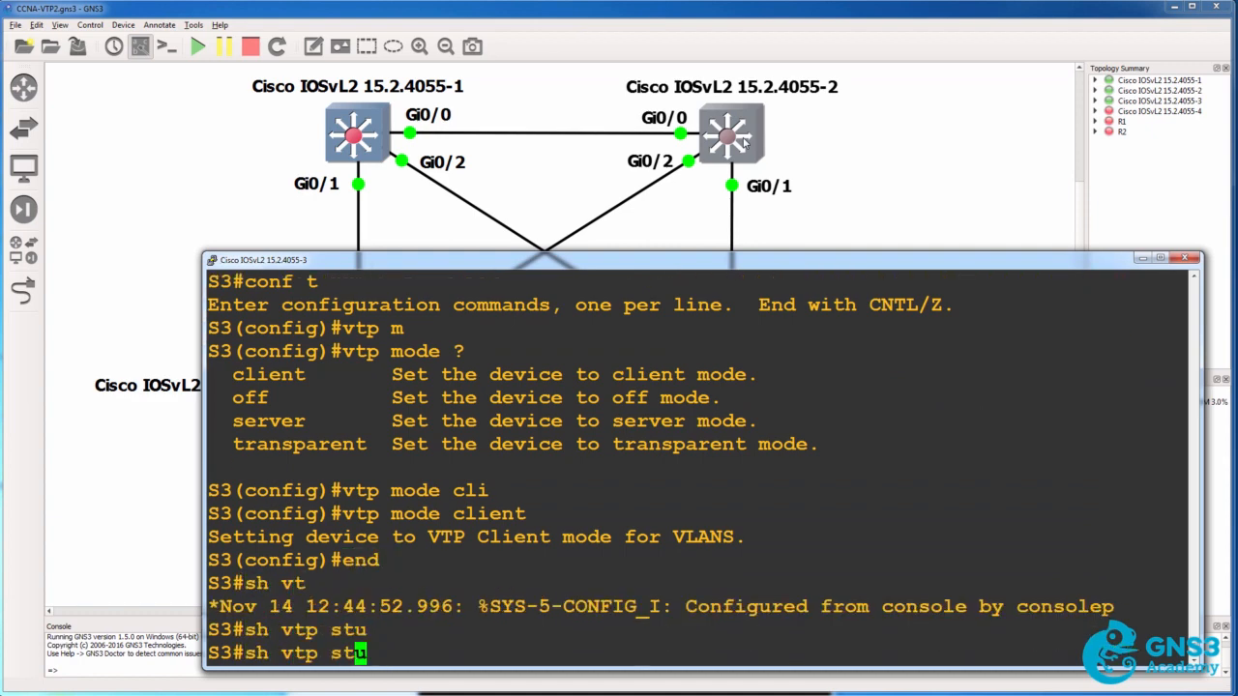
text(a)
key(Tab)
key(Return)
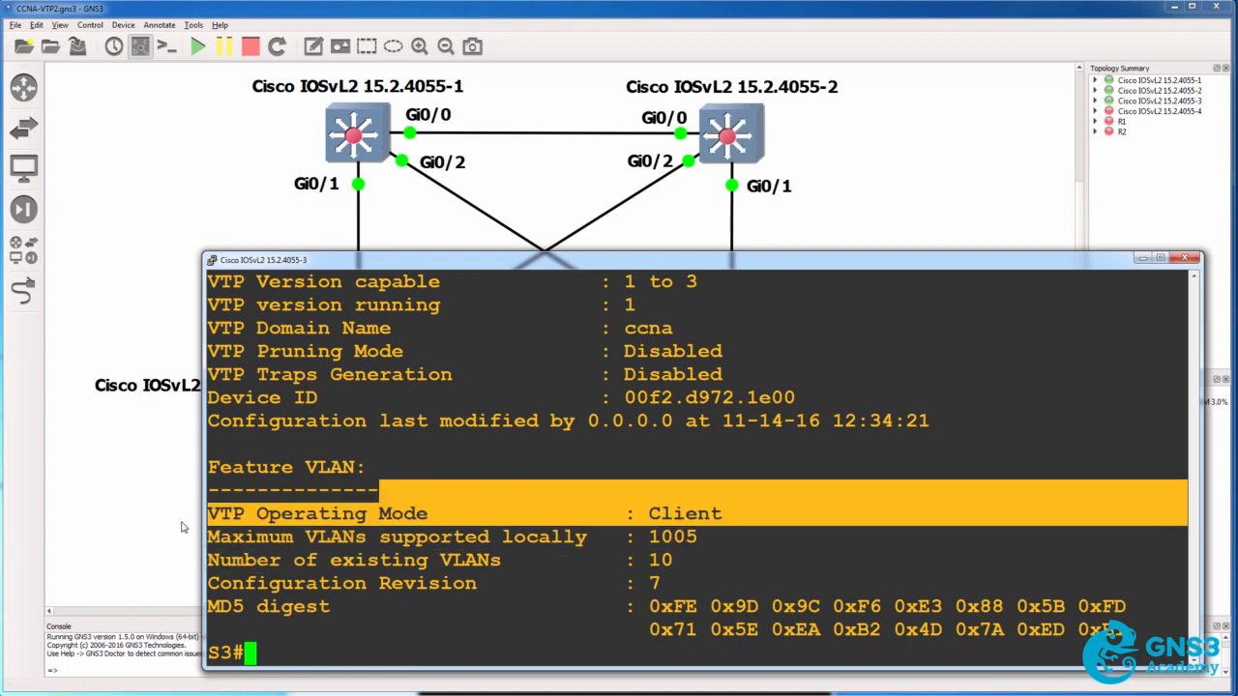
Try to create VLAN 8 on S3 and leave configuration mode
text(conf t)
key(Return)
text(vla)
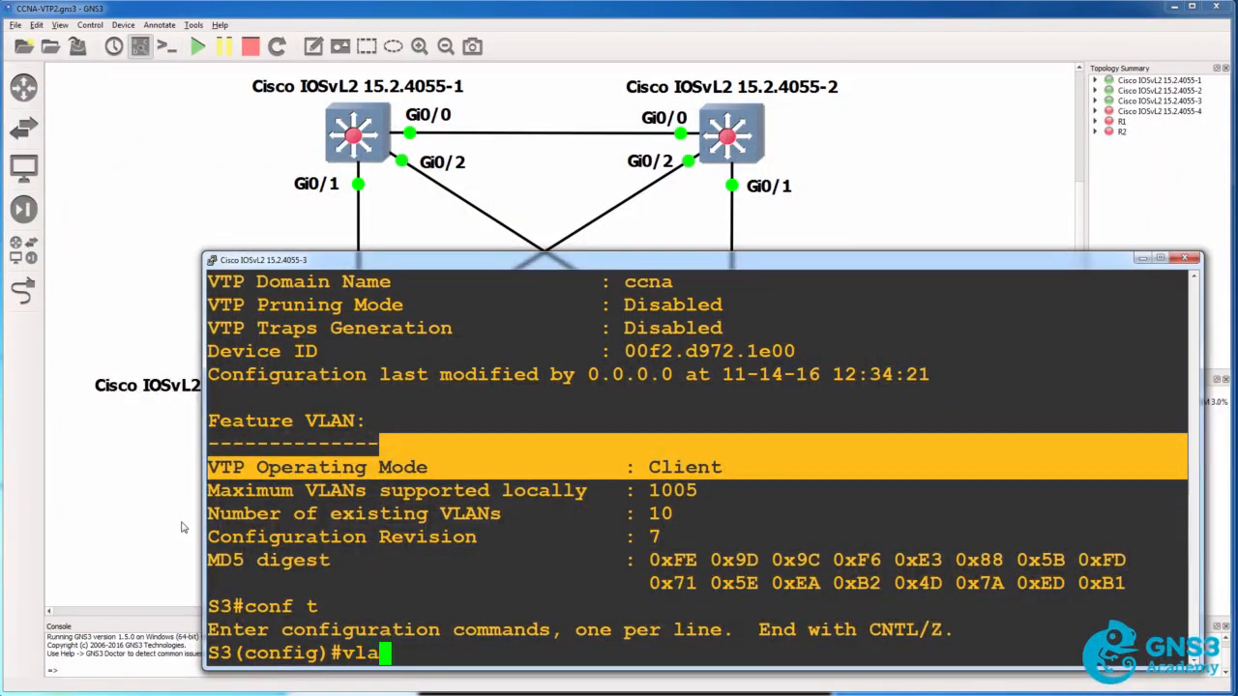
text(n 8)
key(Return)
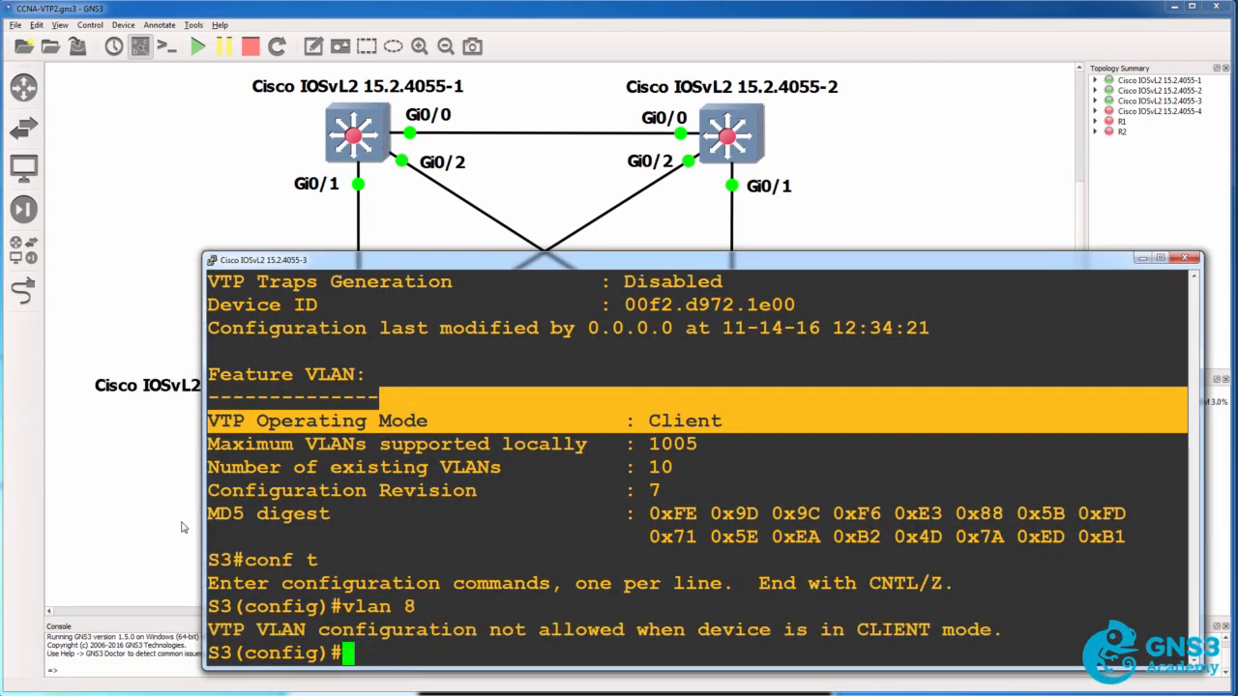
text(end)
key(Return)
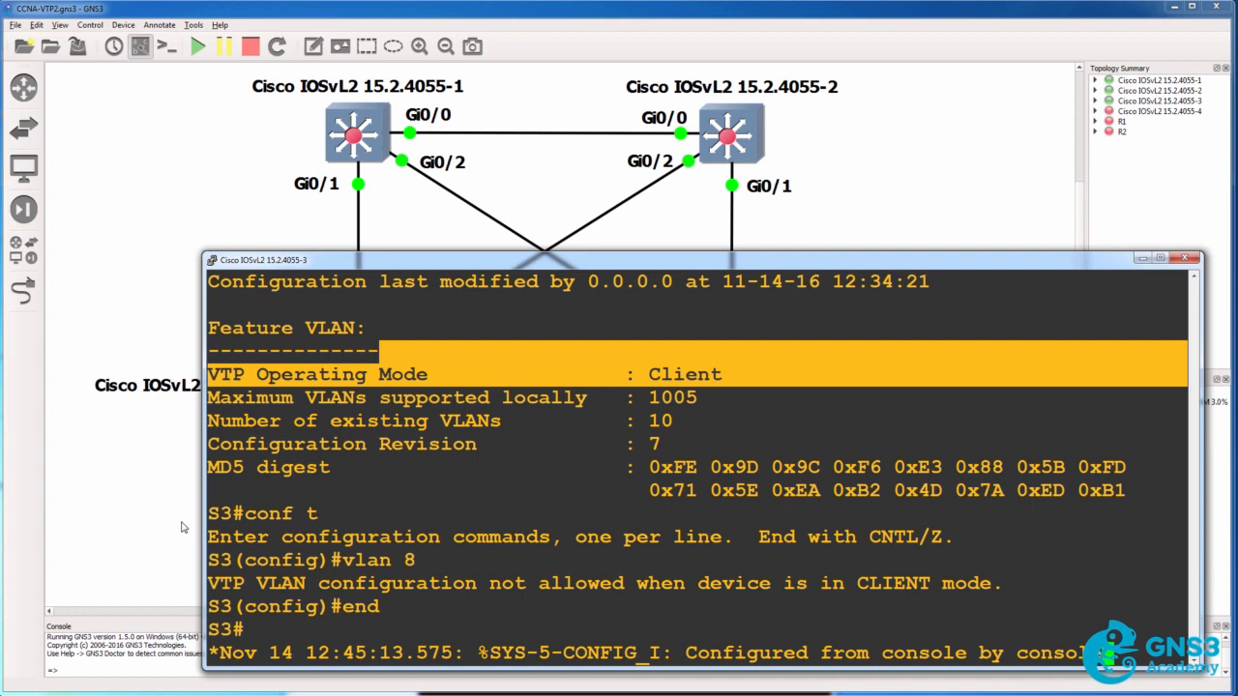
Show the brief VLAN list on S3 to review which VLANs exist
key(Return)
text(sh vlan bri)
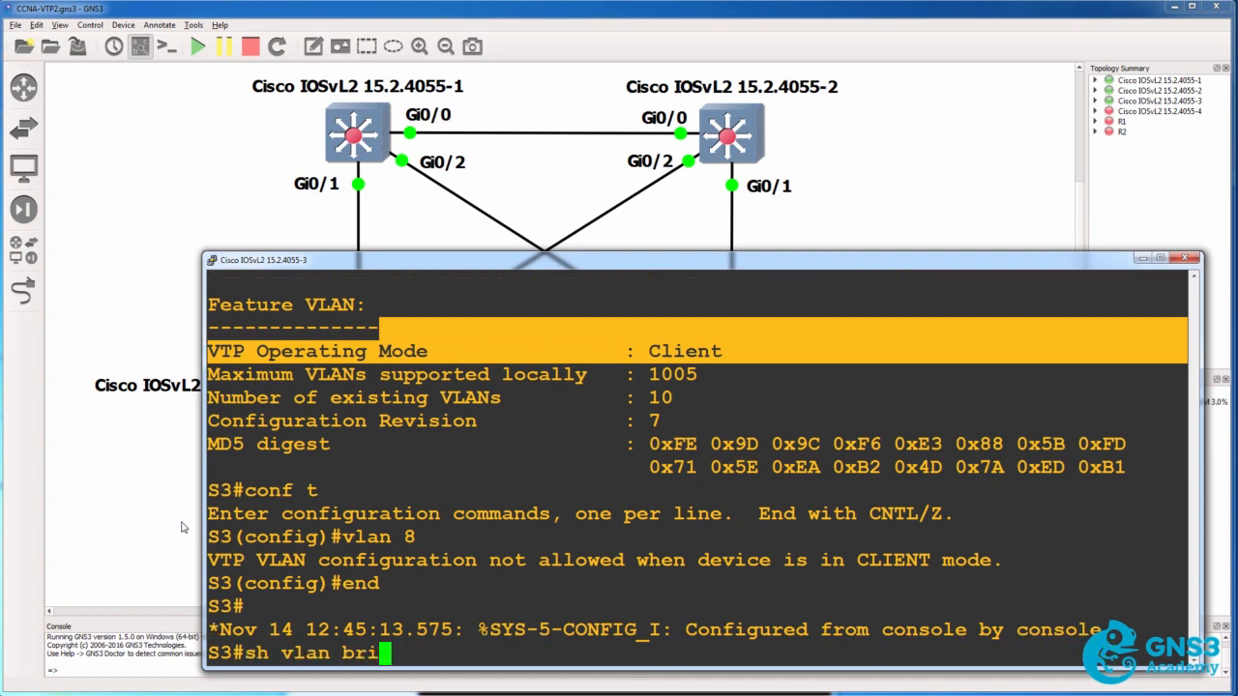
key(Tab)
key(Return)
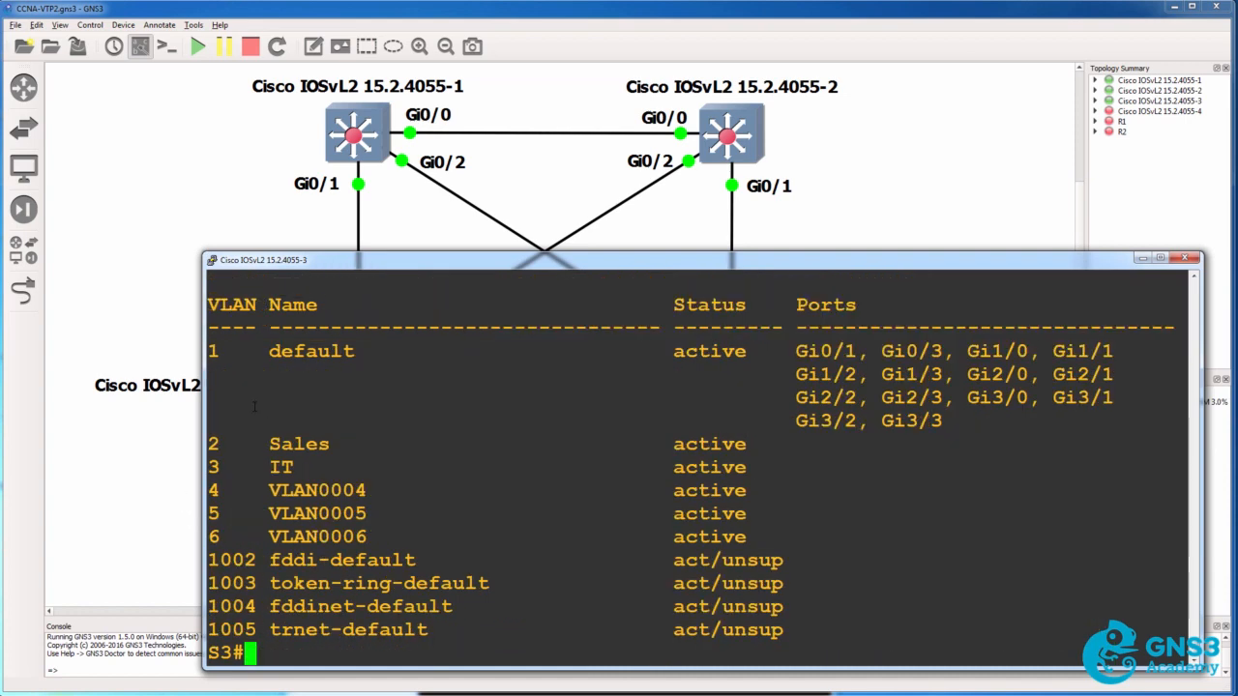
Try to create VLAN 7 on S3 from global configuration mode
text(conf t)
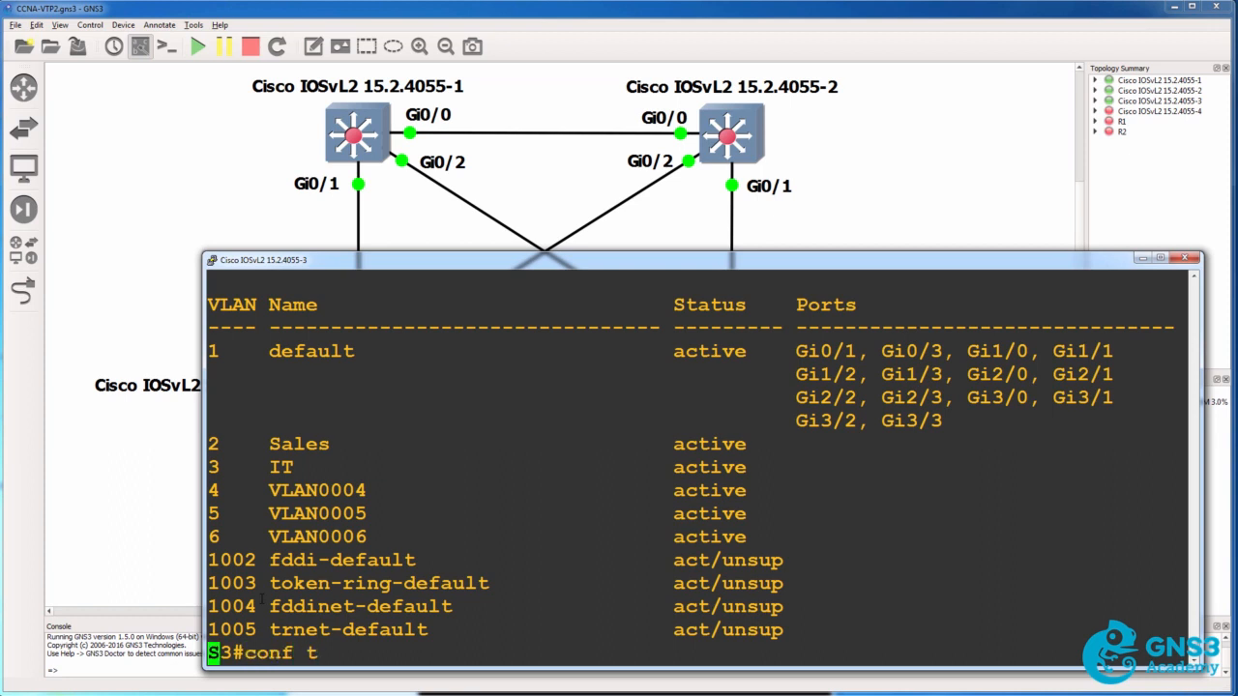
key(Return)
text(vlan 7)
key(Return)
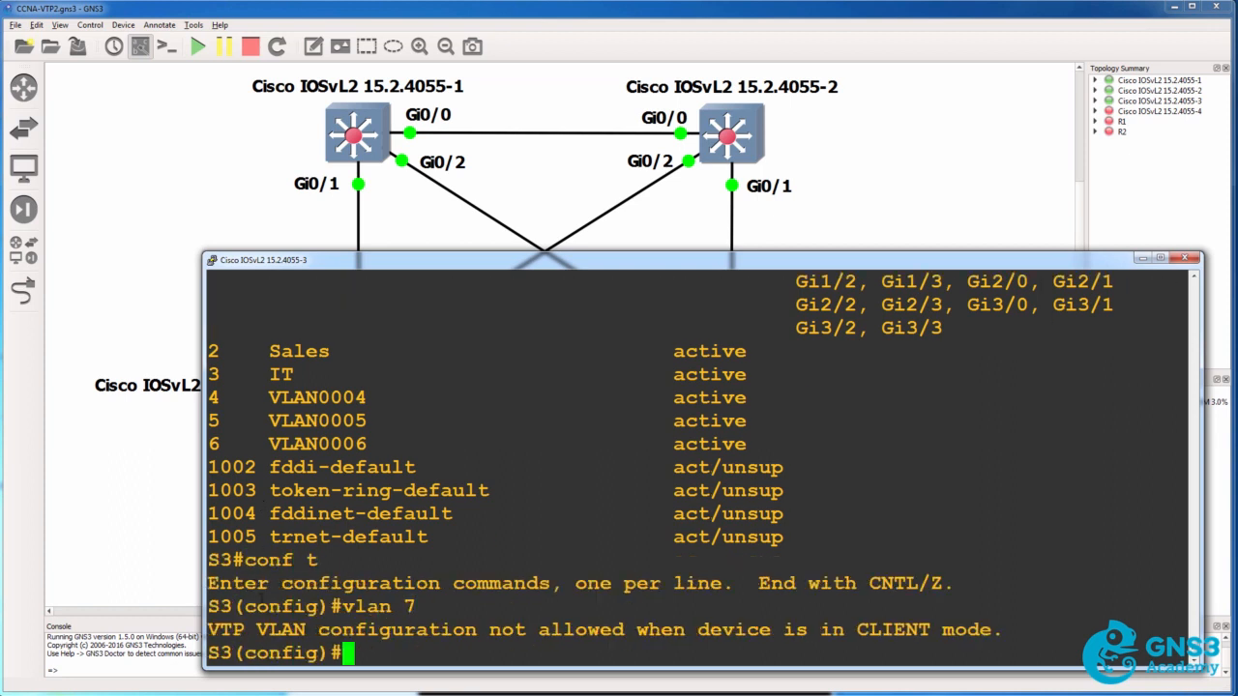
Try to configure VLAN 6 and VLAN 5 on S3 in VTP client mode, and return to privileged mode
text(vlan 6)
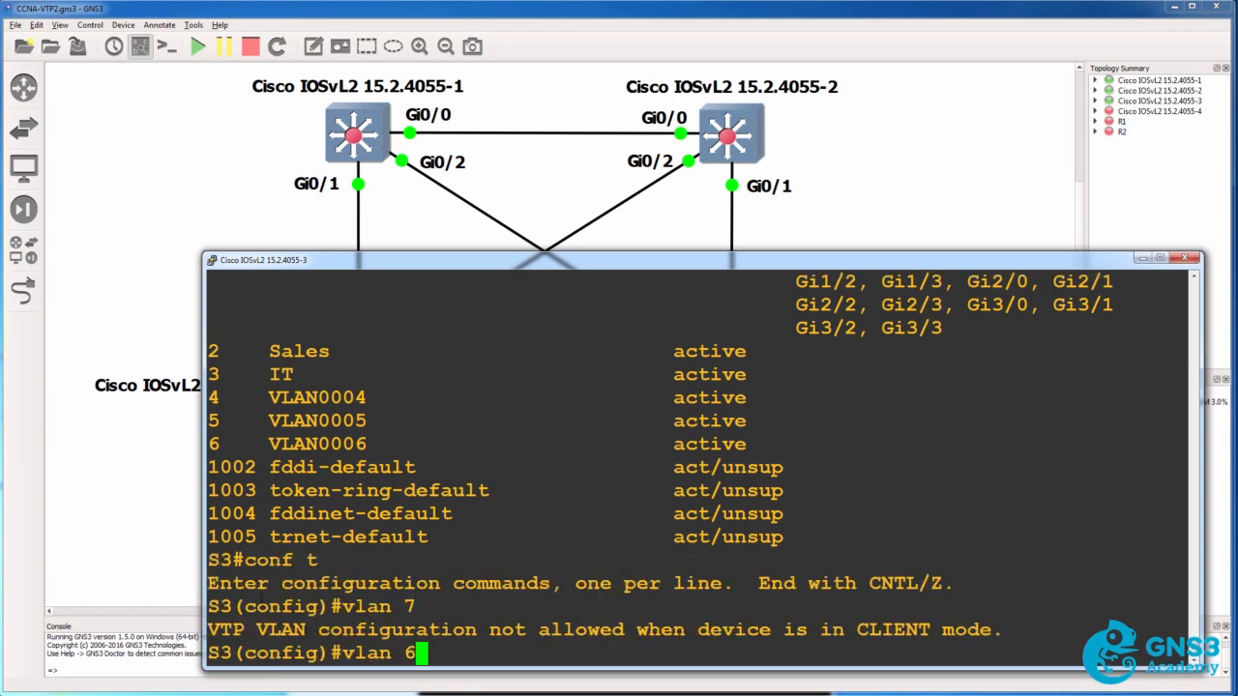
key(Return)
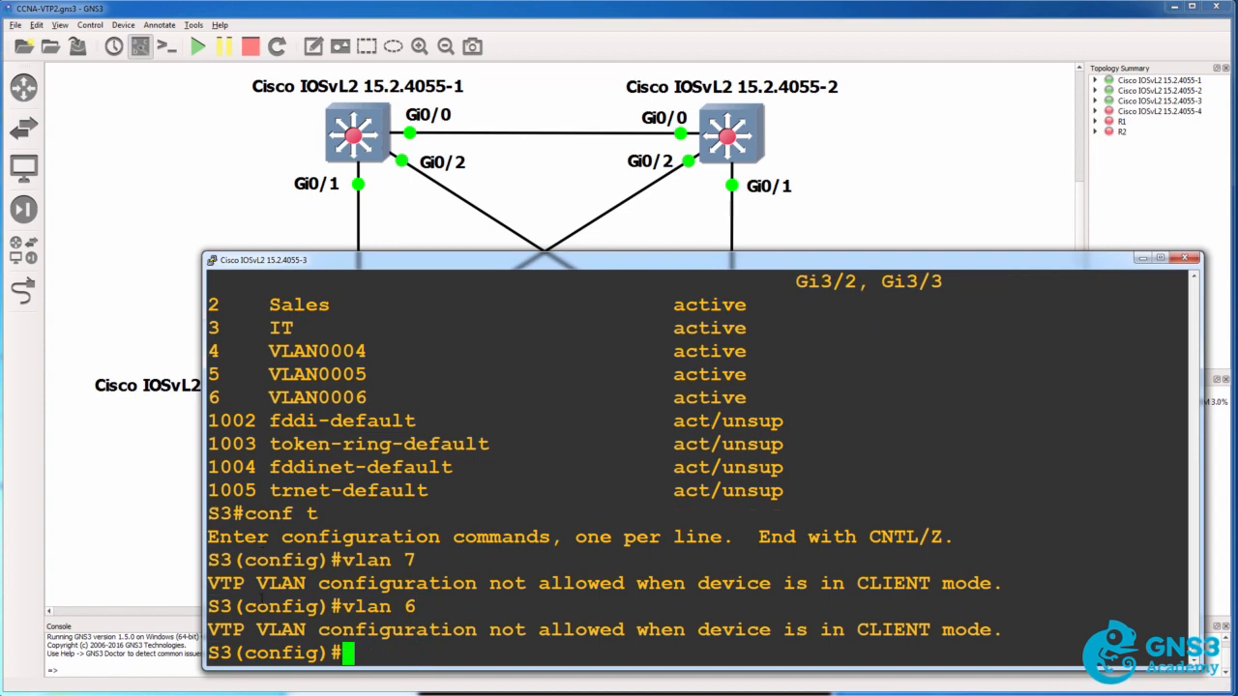
text(vlan 5)
key(Return)
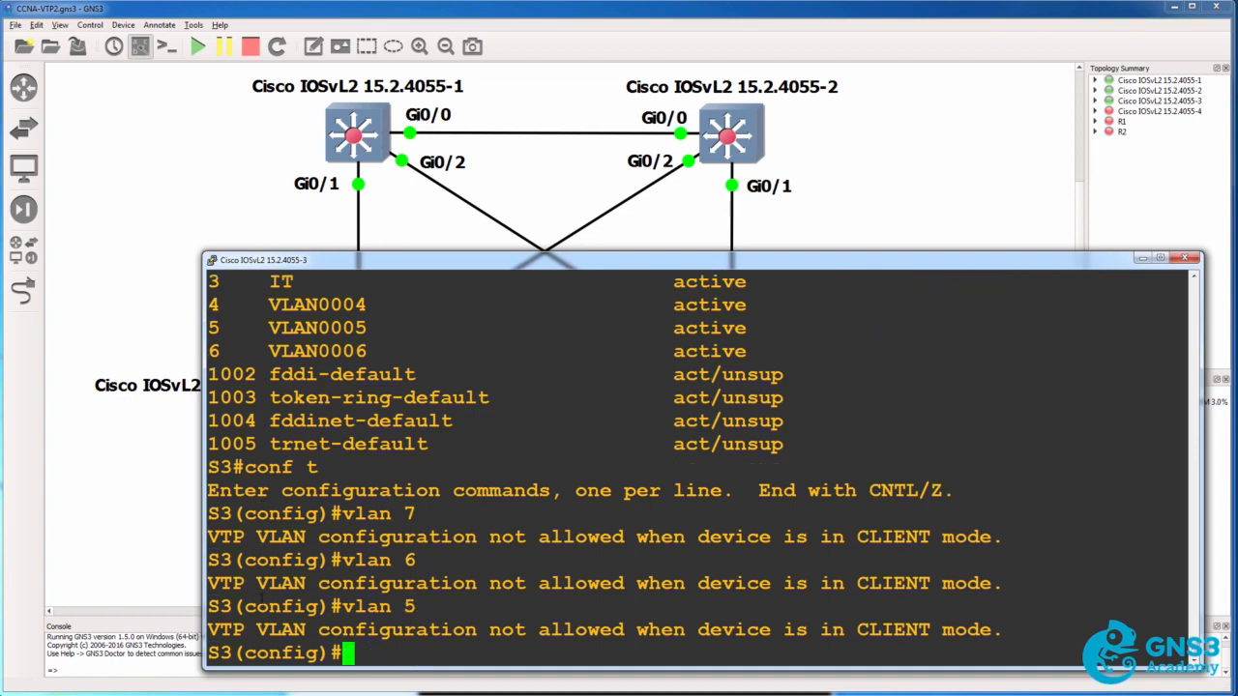
text(end)
key(Return)
Show the brief VLAN list on S3 to review its VLANs after the creation attempts
text(sh)
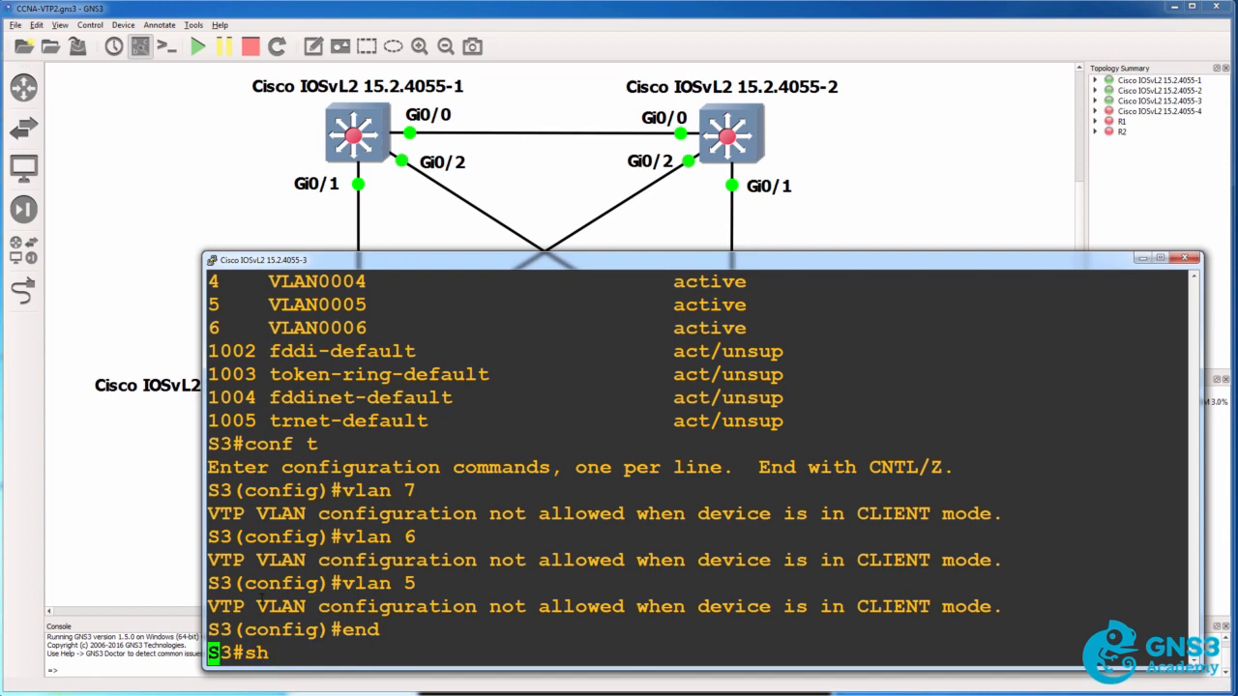
text( vlan brief)
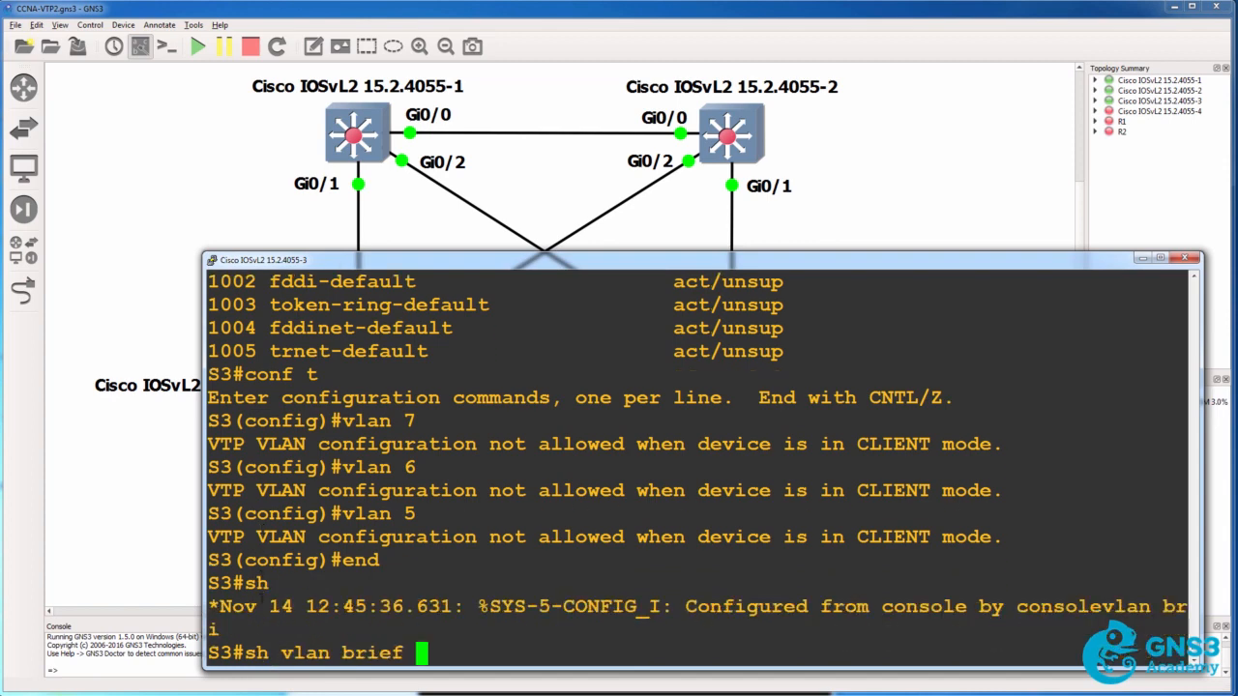
key(Return)
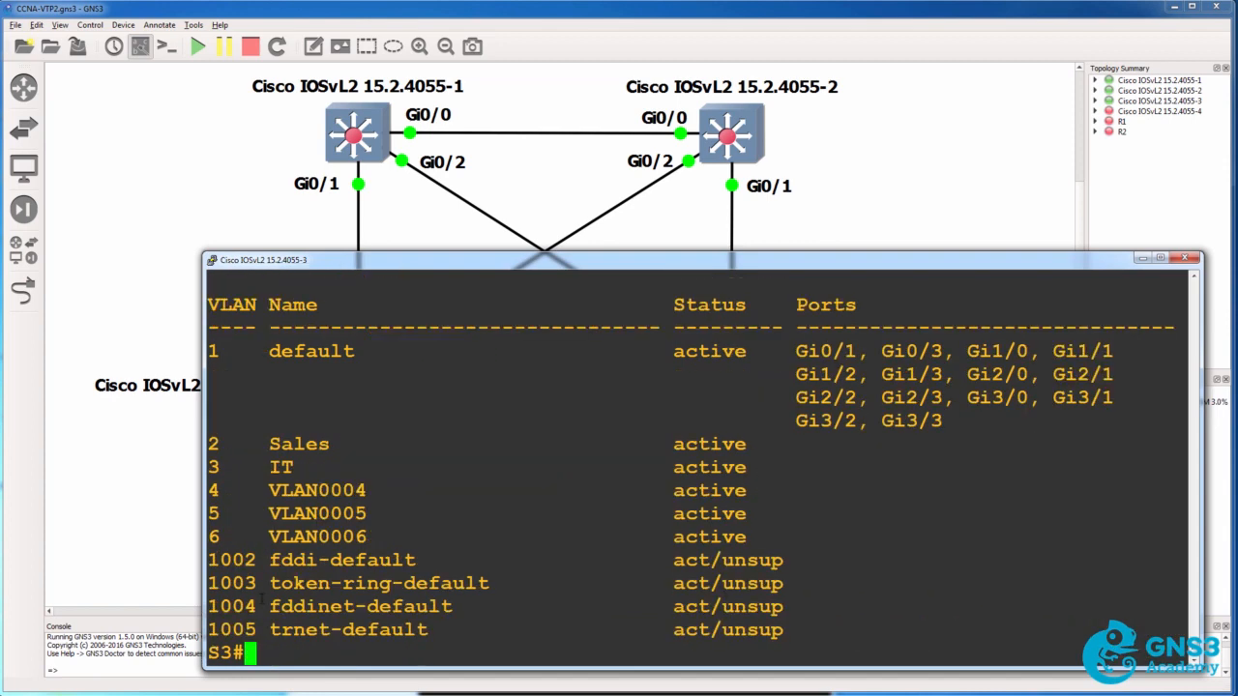
Show the VTP status on S3 and highlight the VTP operating mode line
text(sh vtp status)
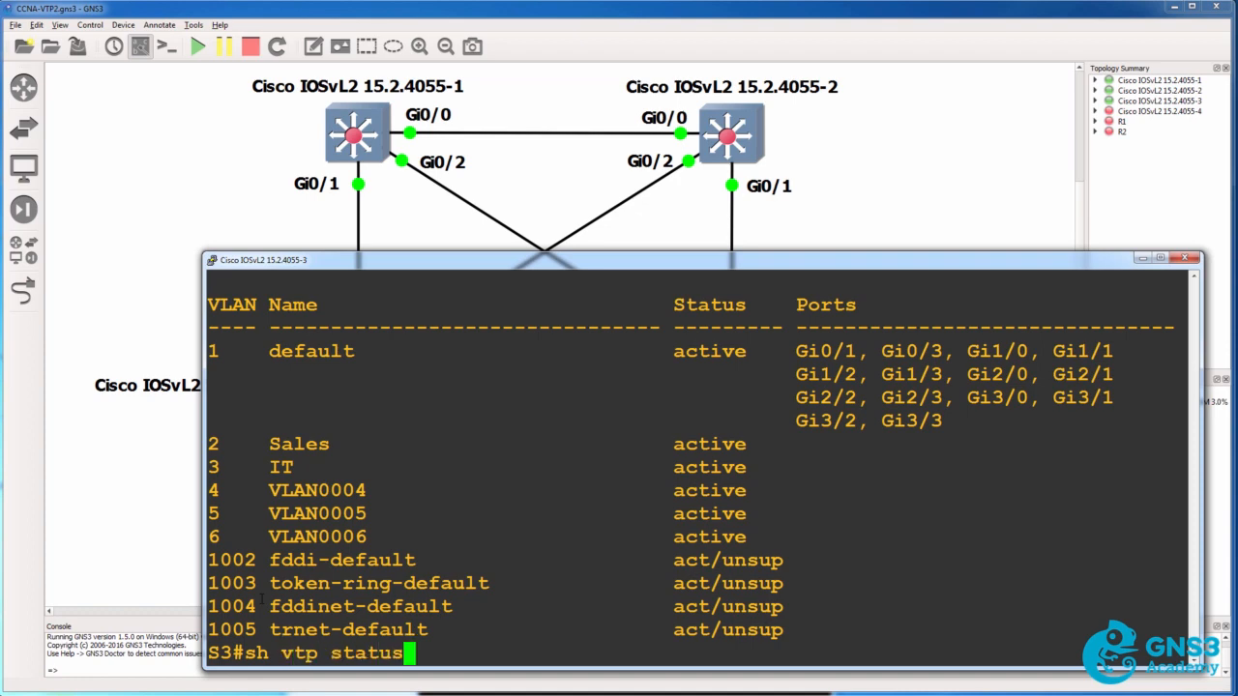
key(Return)
drag(1184, 513, 253, 514)
Switch to the S1 console, leave its configuration modes and show the brief VLAN list
click(118, 694)
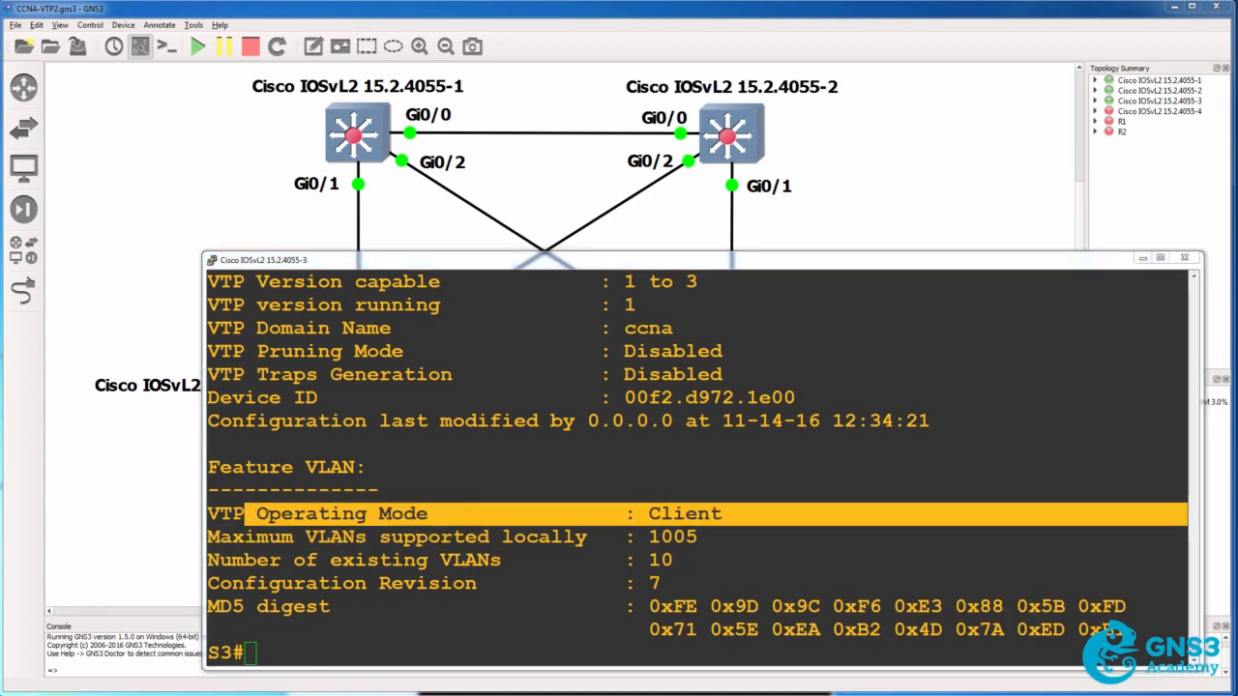
click(118, 694)
text(exit)
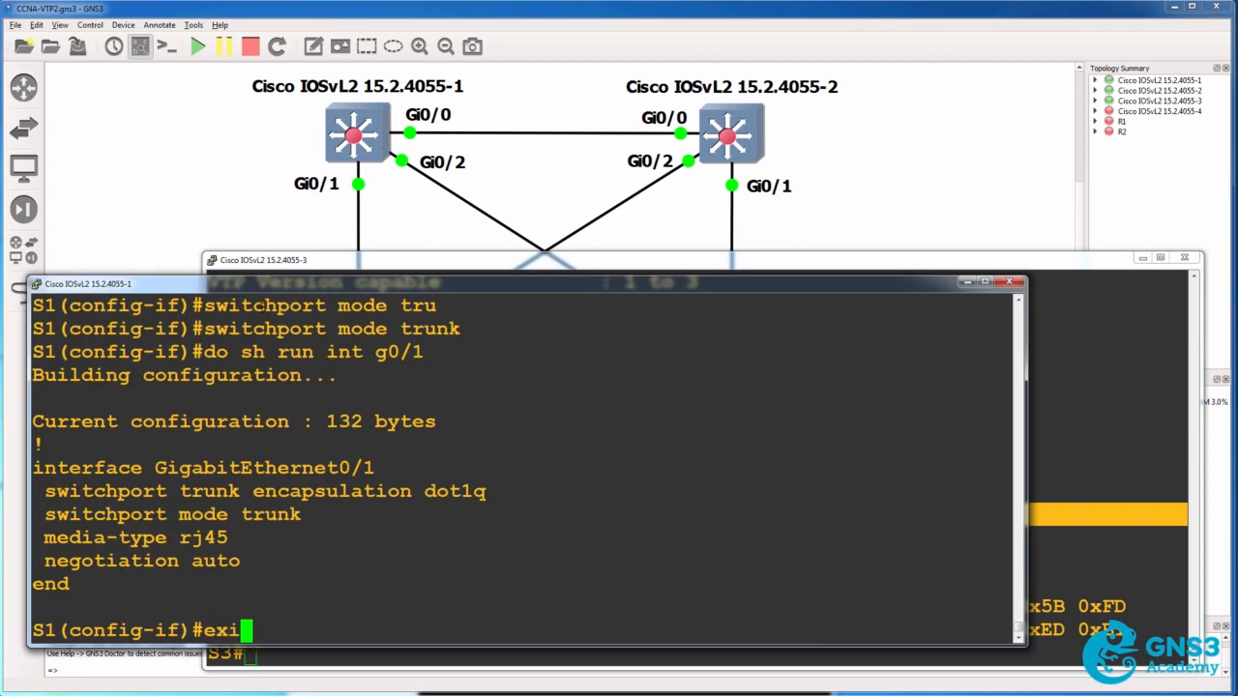
key(Return)
text(end)
key(Return)
text(sh vlan br)
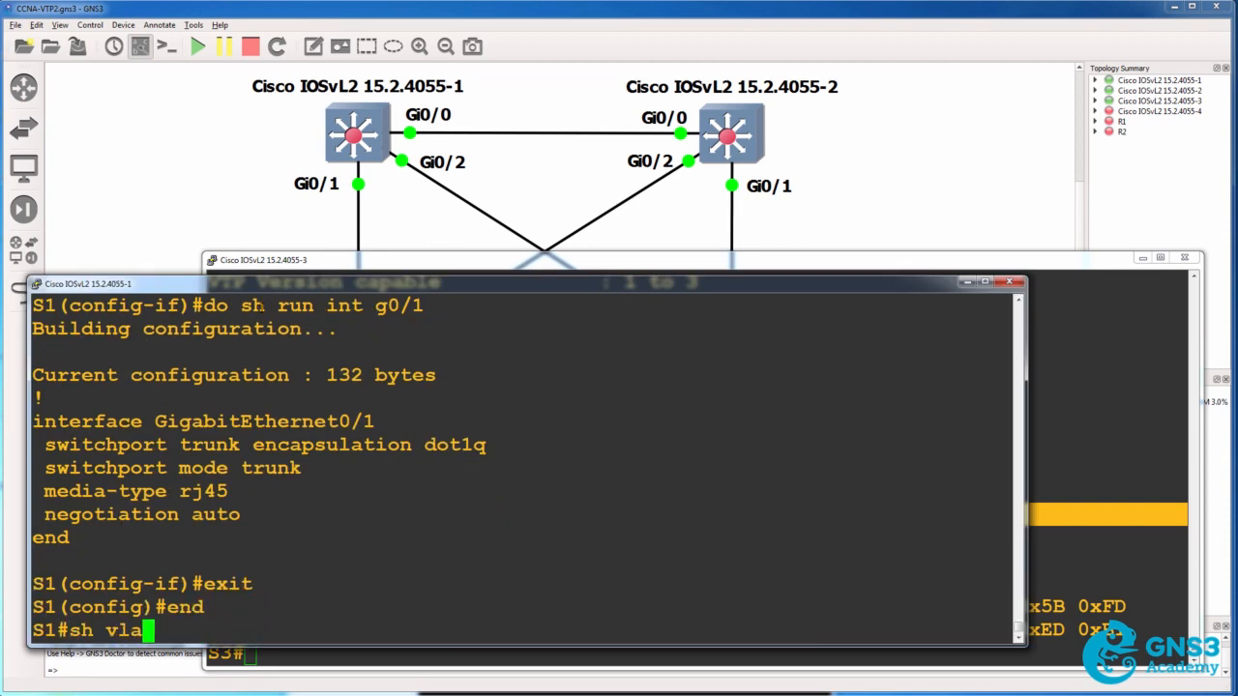
key(Return)
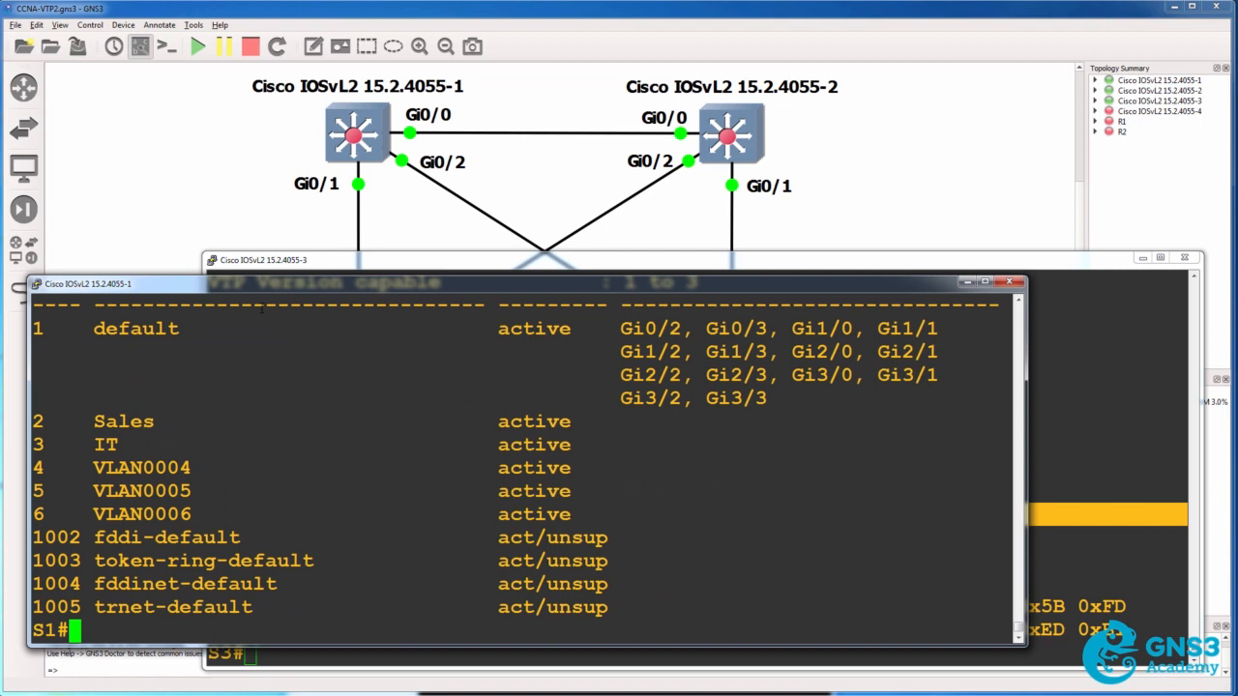
Create VLAN 7 on S1 from global configuration mode, and enter VLAN configuration for VLAN 8
text(conf t)
key(Return)
text(vlan 7)
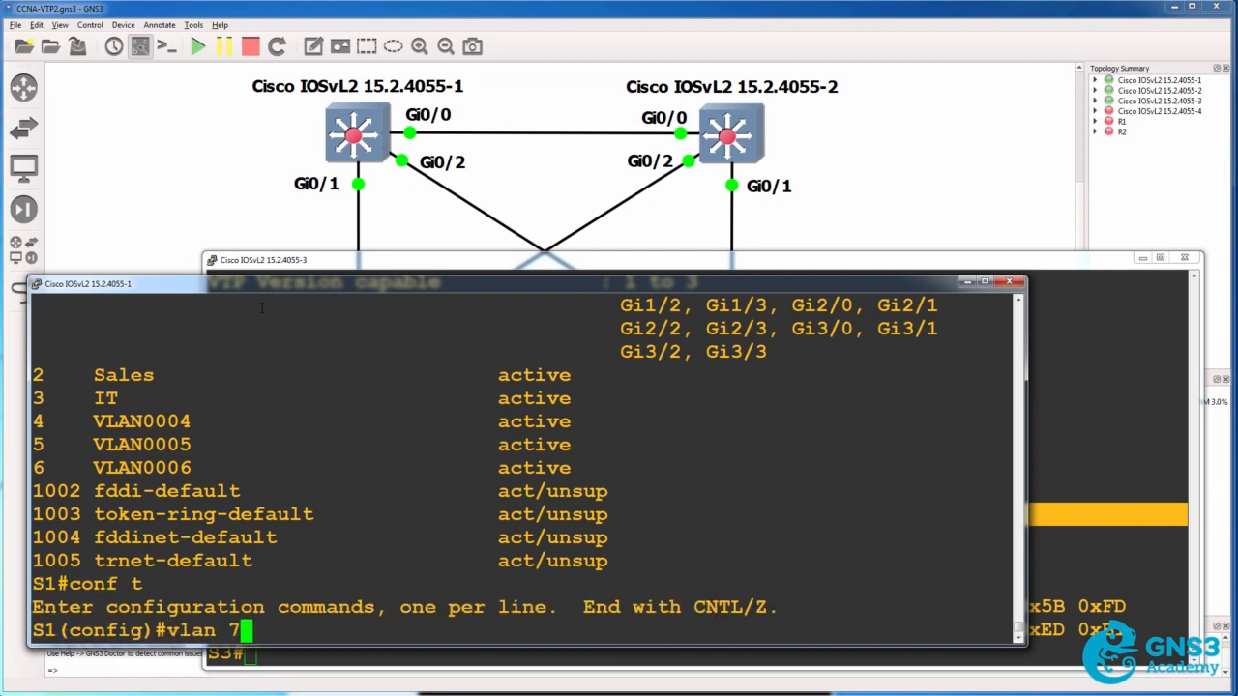
key(Return)
text(exit)
key(Return)
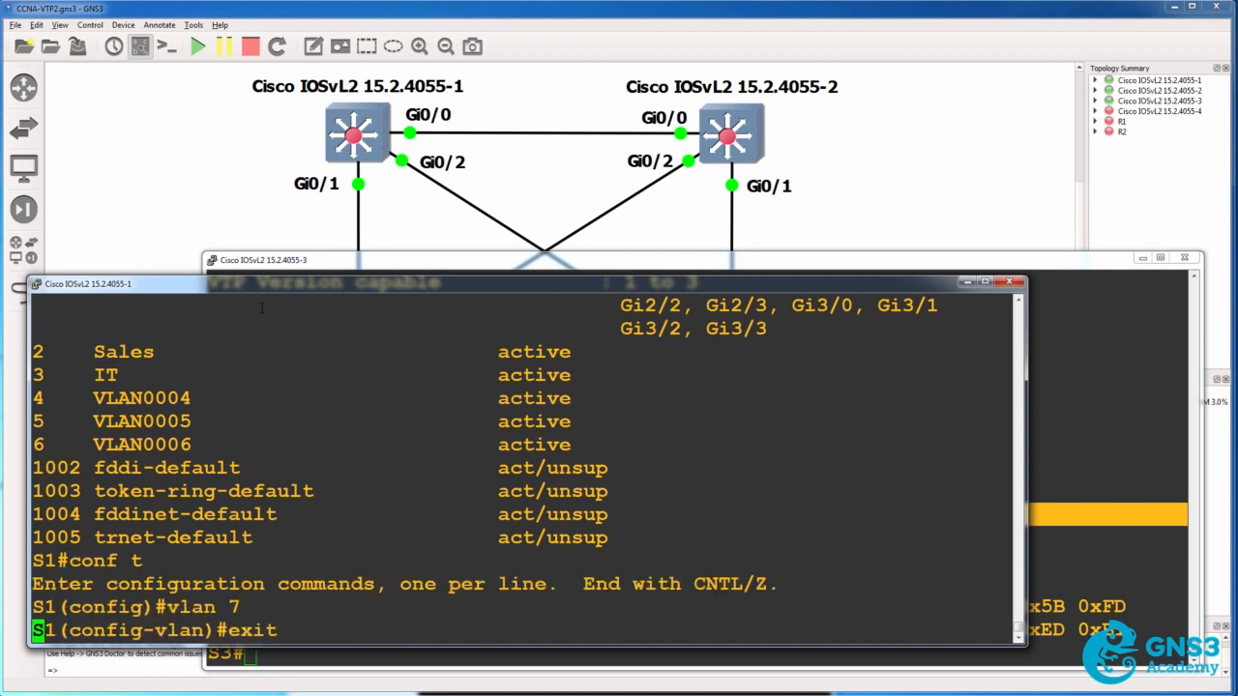
text(vlan 8)
key(Return)
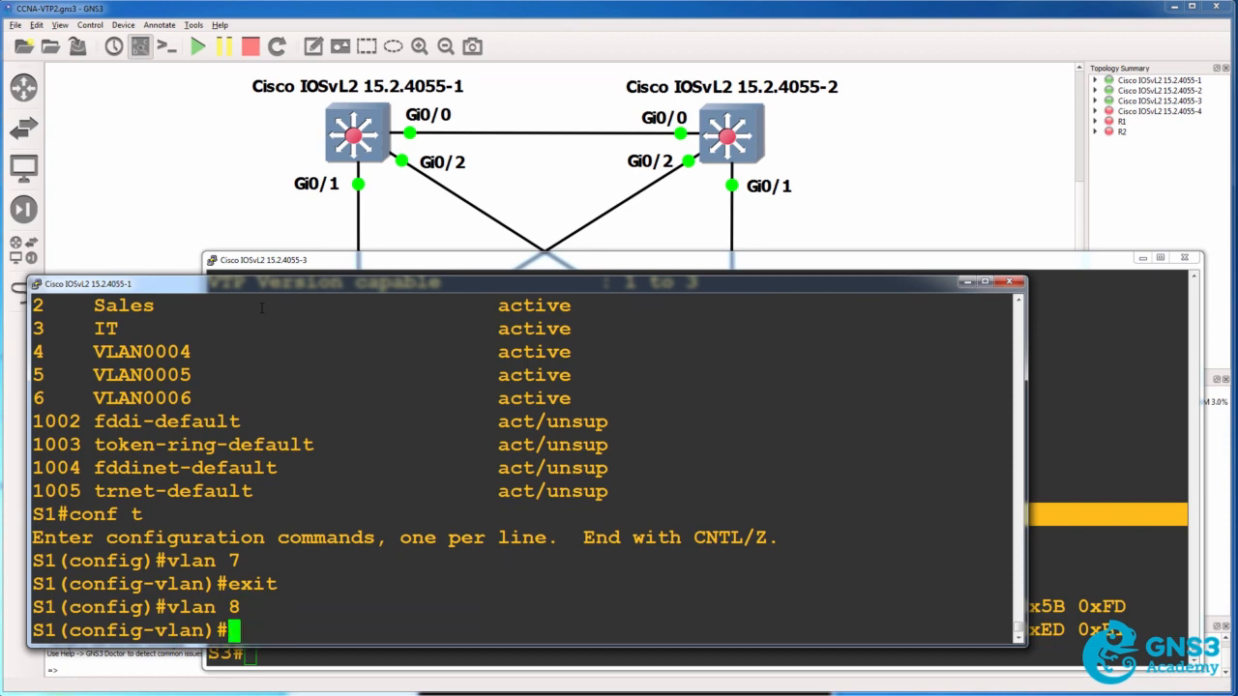
Switch to the S3 console and show the brief VLAN list to check which VLANs S1 has propagated
click(1112, 524)
key(Up)
key(Up)
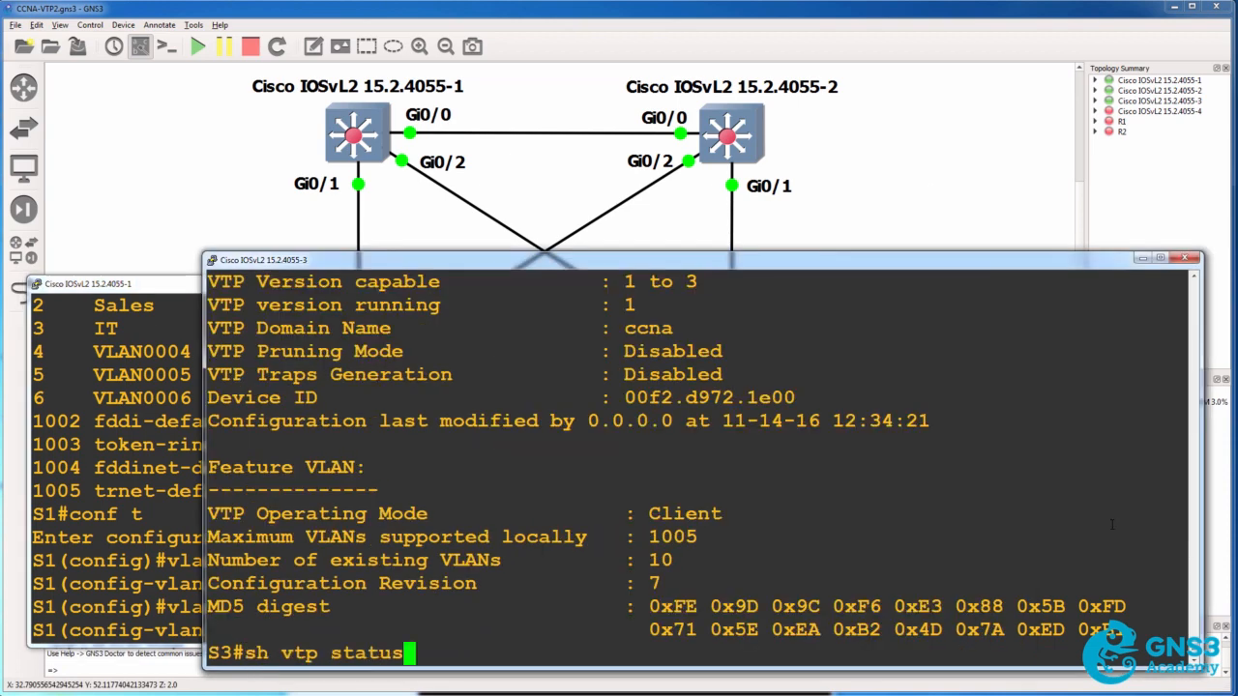
key(Return)
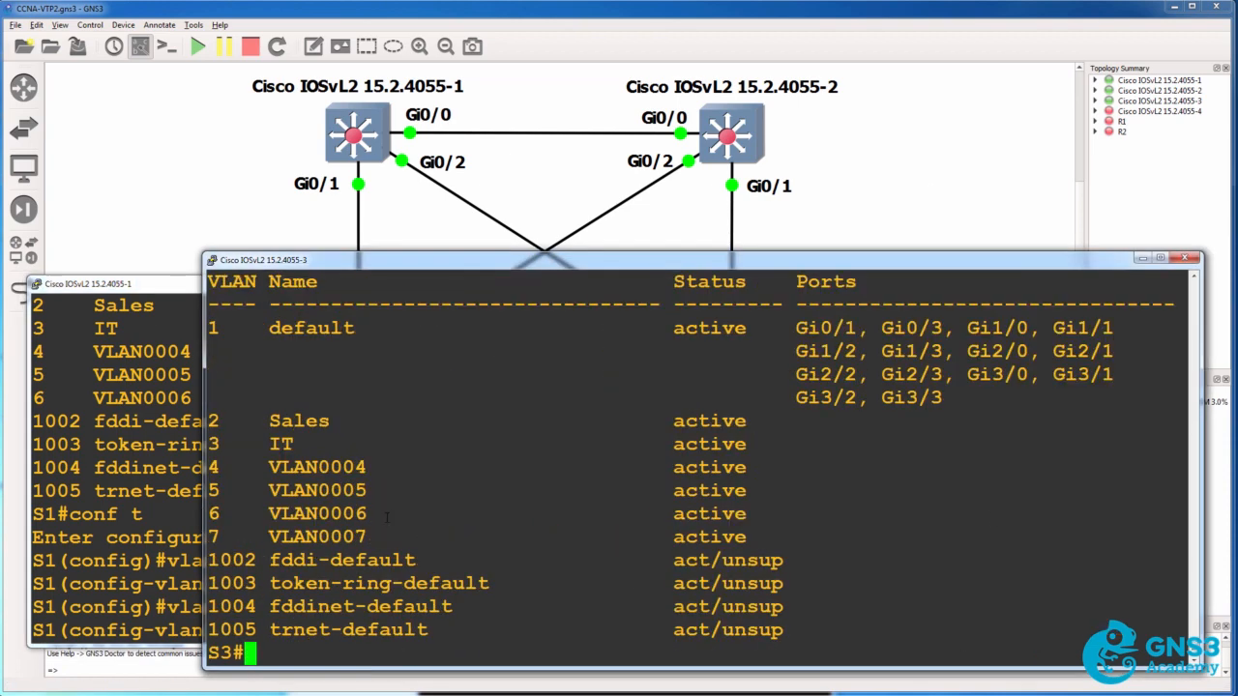
Show the VTP status on S3 and highlight its operating mode after the VLAN update
text(sh )
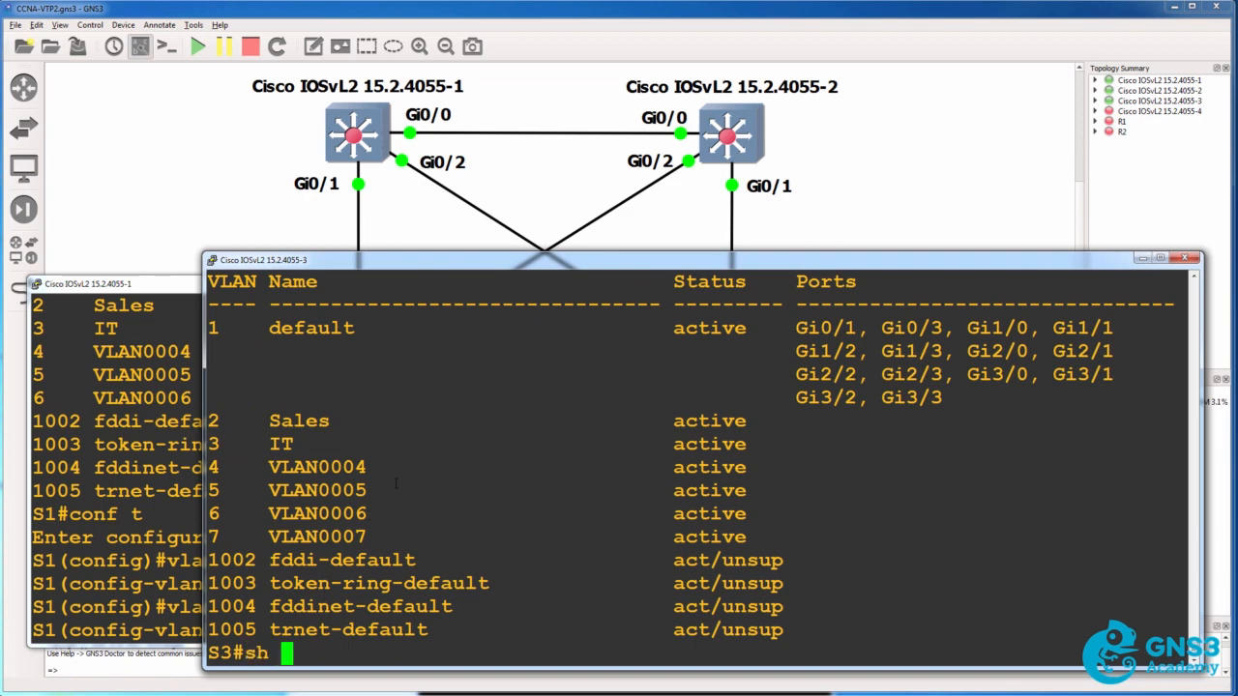
text(vtp status)
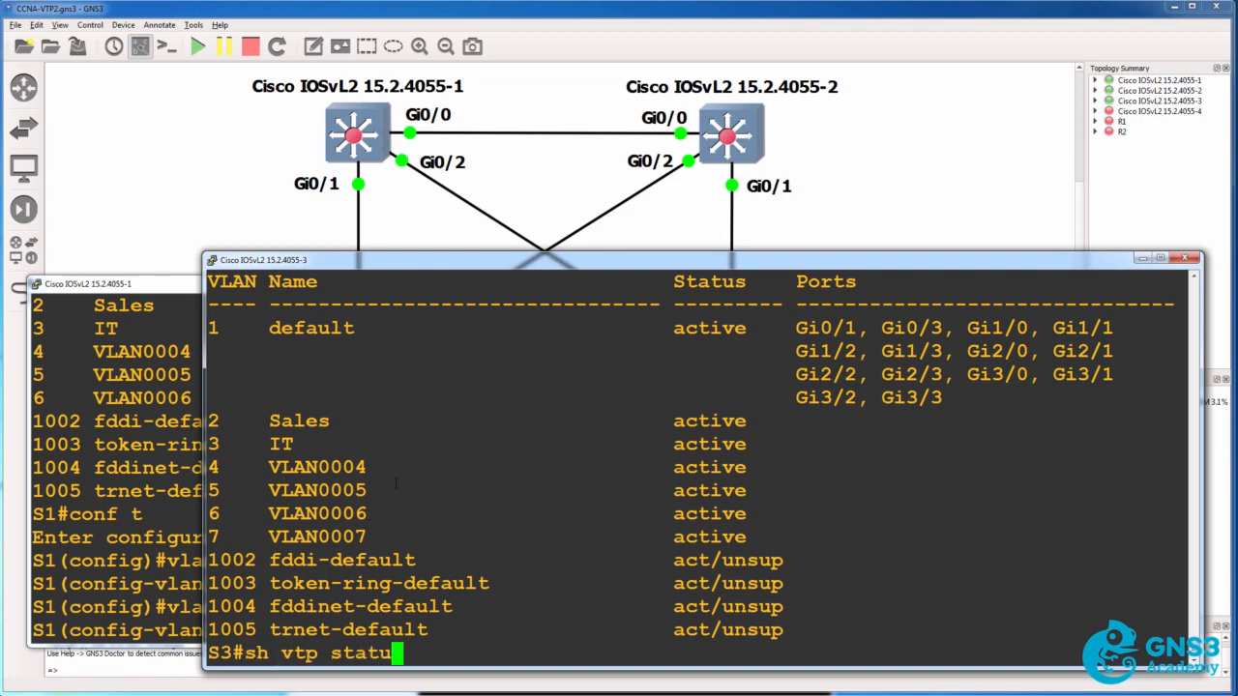
key(Return)
drag(776, 505, 167, 520)
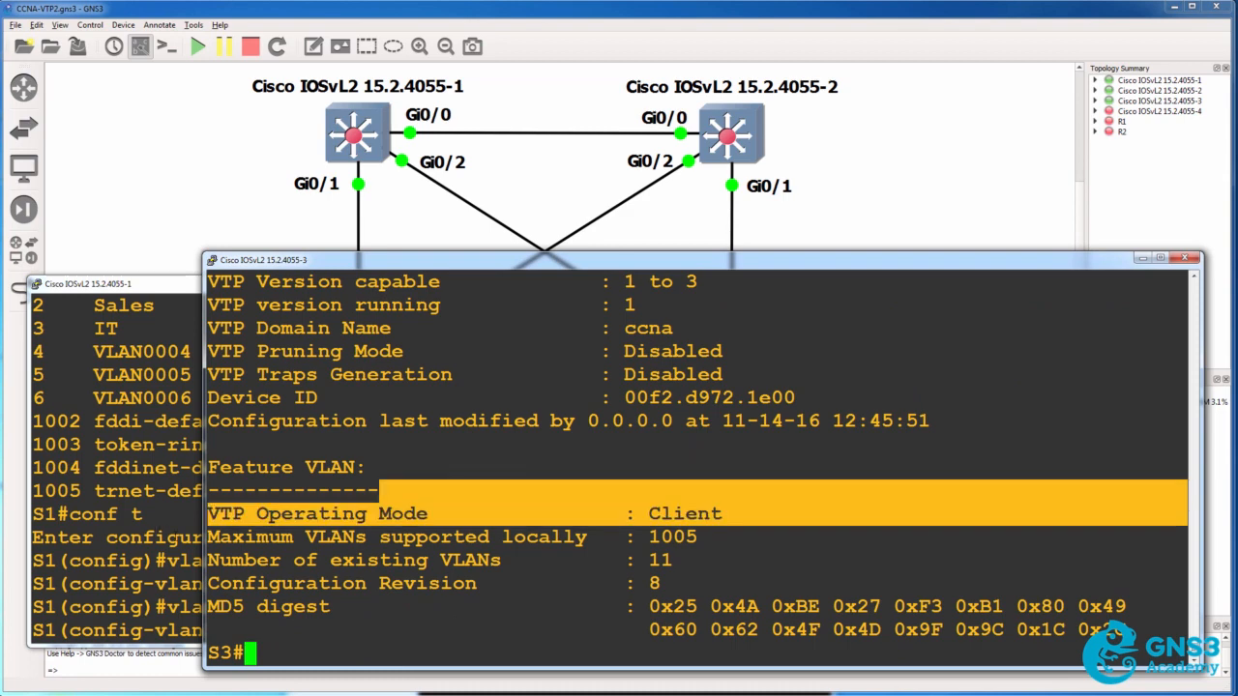
Apply VLAN 8 on S1 by ending its configuration session
click(166, 521)
text(end)
key(Return)
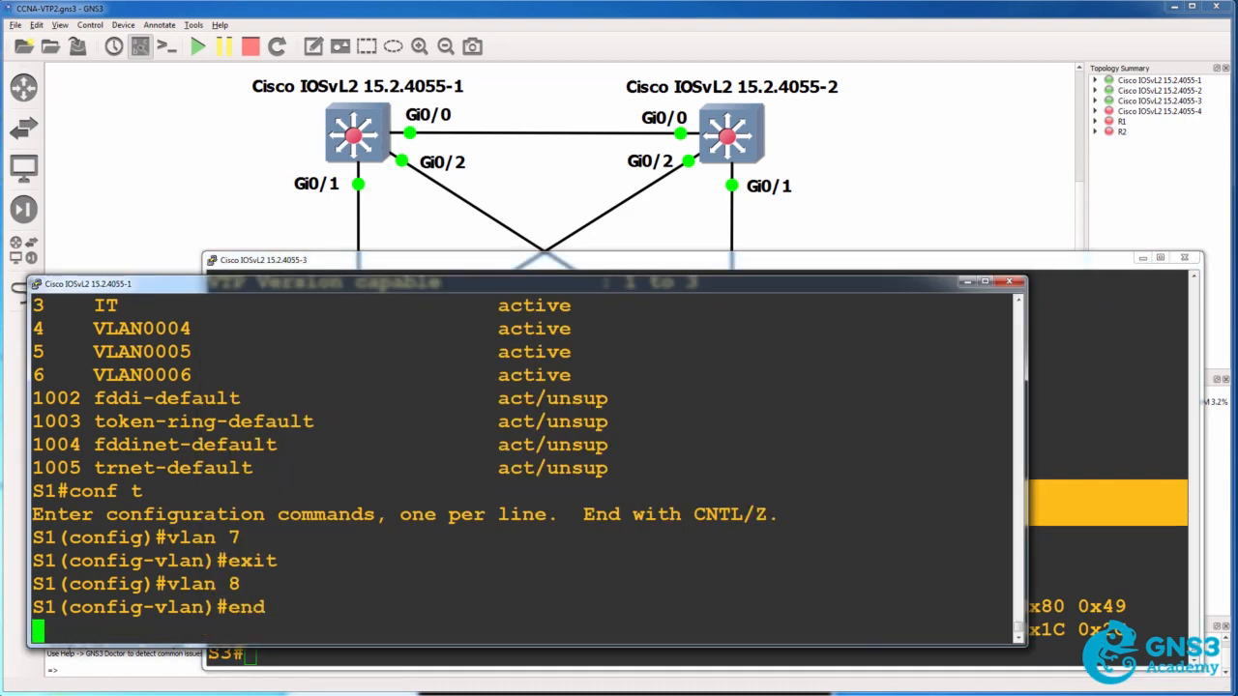
Show the VTP status on S3 again and highlight the number of existing VLANs and the configuration revision
click(1066, 467)
key(Up)
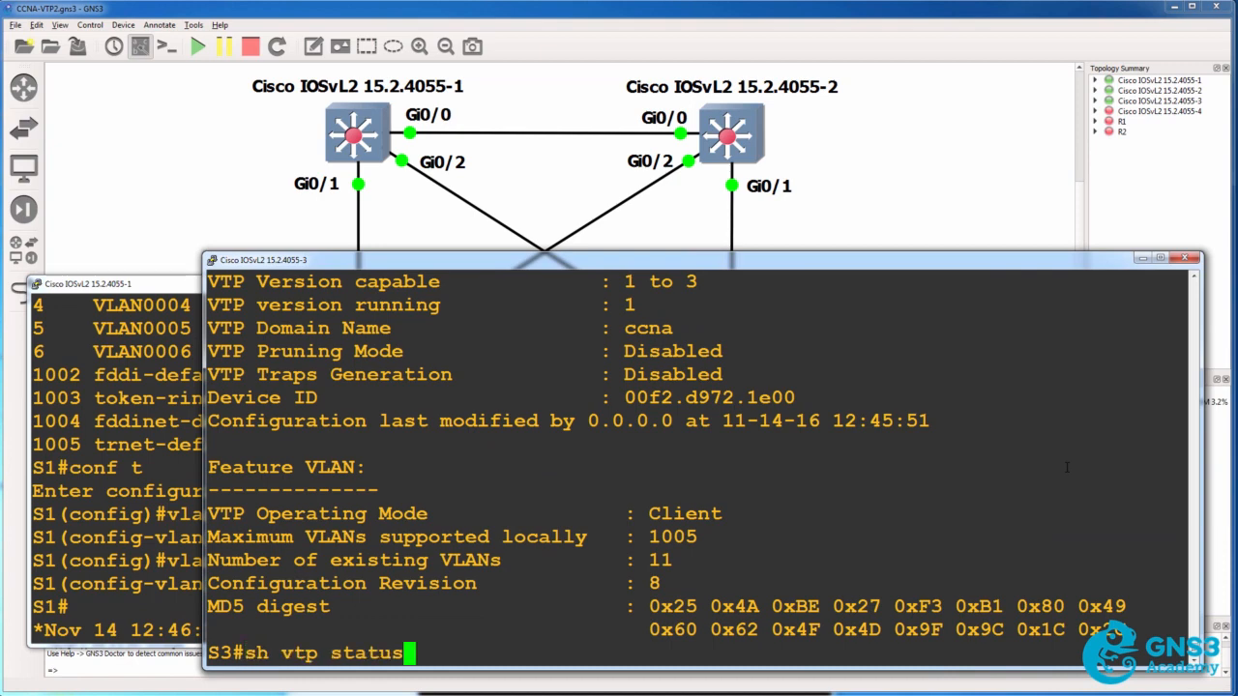
key(Return)
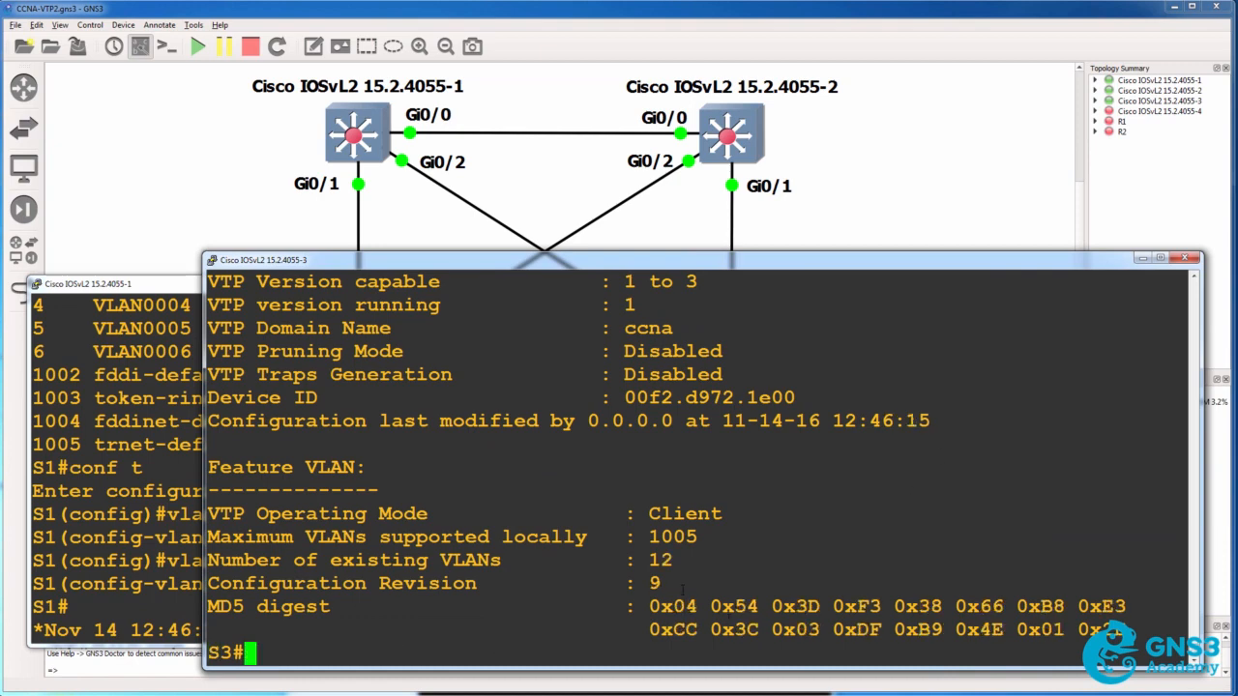
drag(682, 589, 697, 538)
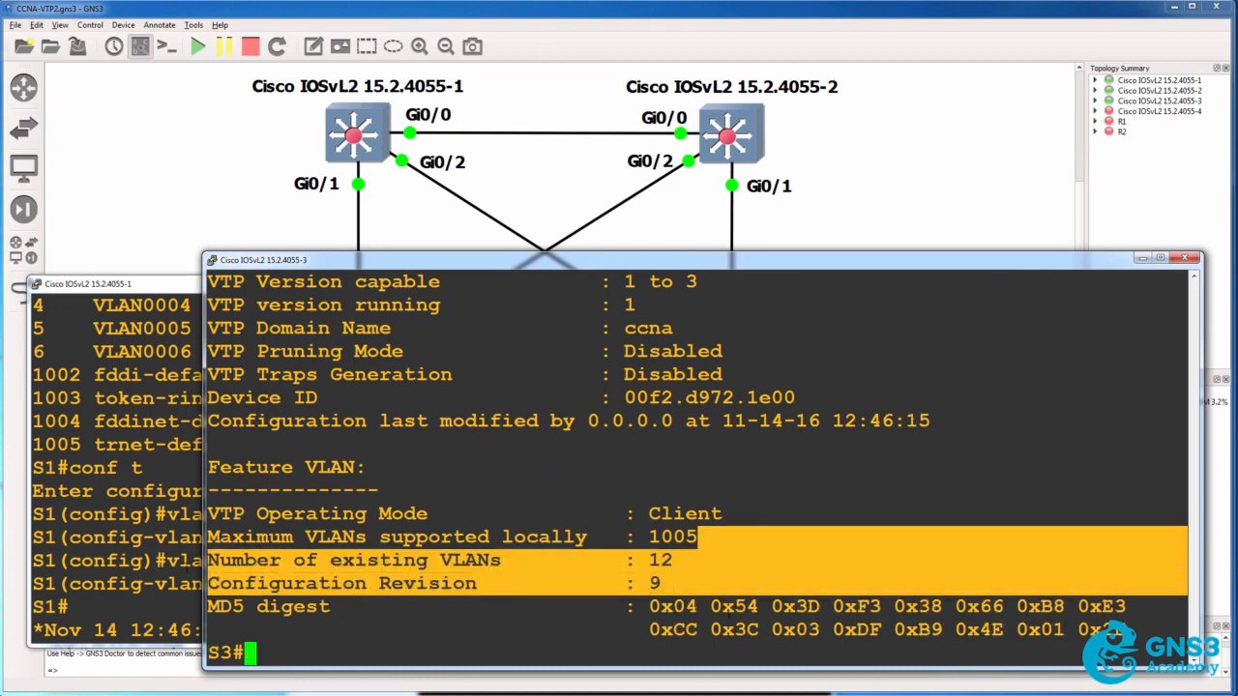
Show the brief VLAN list on S3 and highlight the entries for VLANs 7 and 8
text(sh vlan )
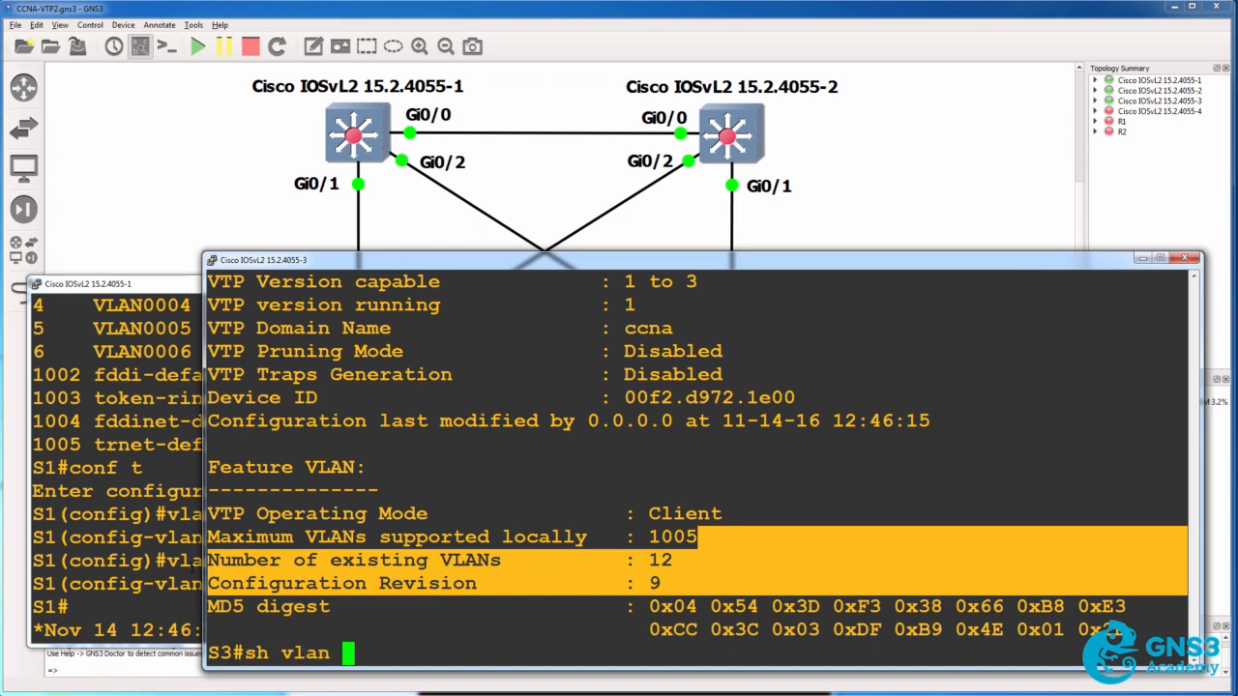
text(br)
key(Return)
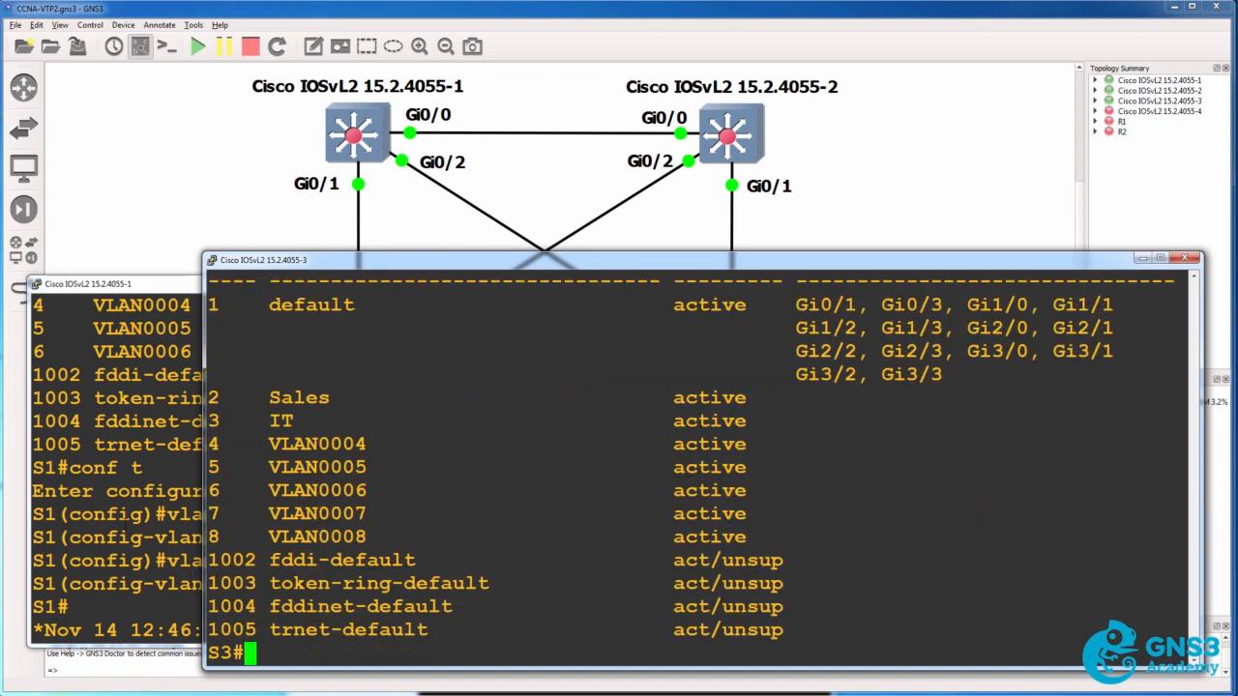
drag(214, 517, 885, 529)
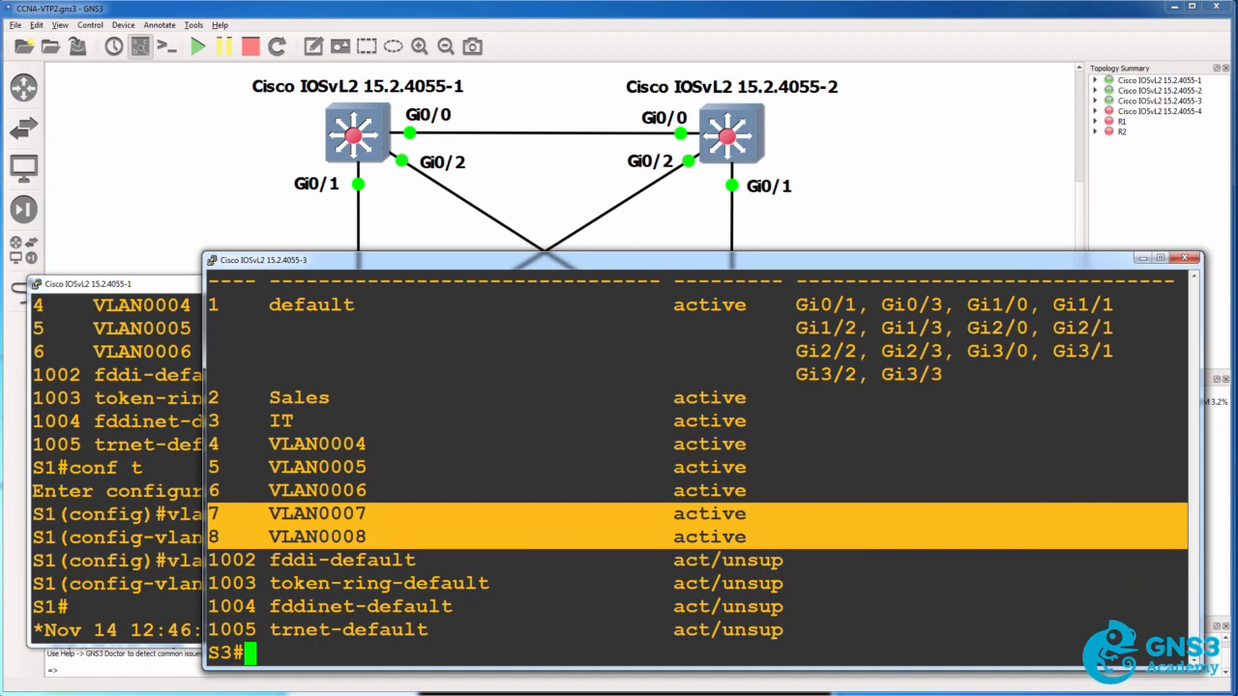
On S1, enter global configuration mode and define VLAN 9
click(118, 558)
key(Return)
text(conf t)
key(Return)
text(vl)
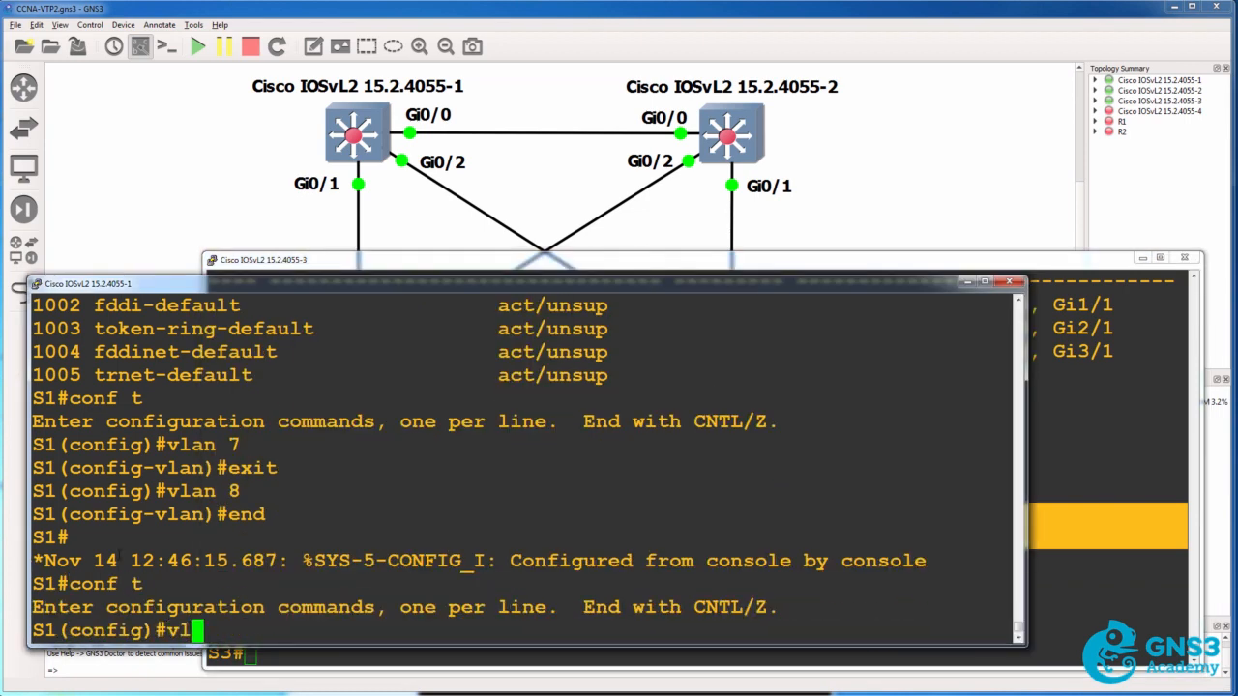
text(na)
key(BackSpace)
key(BackSpace)
text(an 9)
key(Return)
Show the brief VLAN list on S3 while S1 is still in VLAN configuration mode
click(1098, 380)
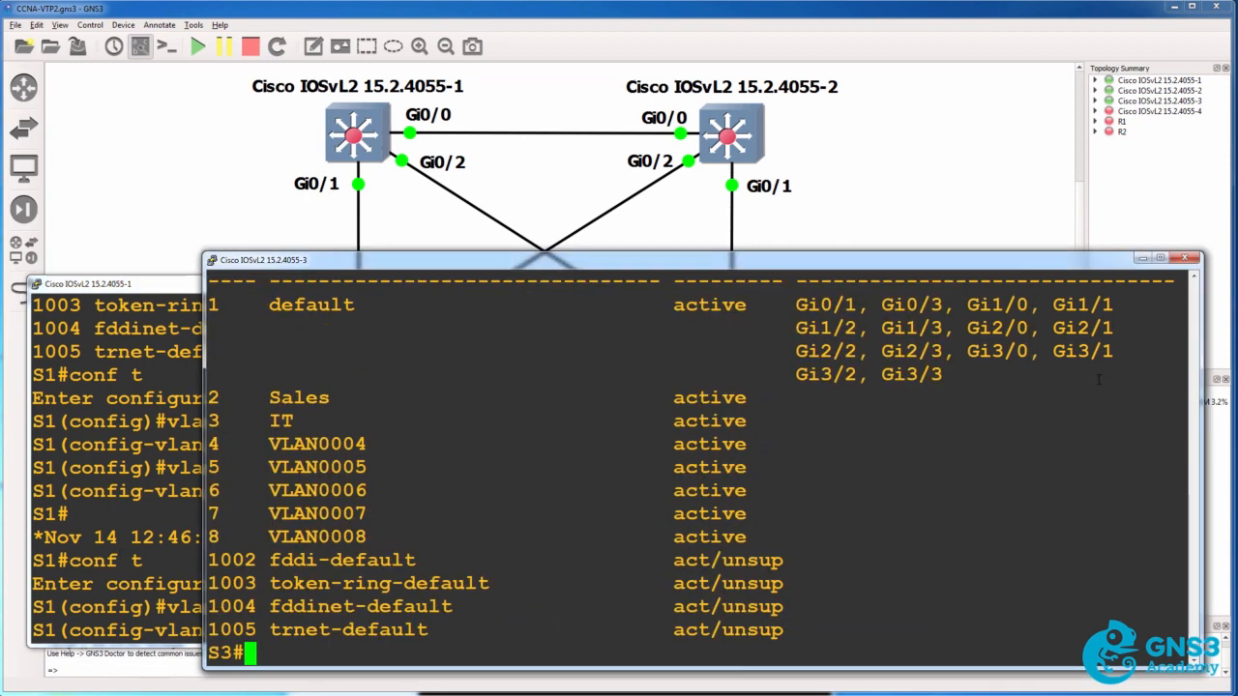
key(Up)
key(Return)
Exit VLAN configuration and global configuration mode on S1 to apply VLAN 9
key(alt+Tab)
text(exit)
key(Return)
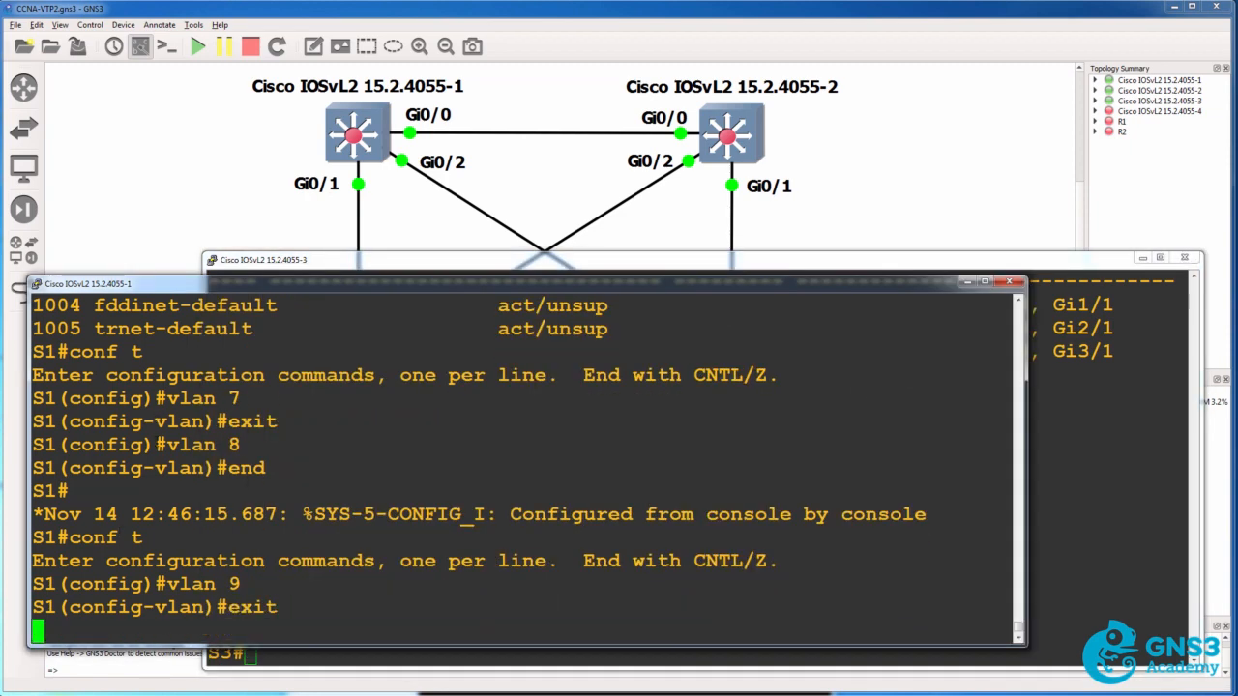
text(exit)
key(Return)
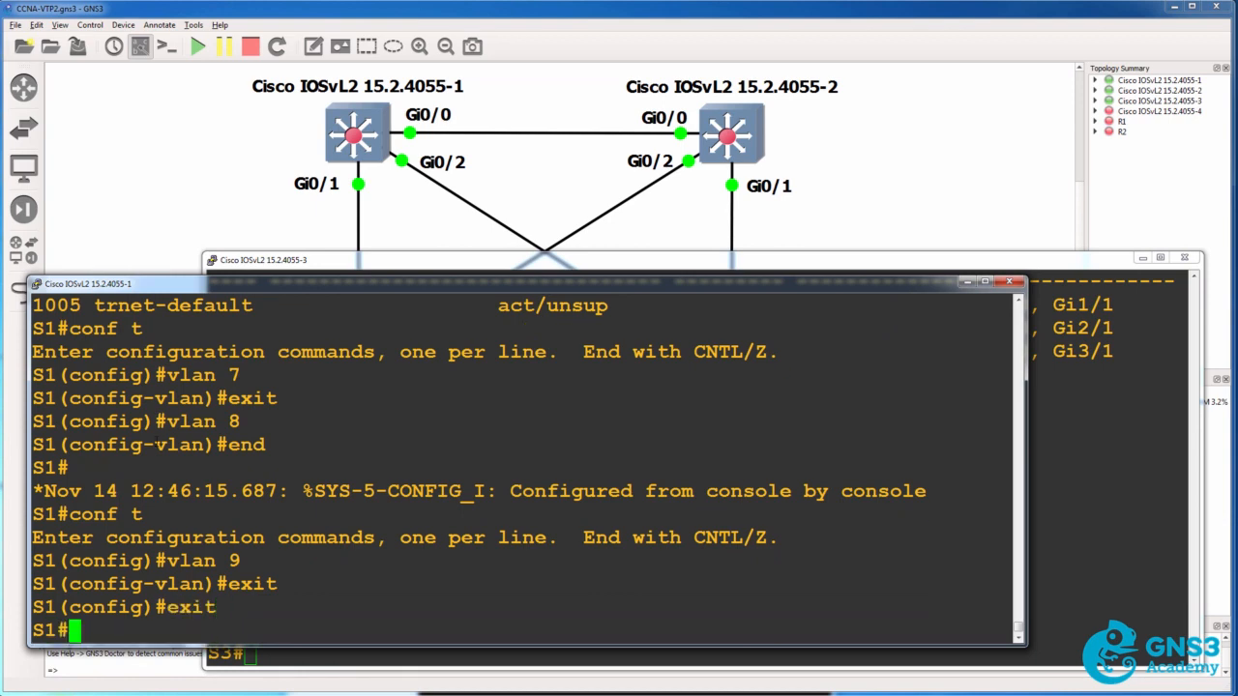
Show the brief VLAN list on S3 again and highlight the VLAN 9 entry
click(1050, 433)
key(Up)
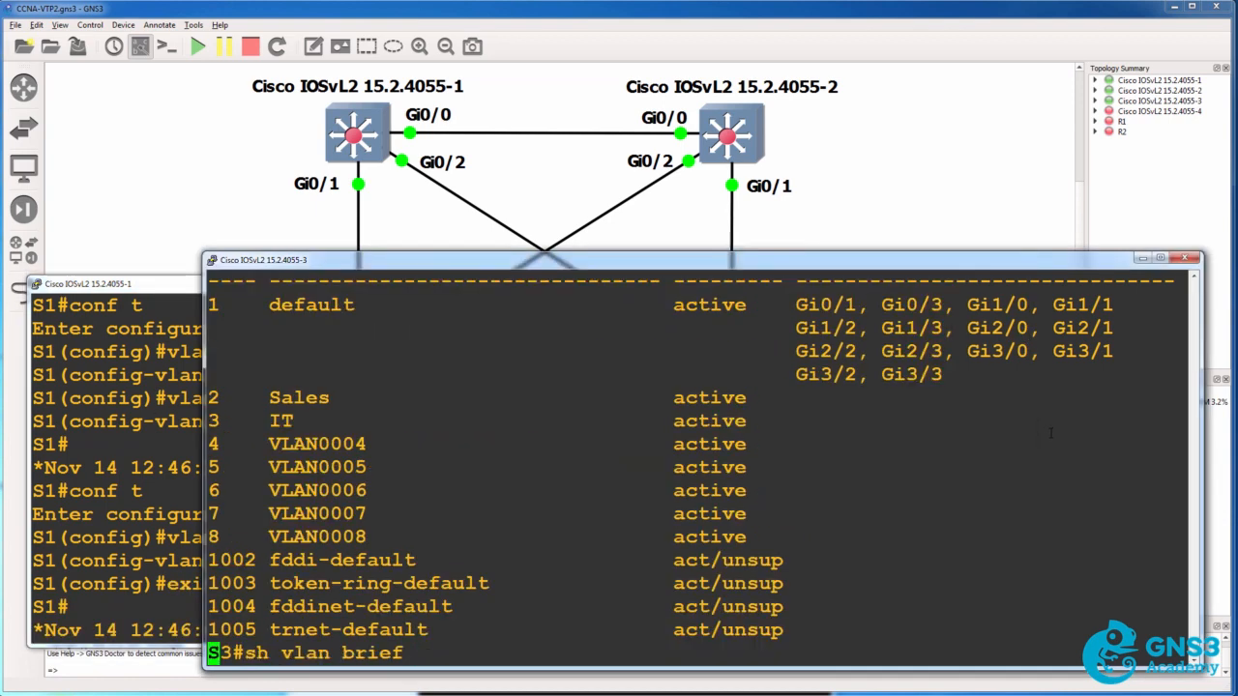
key(Return)
drag(215, 536, 810, 529)
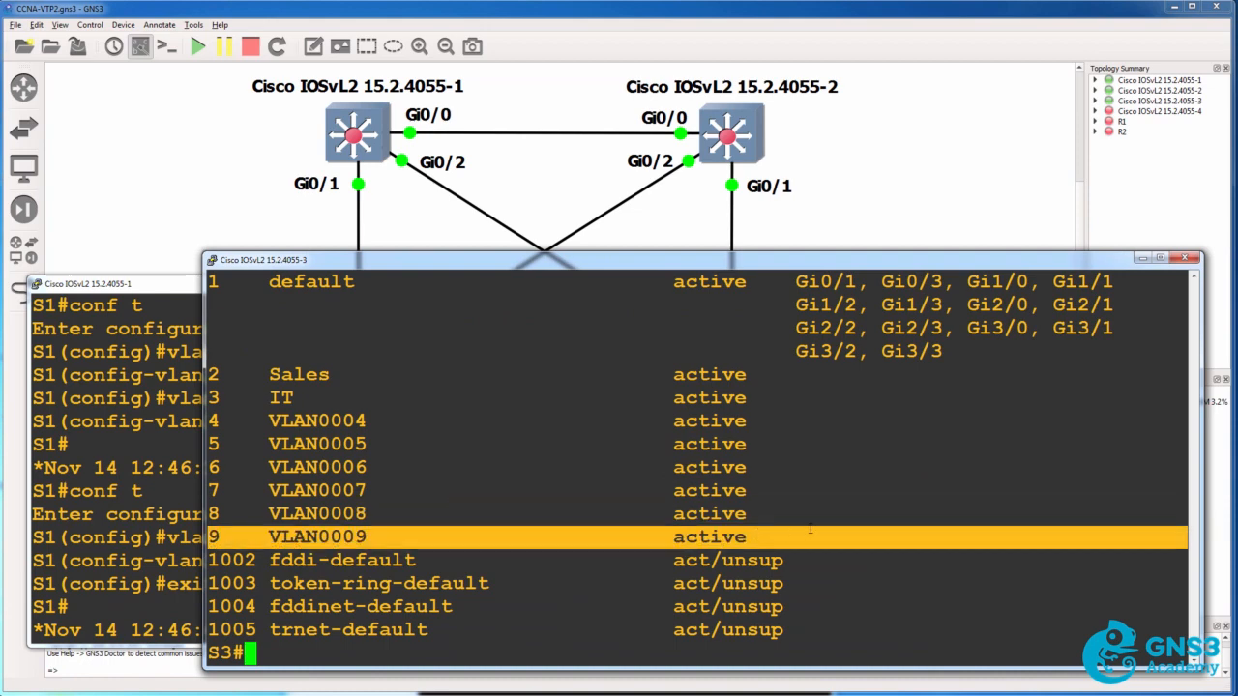